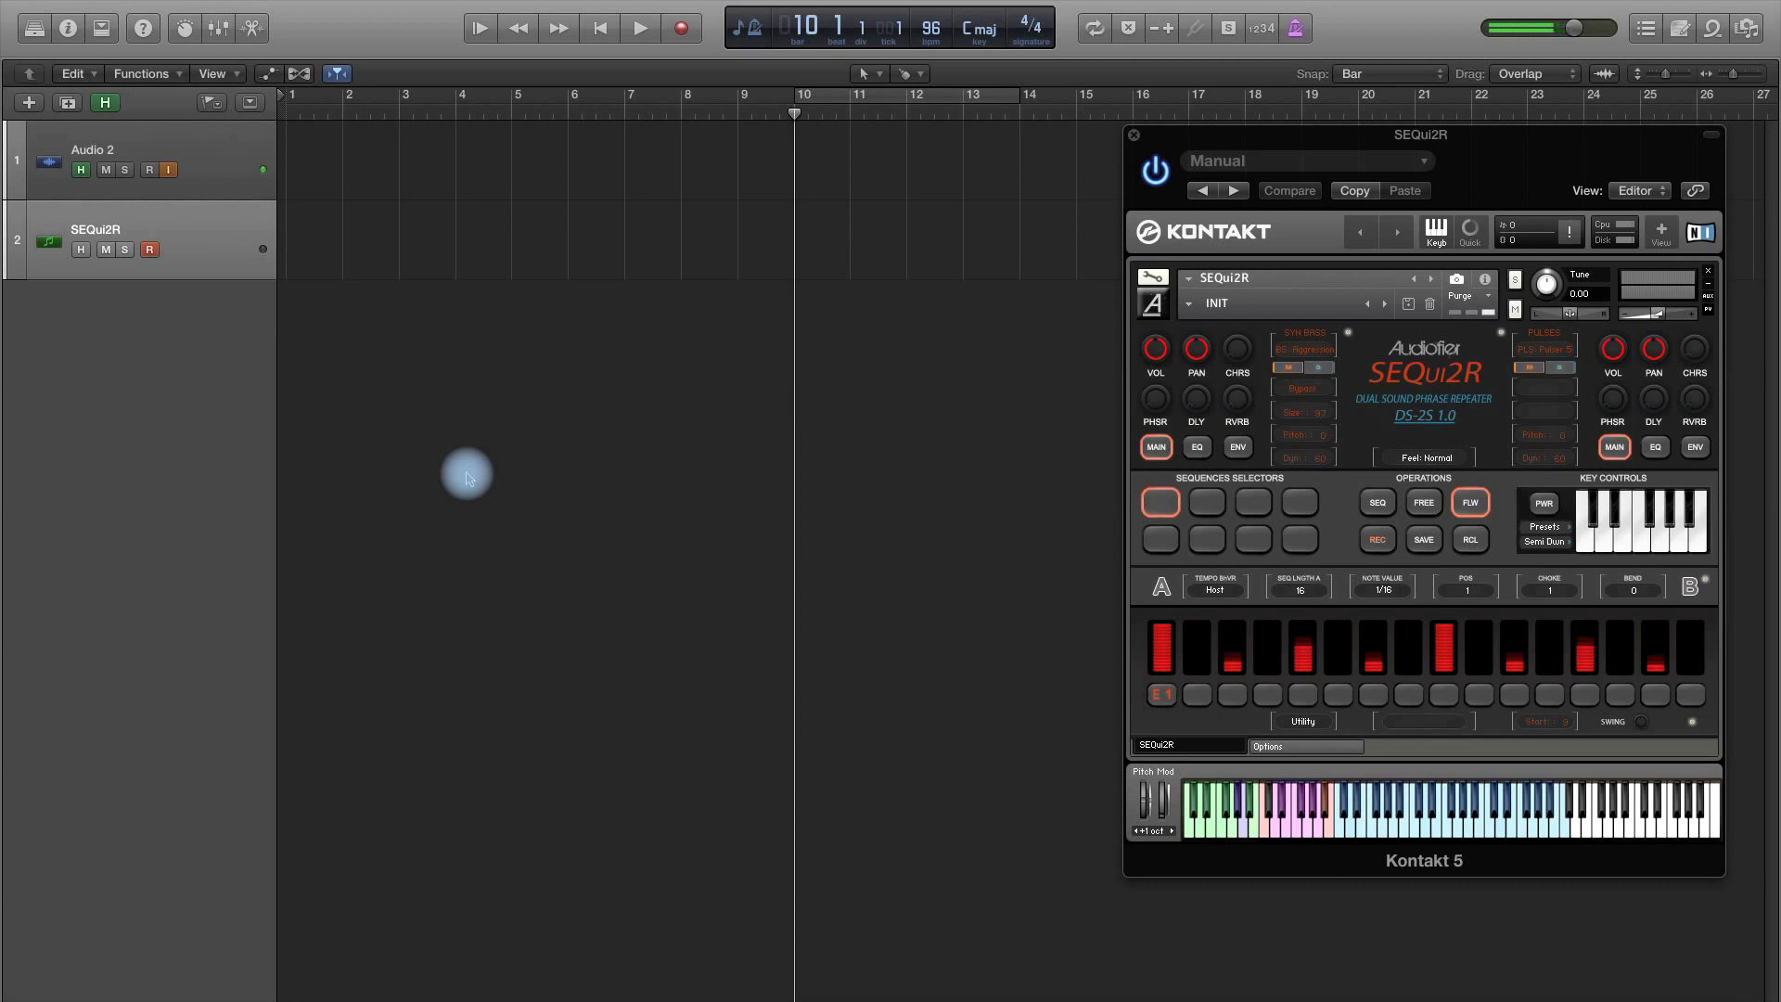
Move the playhead back to bar 1 of the project.
key("Return")
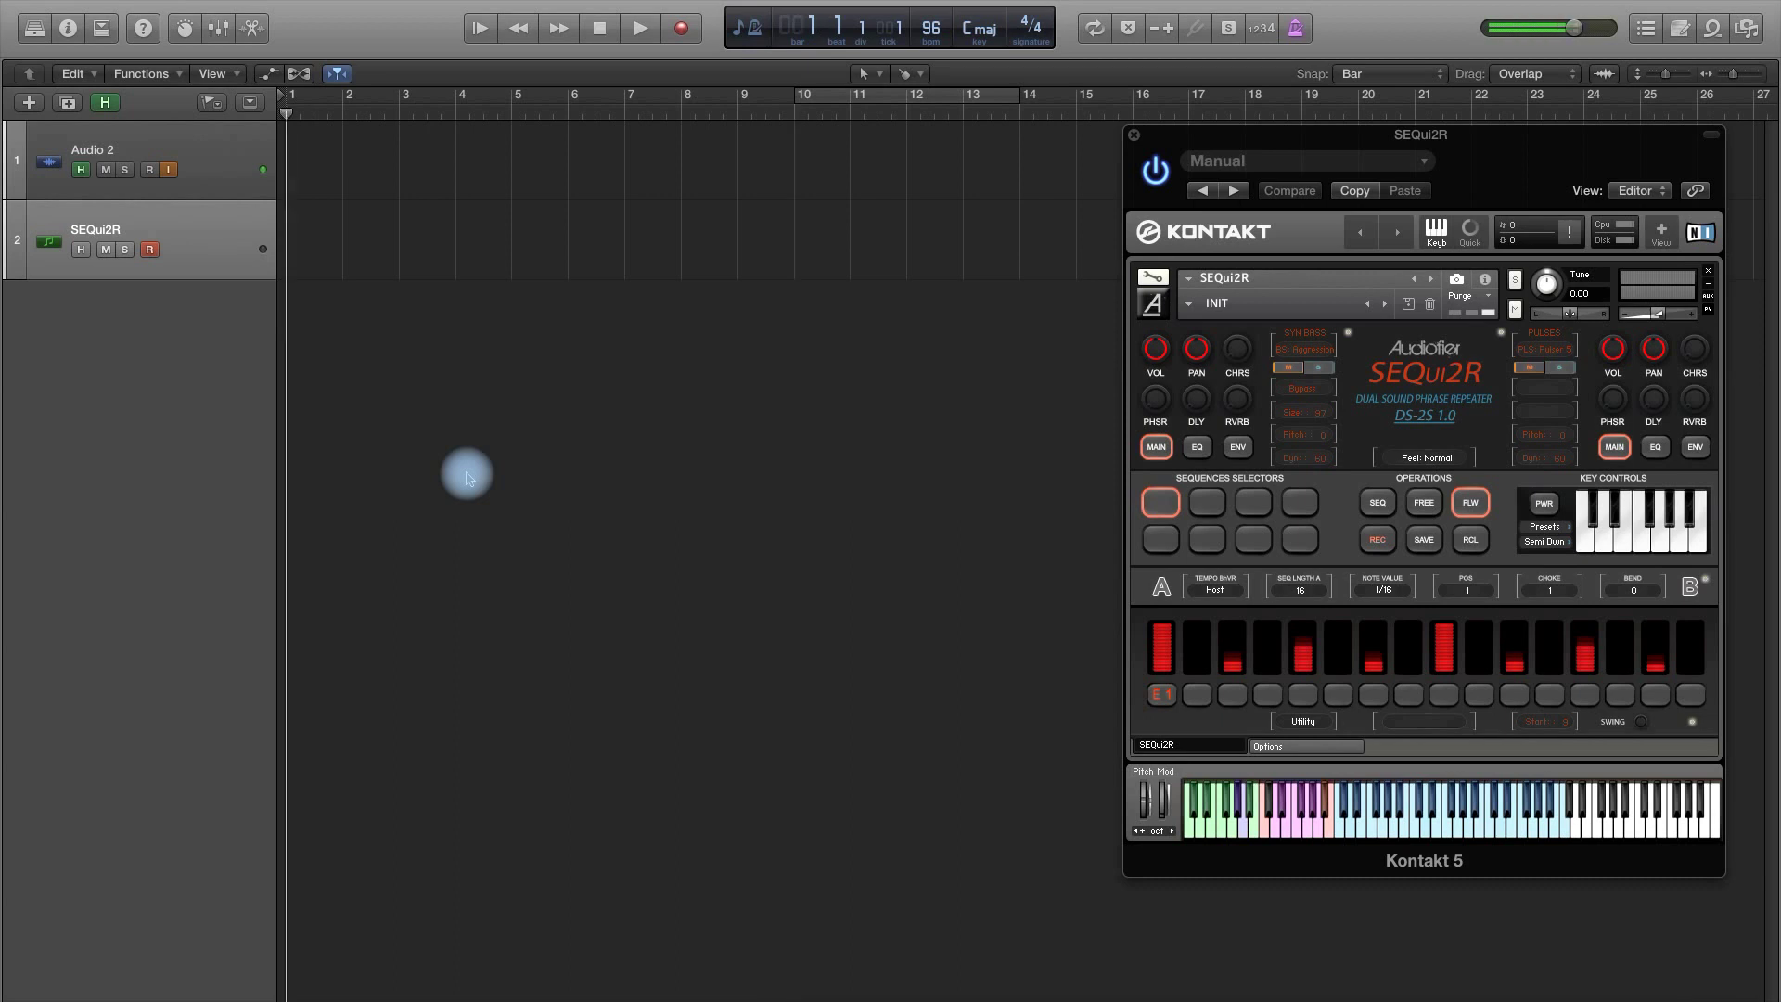
Load the Guitar on Films preset from SEQui2R's Guitars preset list.
left_click(1188, 302)
mouse_move(1200, 371)
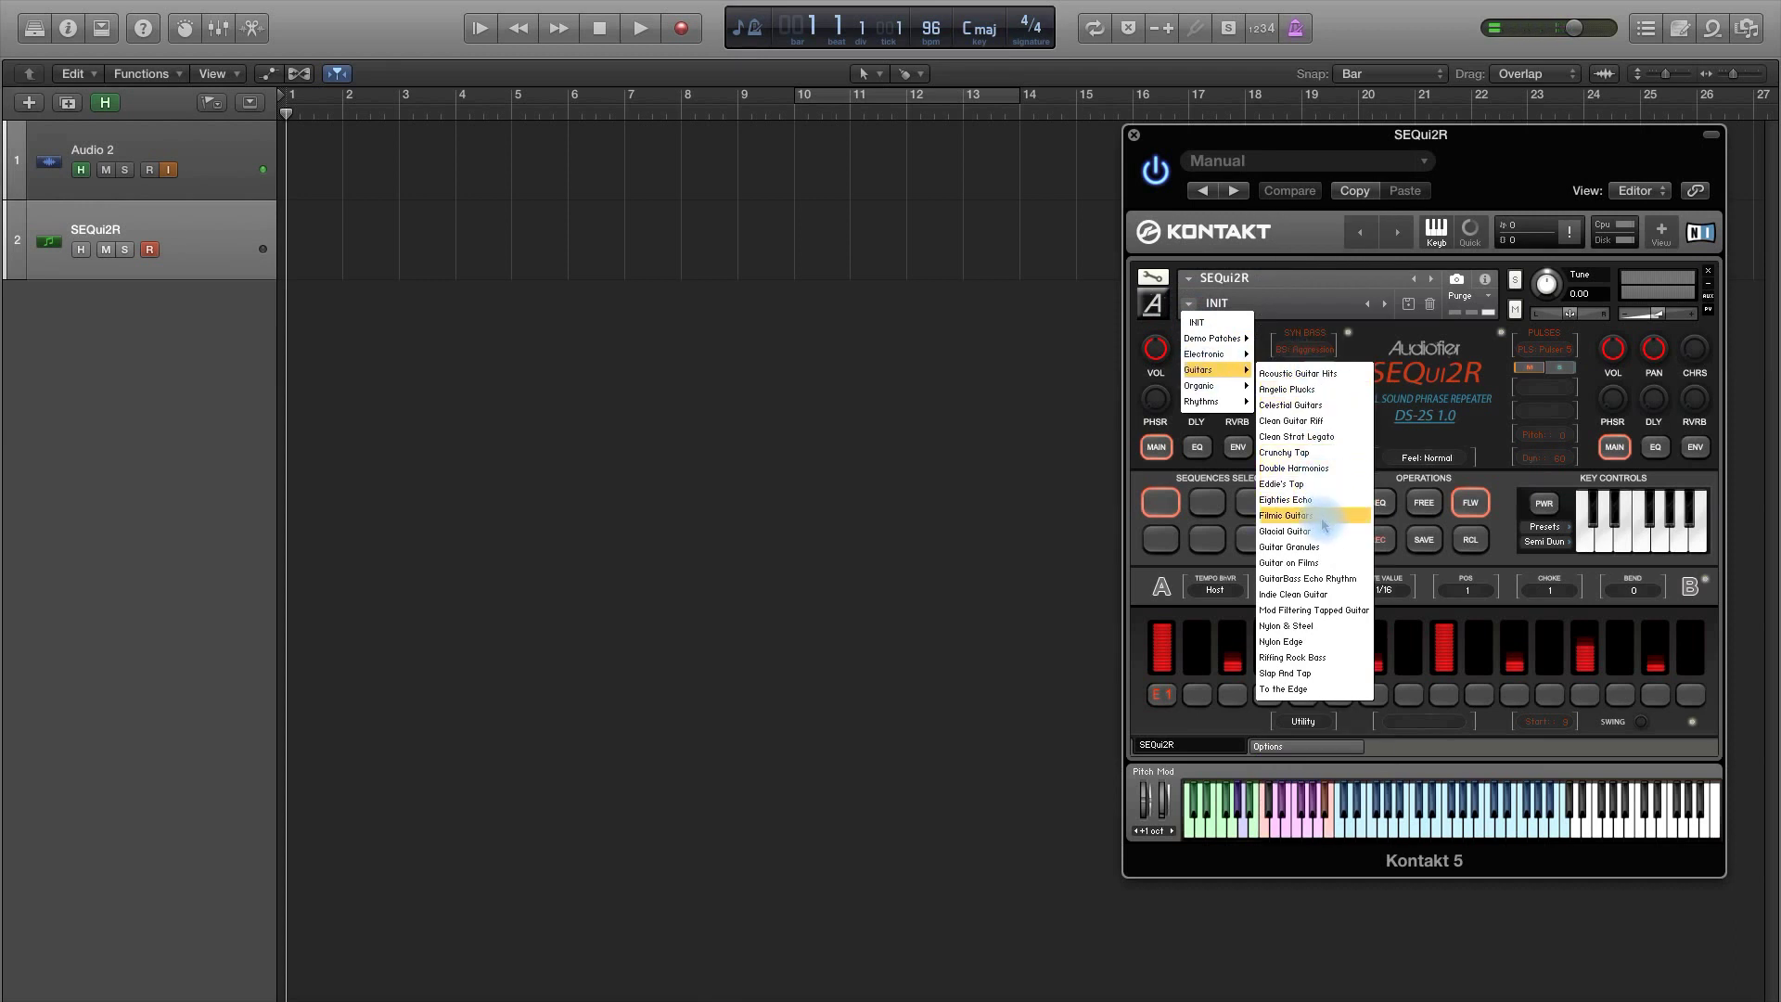
left_click(1321, 562)
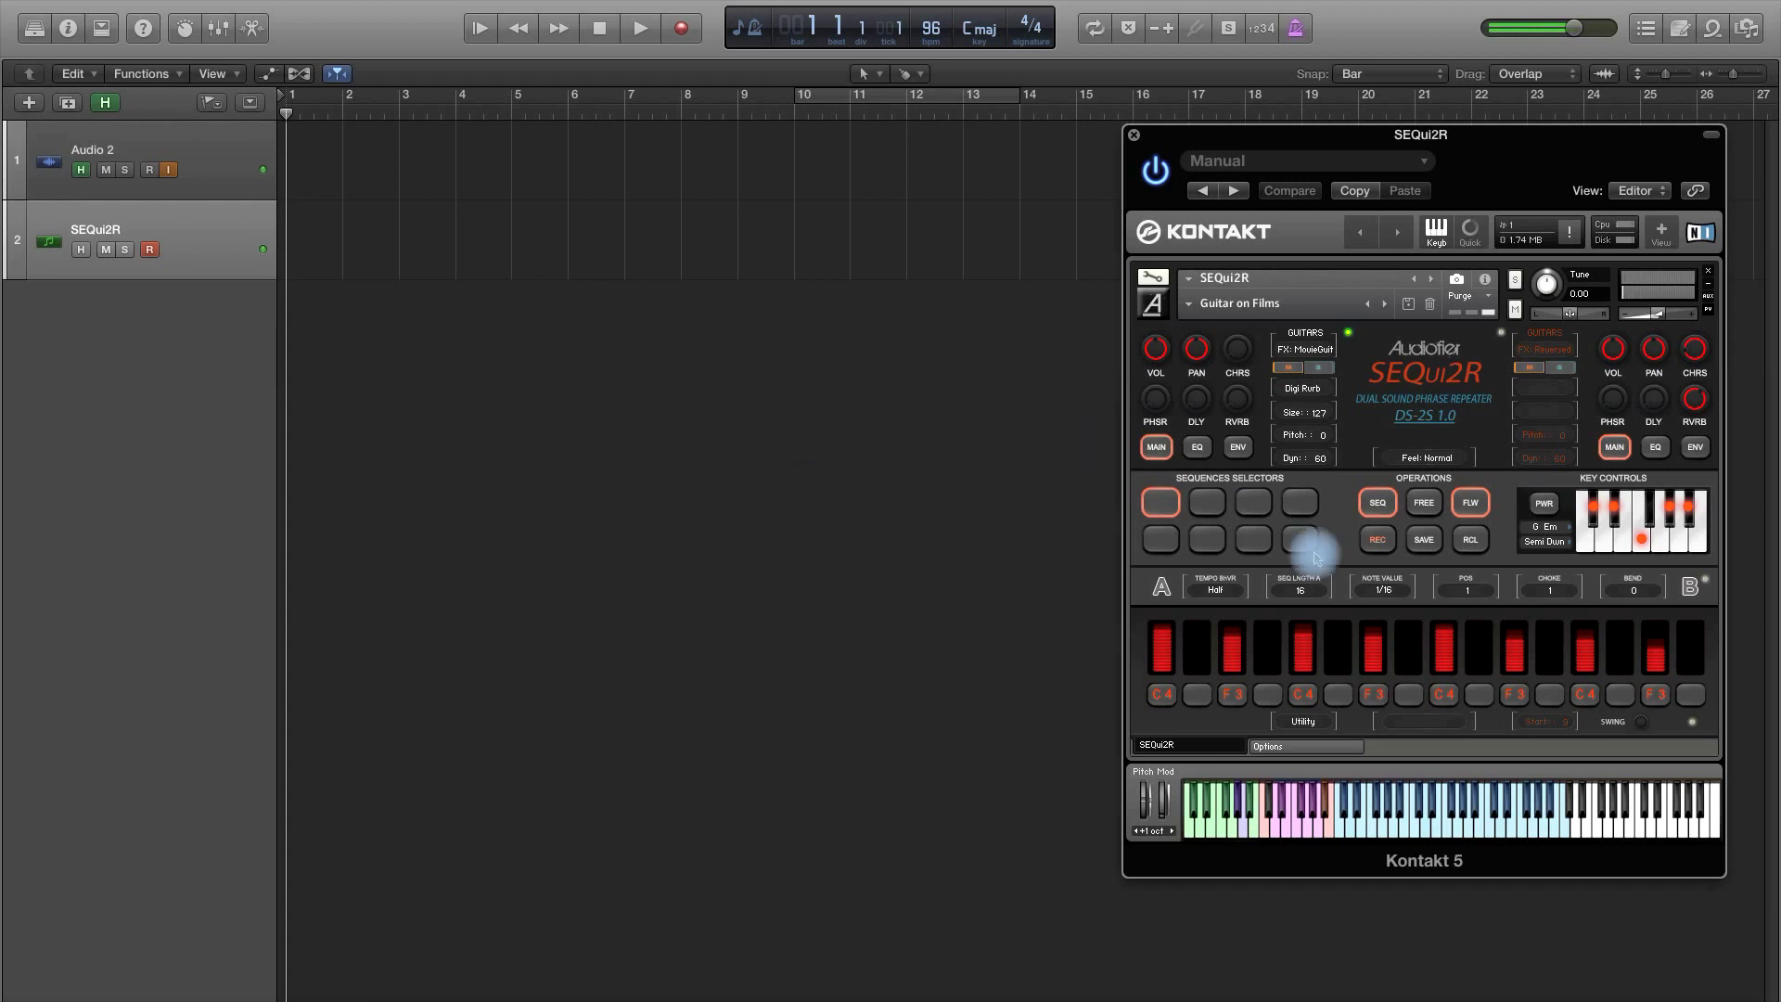
Power on SEQui2R's Key Controls and choose the Eb Cm key and scale.
left_click(1544, 503)
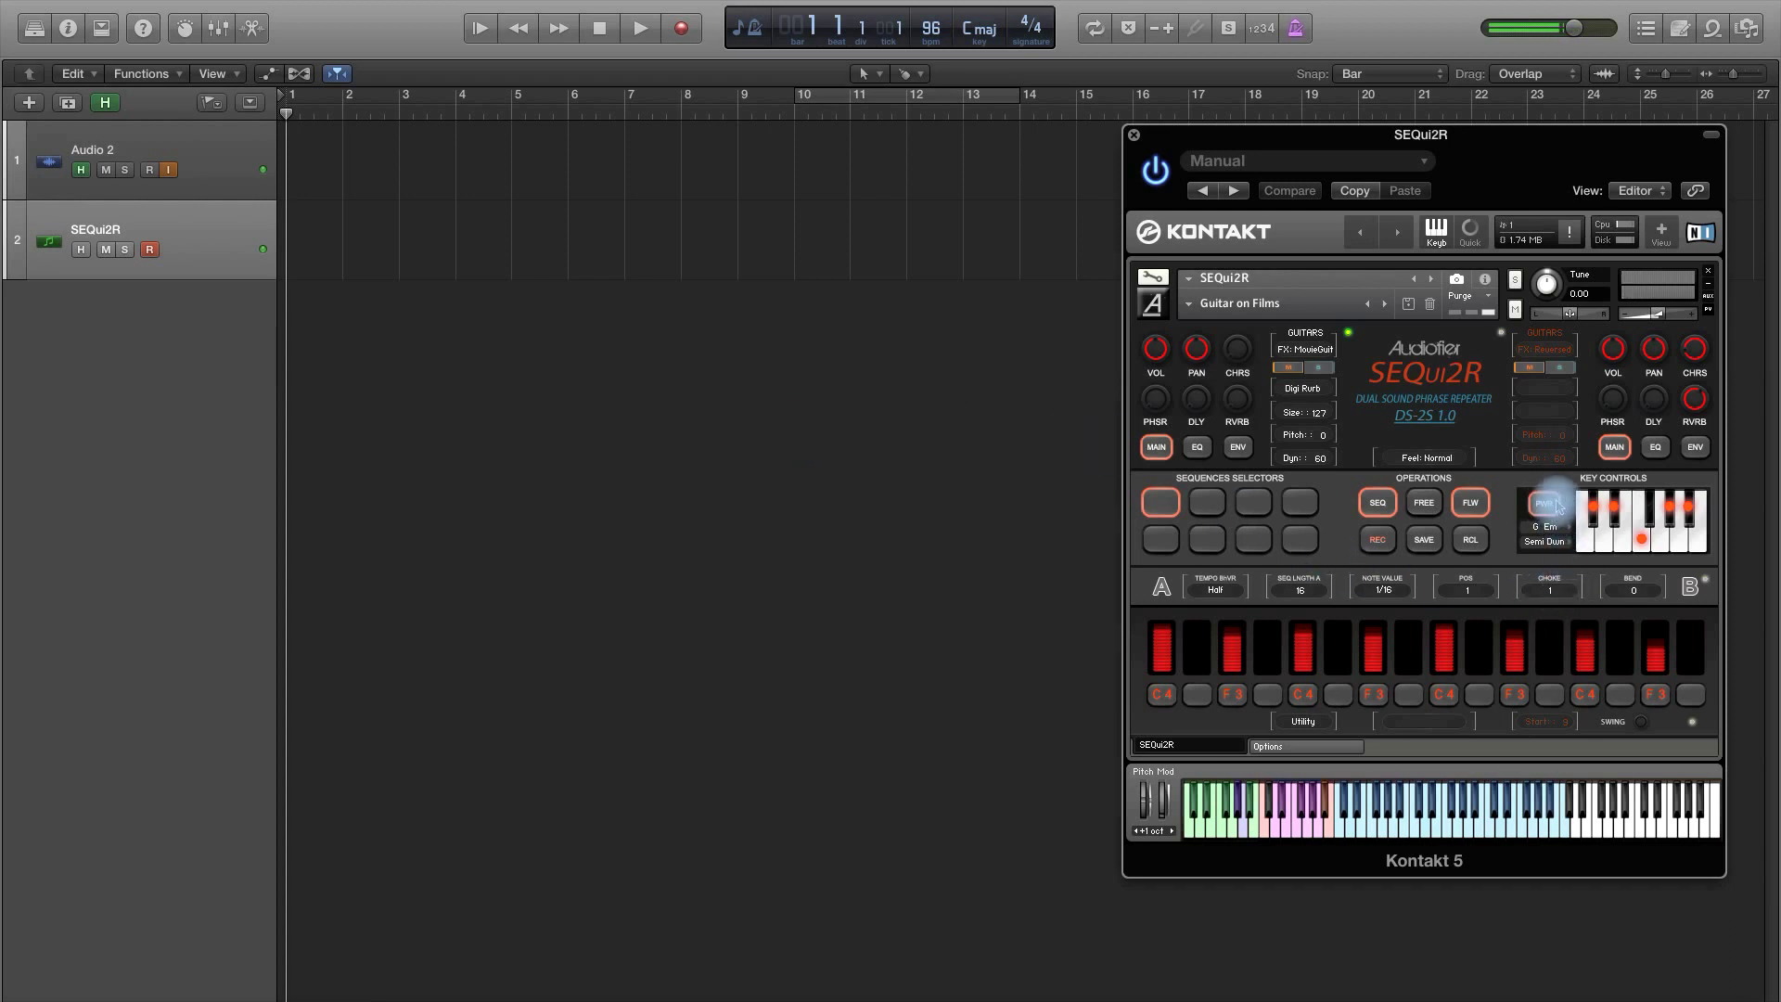
left_click(1549, 533)
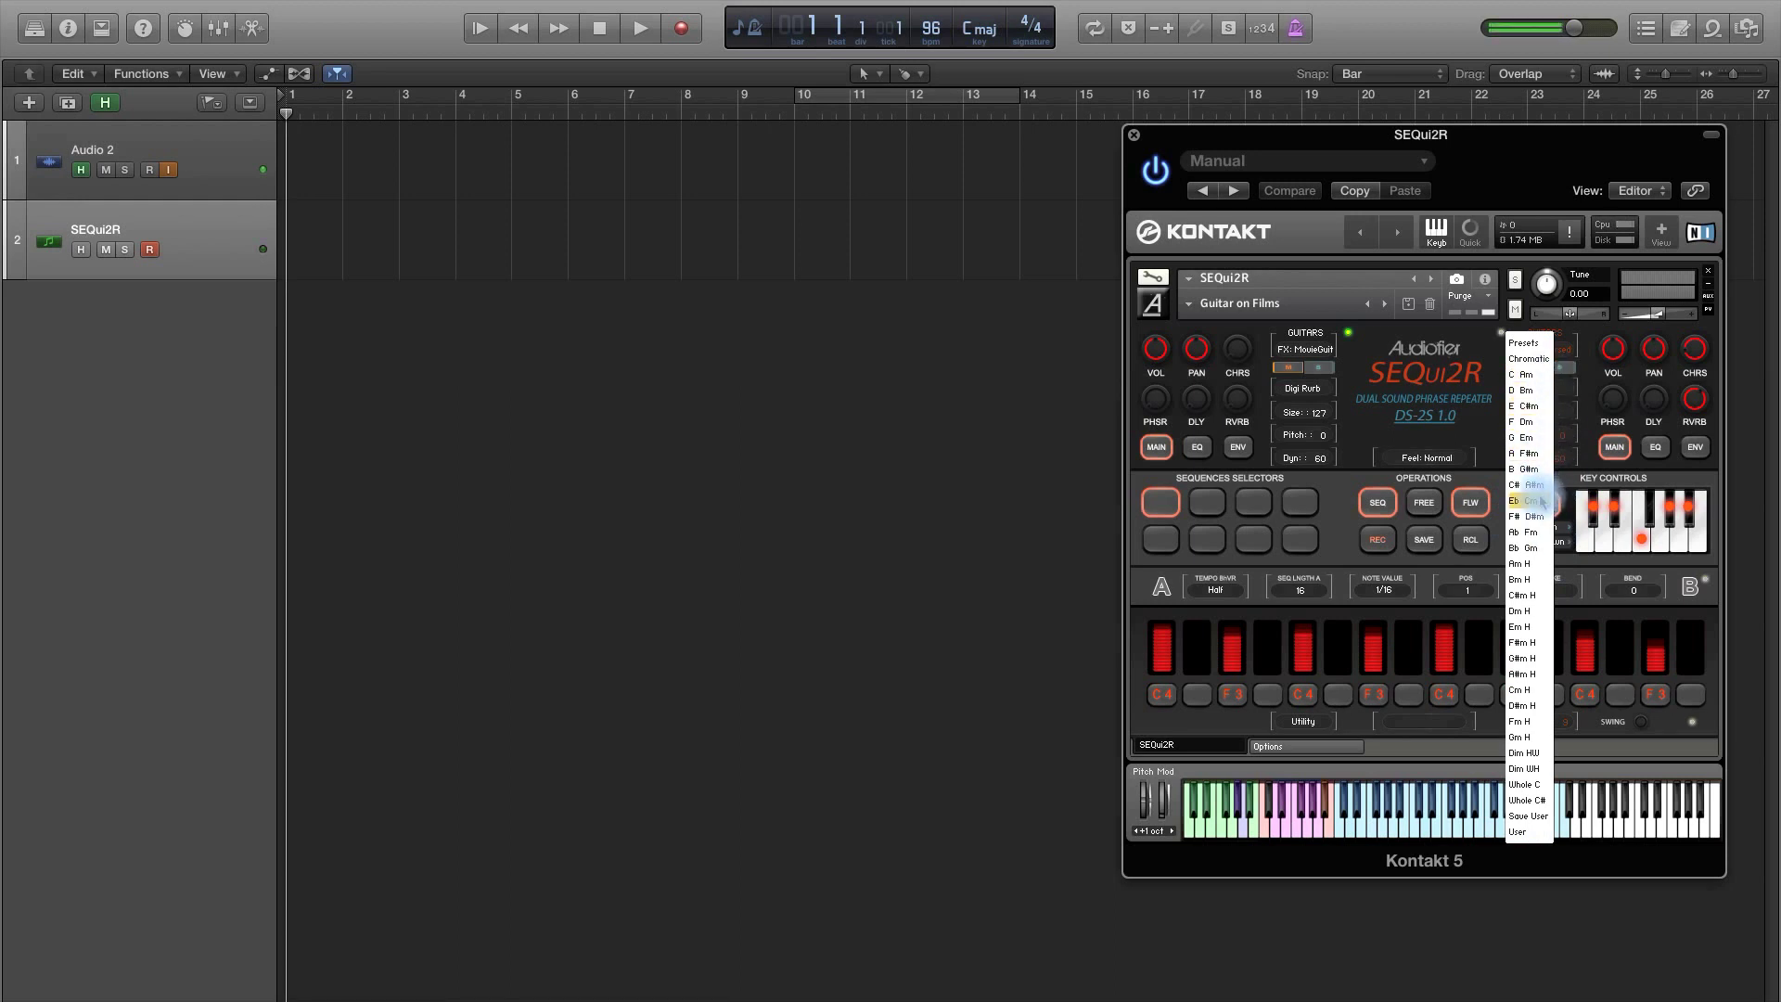
left_click(1544, 501)
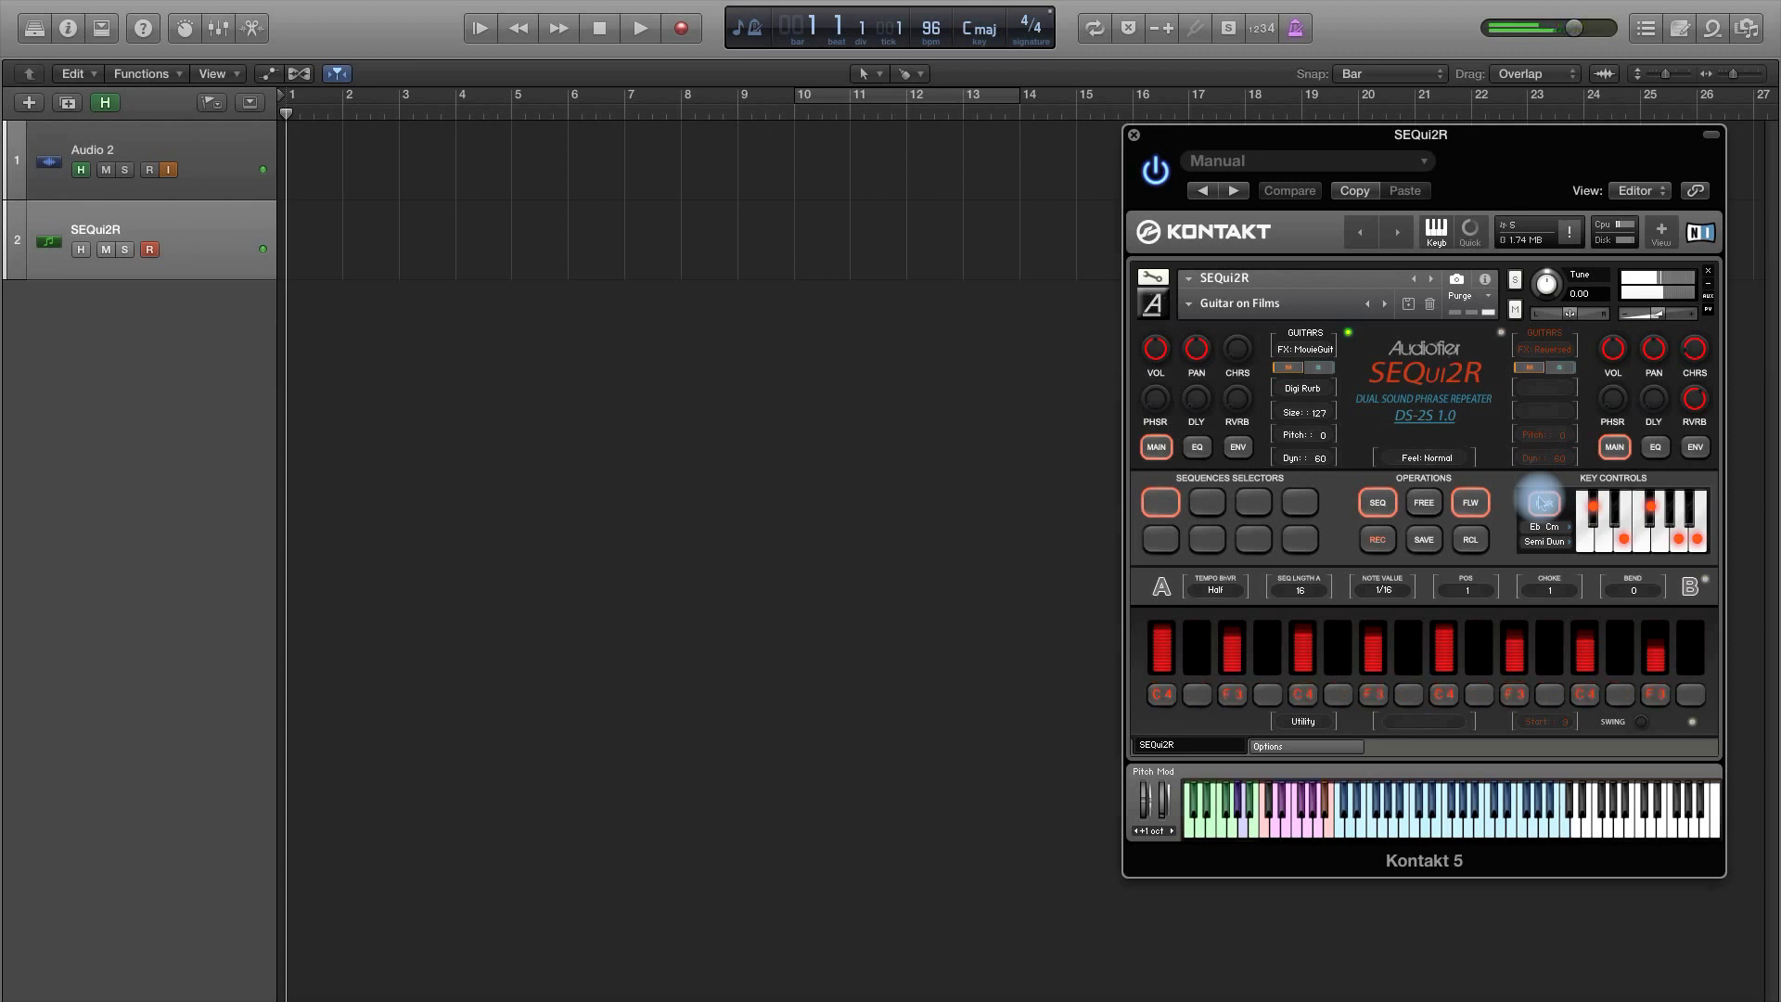
left_click(1541, 503)
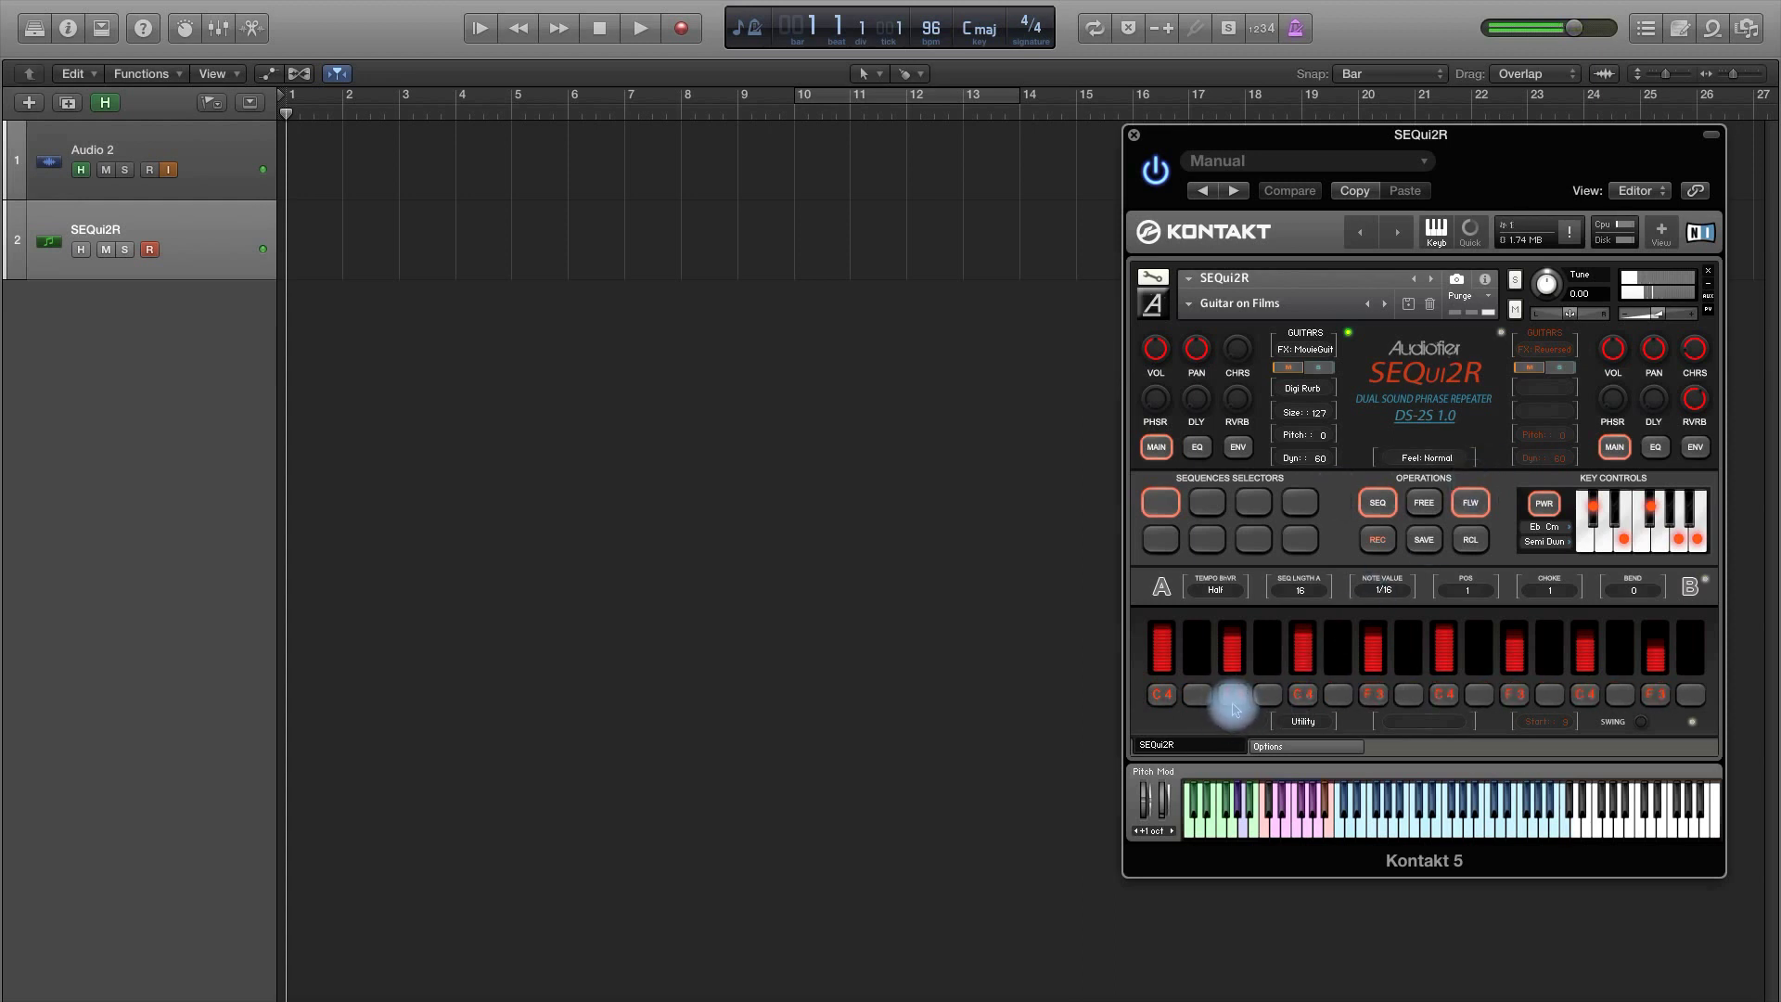
Retune steps 3, 7 and 11, setting step 7 to G#3 and step 11 to G3.
left_click_drag(1233, 708, 1257, 661)
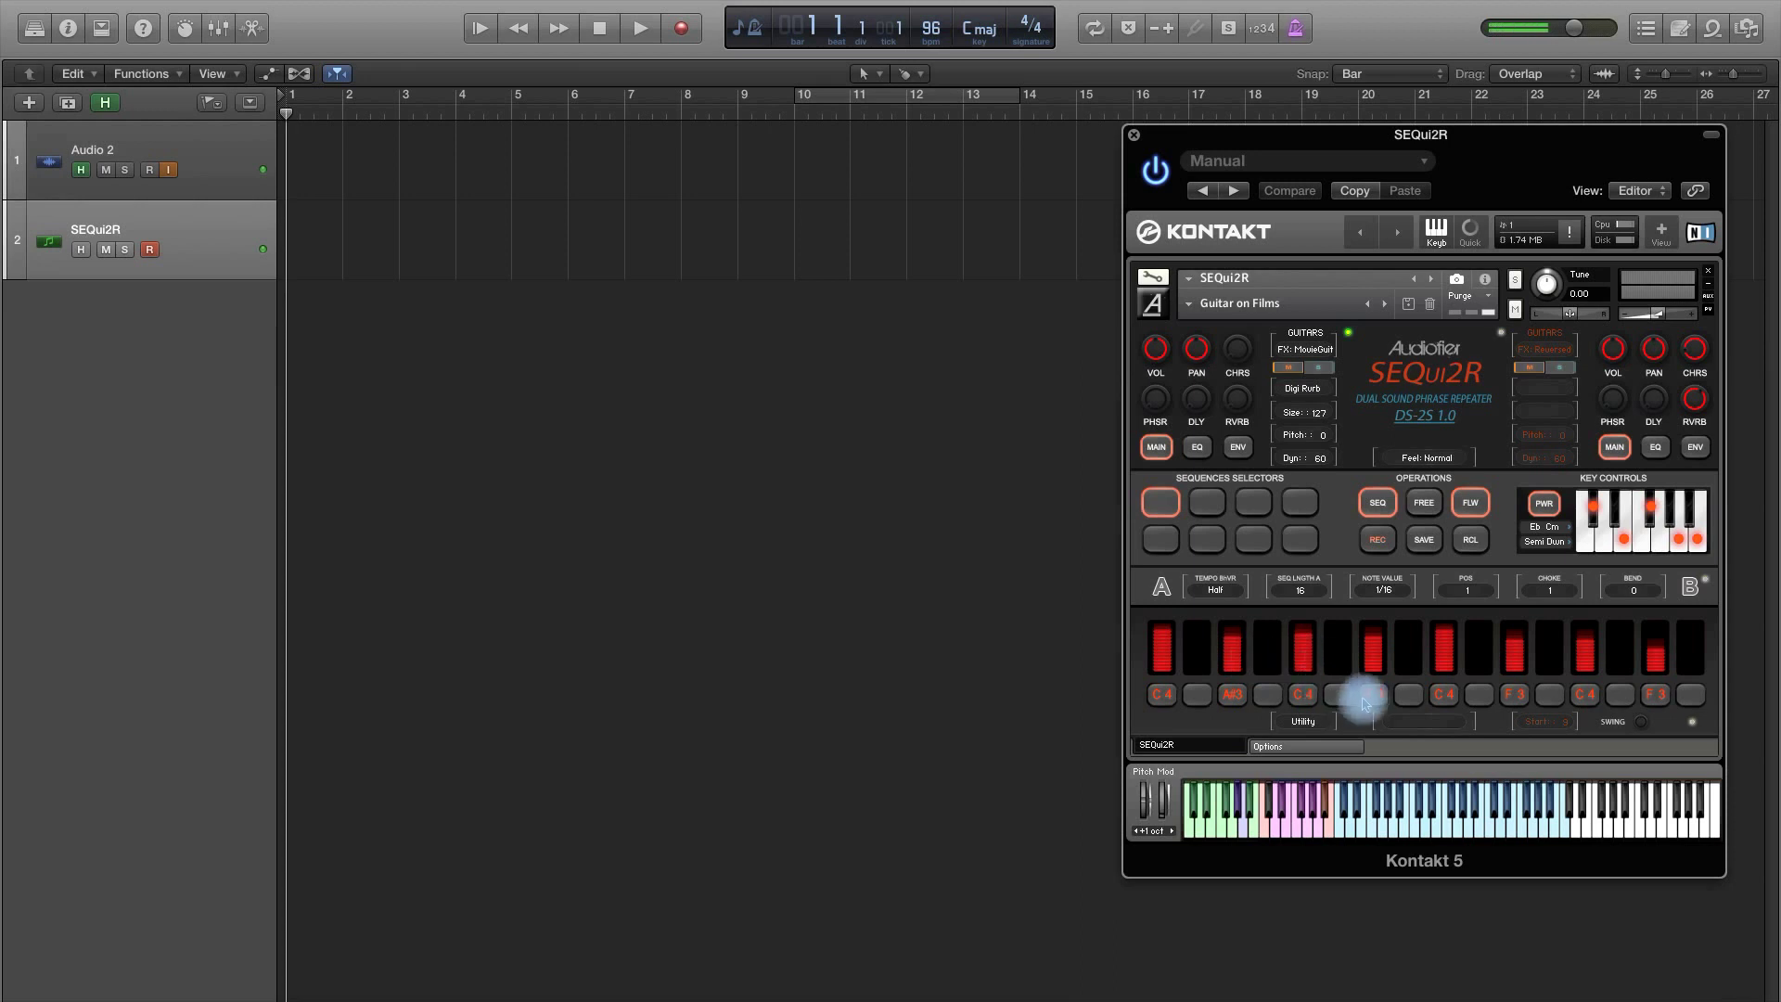
left_click_drag(1372, 696, 1389, 675)
left_click_drag(1511, 699, 1618, 727)
left_click(1426, 540)
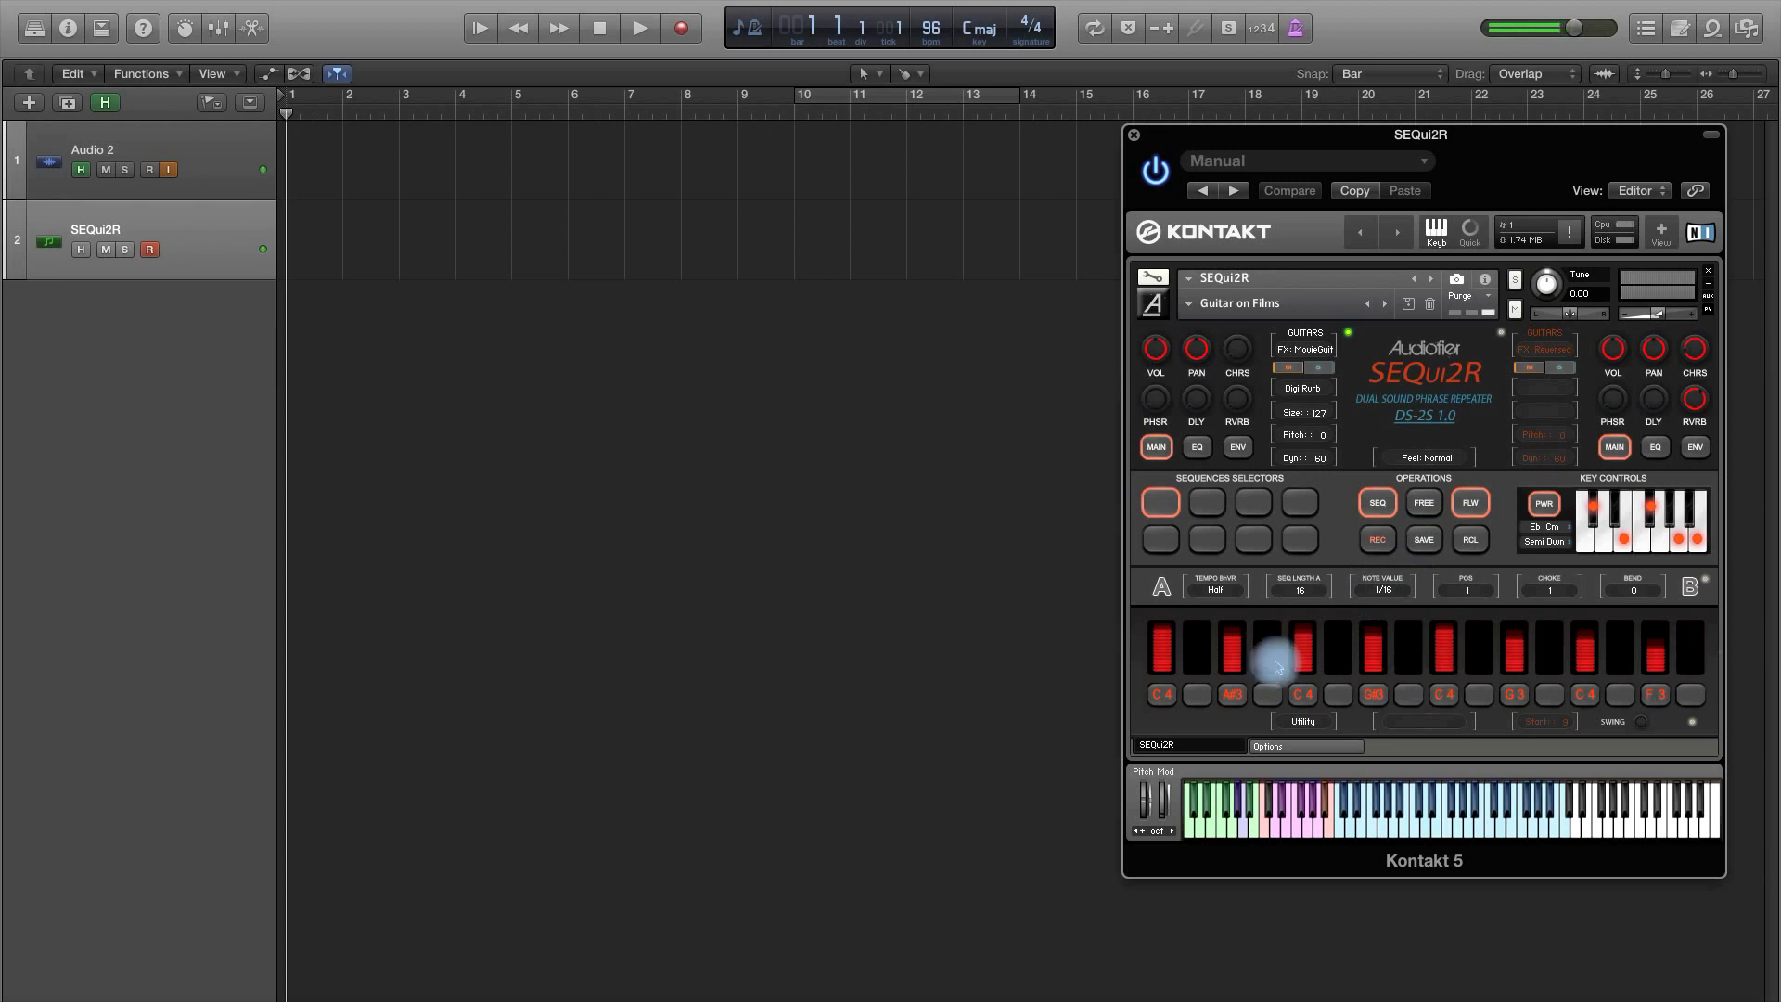
Select a step and arm the REC button in SEQui2R's Operations section.
left_click(1579, 659)
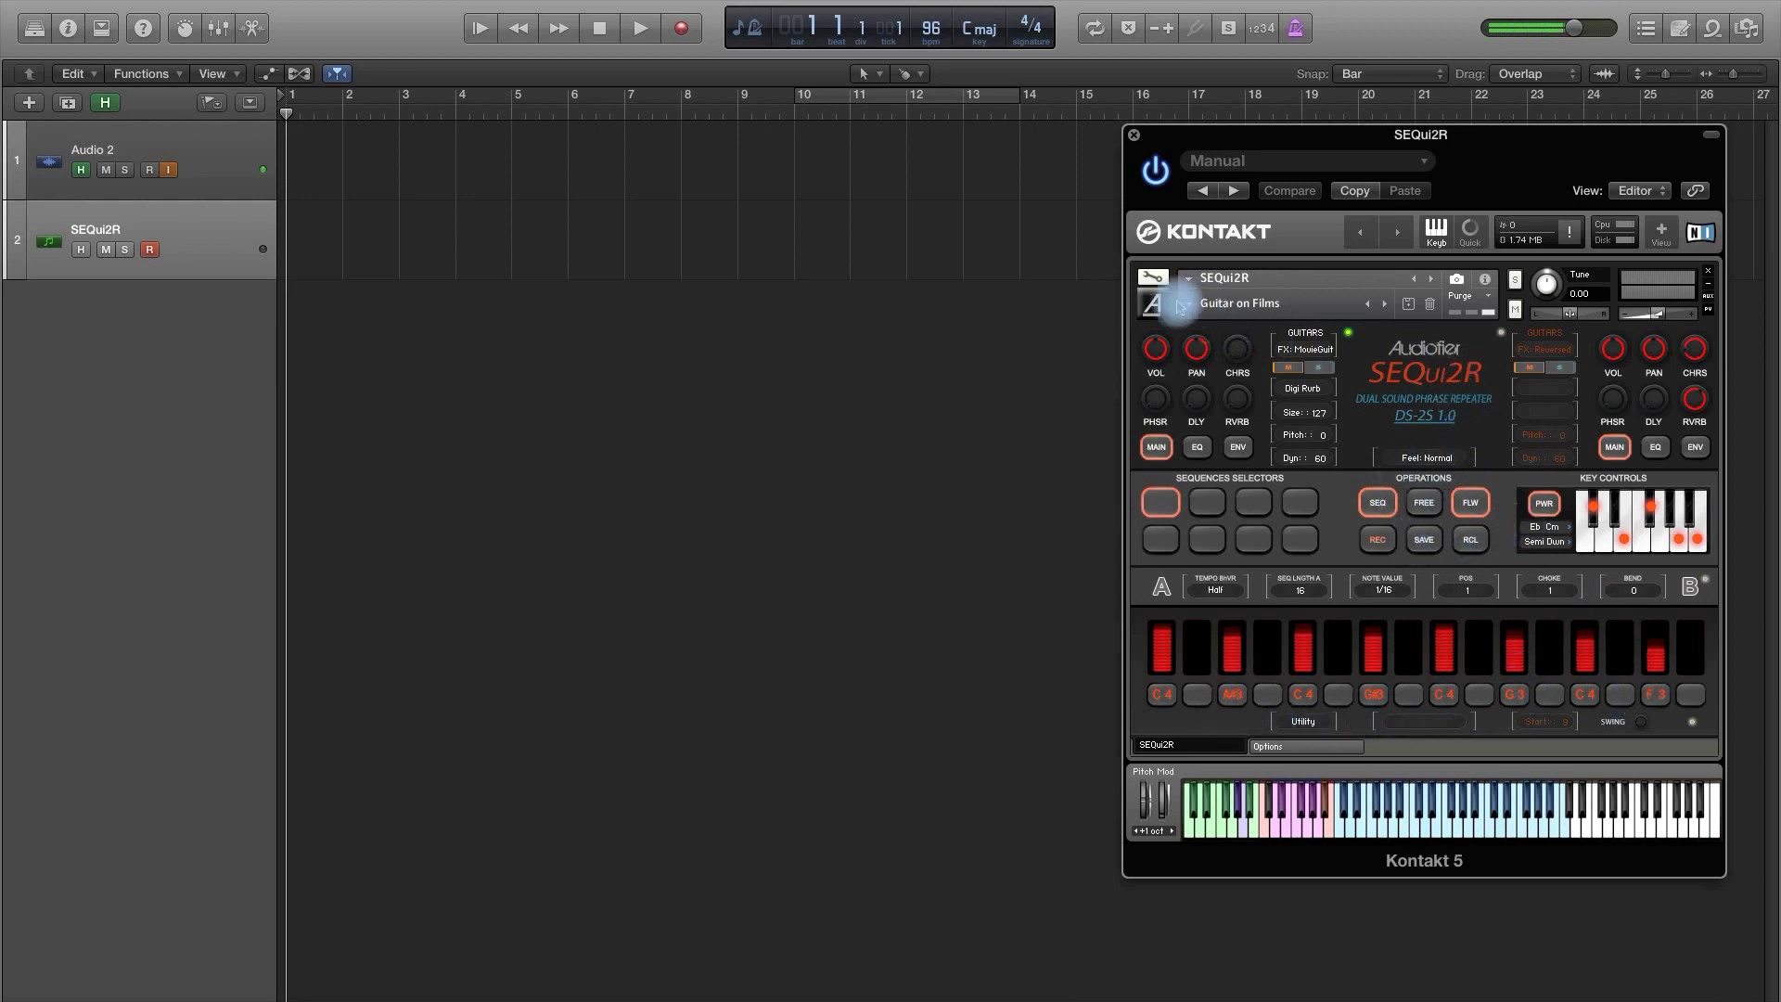
left_click(1376, 548)
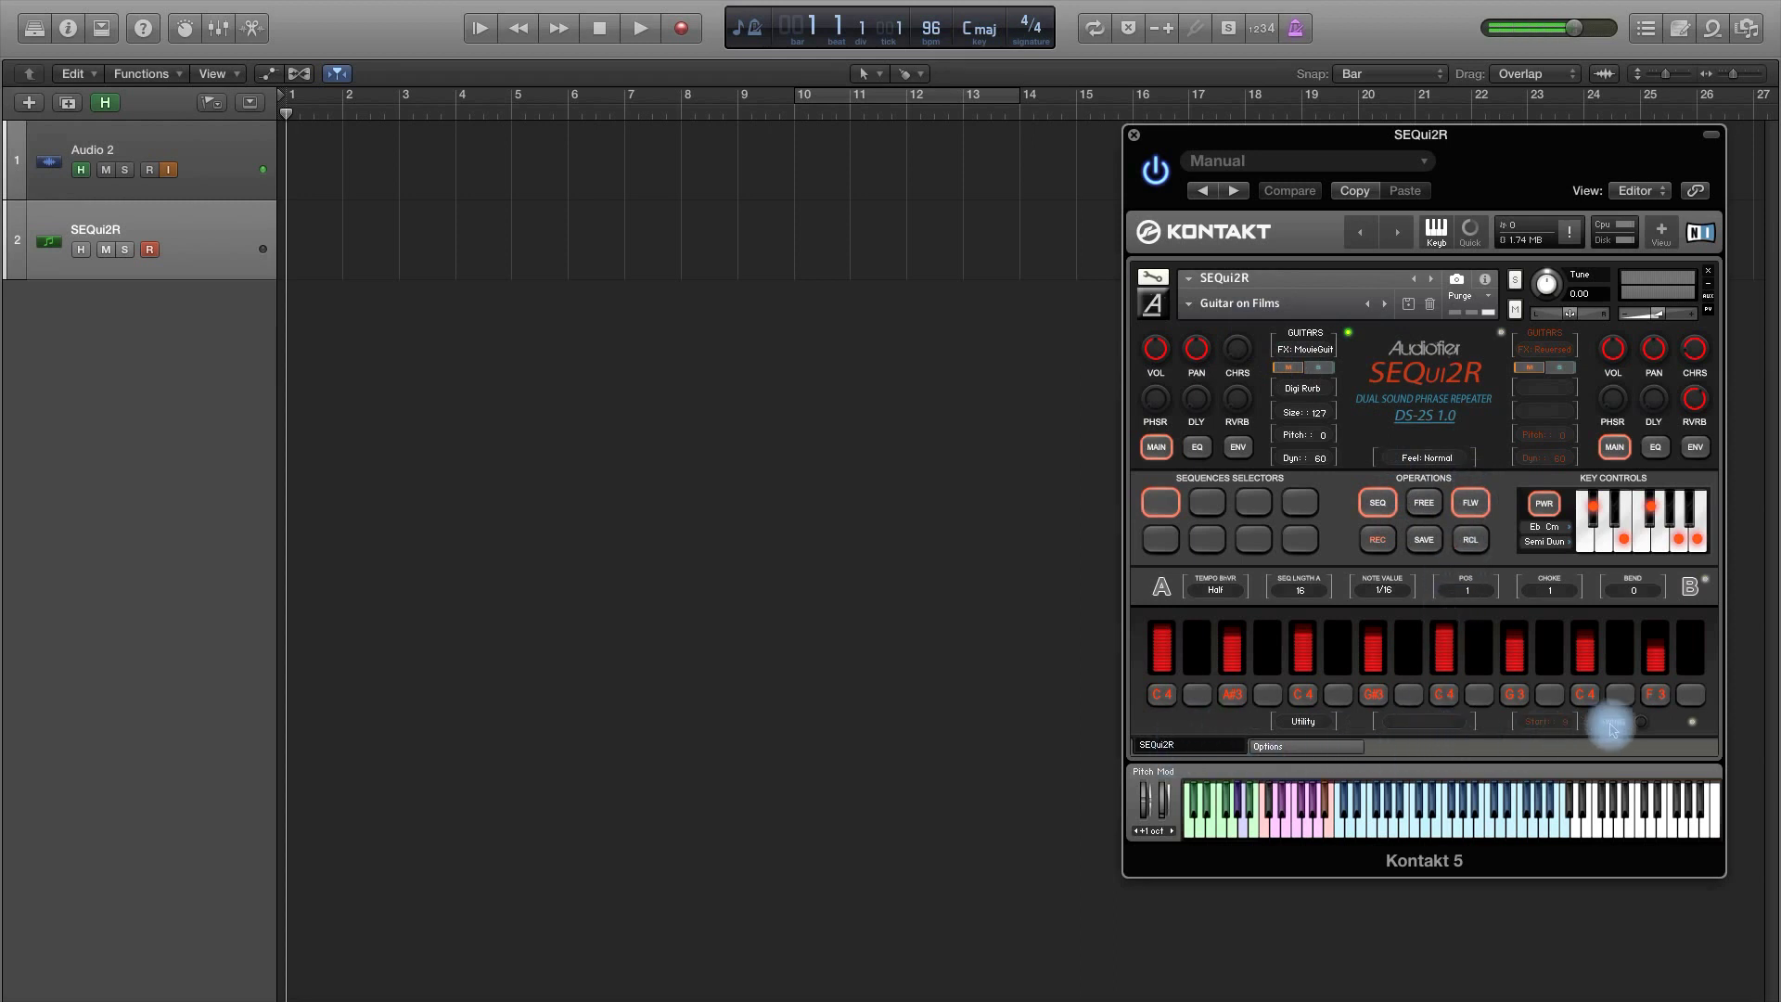
Save the edited pattern to Sequence Selector pad 2 while REC is armed.
left_click(1209, 505)
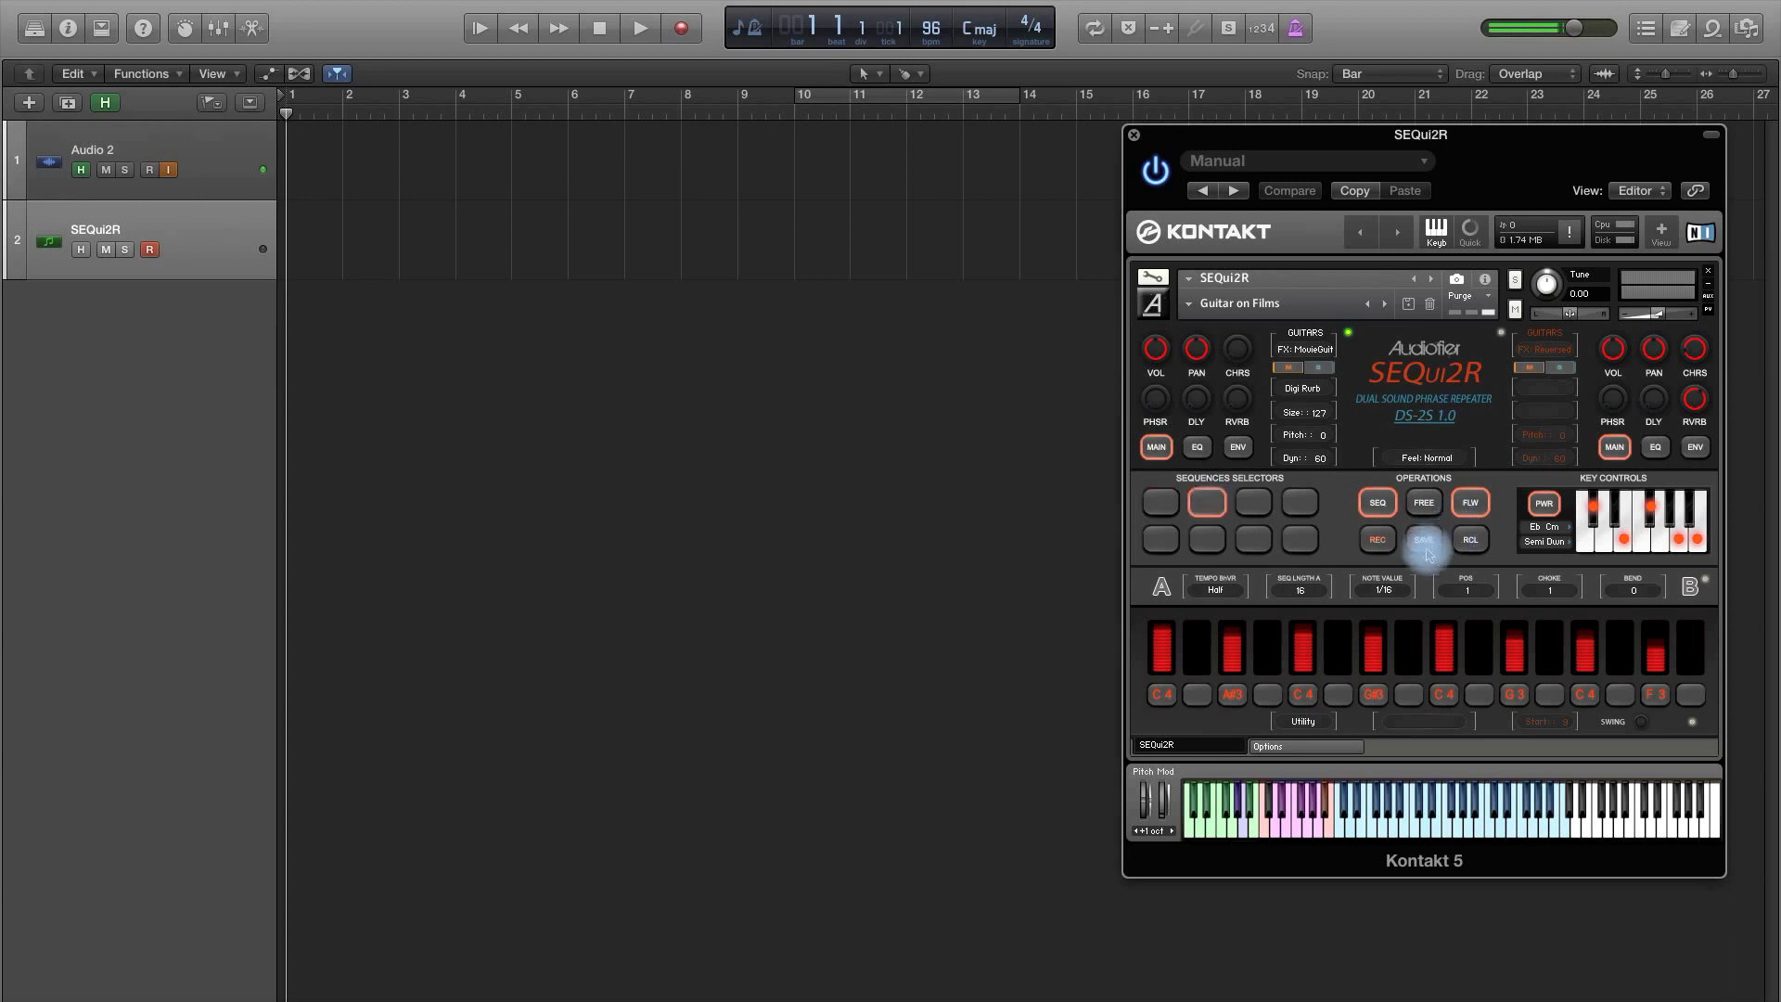
left_click(1379, 544)
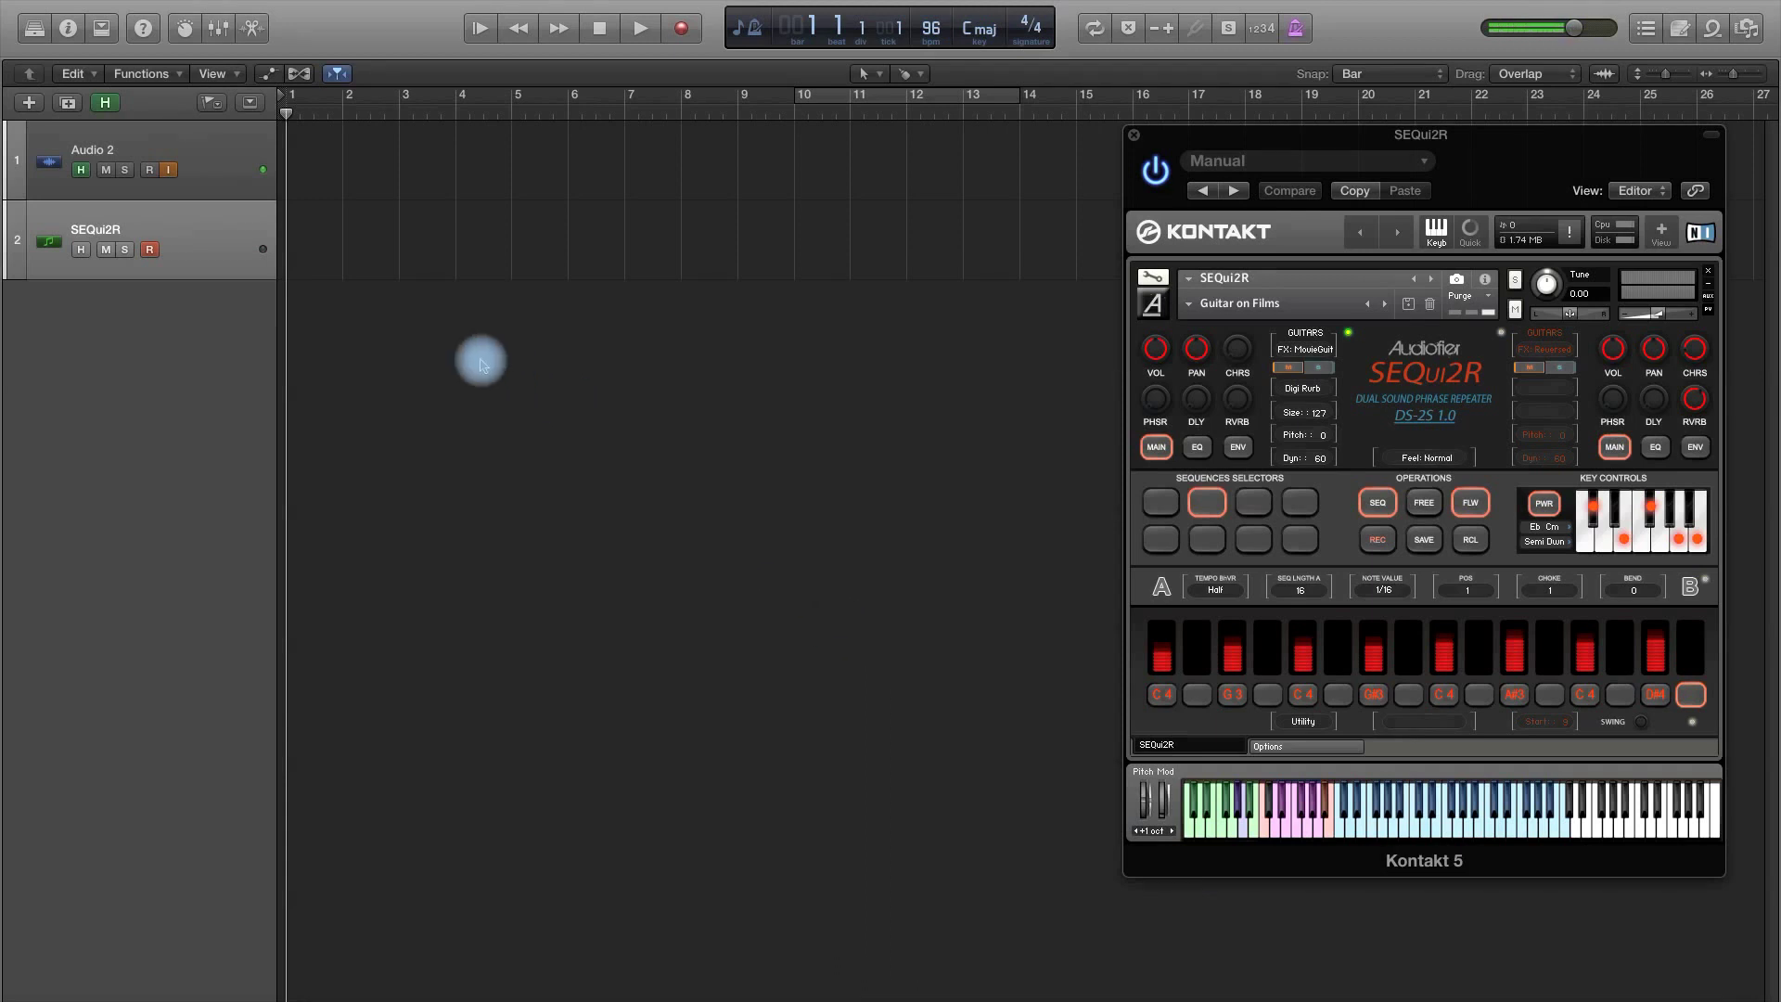
Record a roughly five-bar SEQui2R phrase on track 2 and open it in the Piano Roll.
key("space")
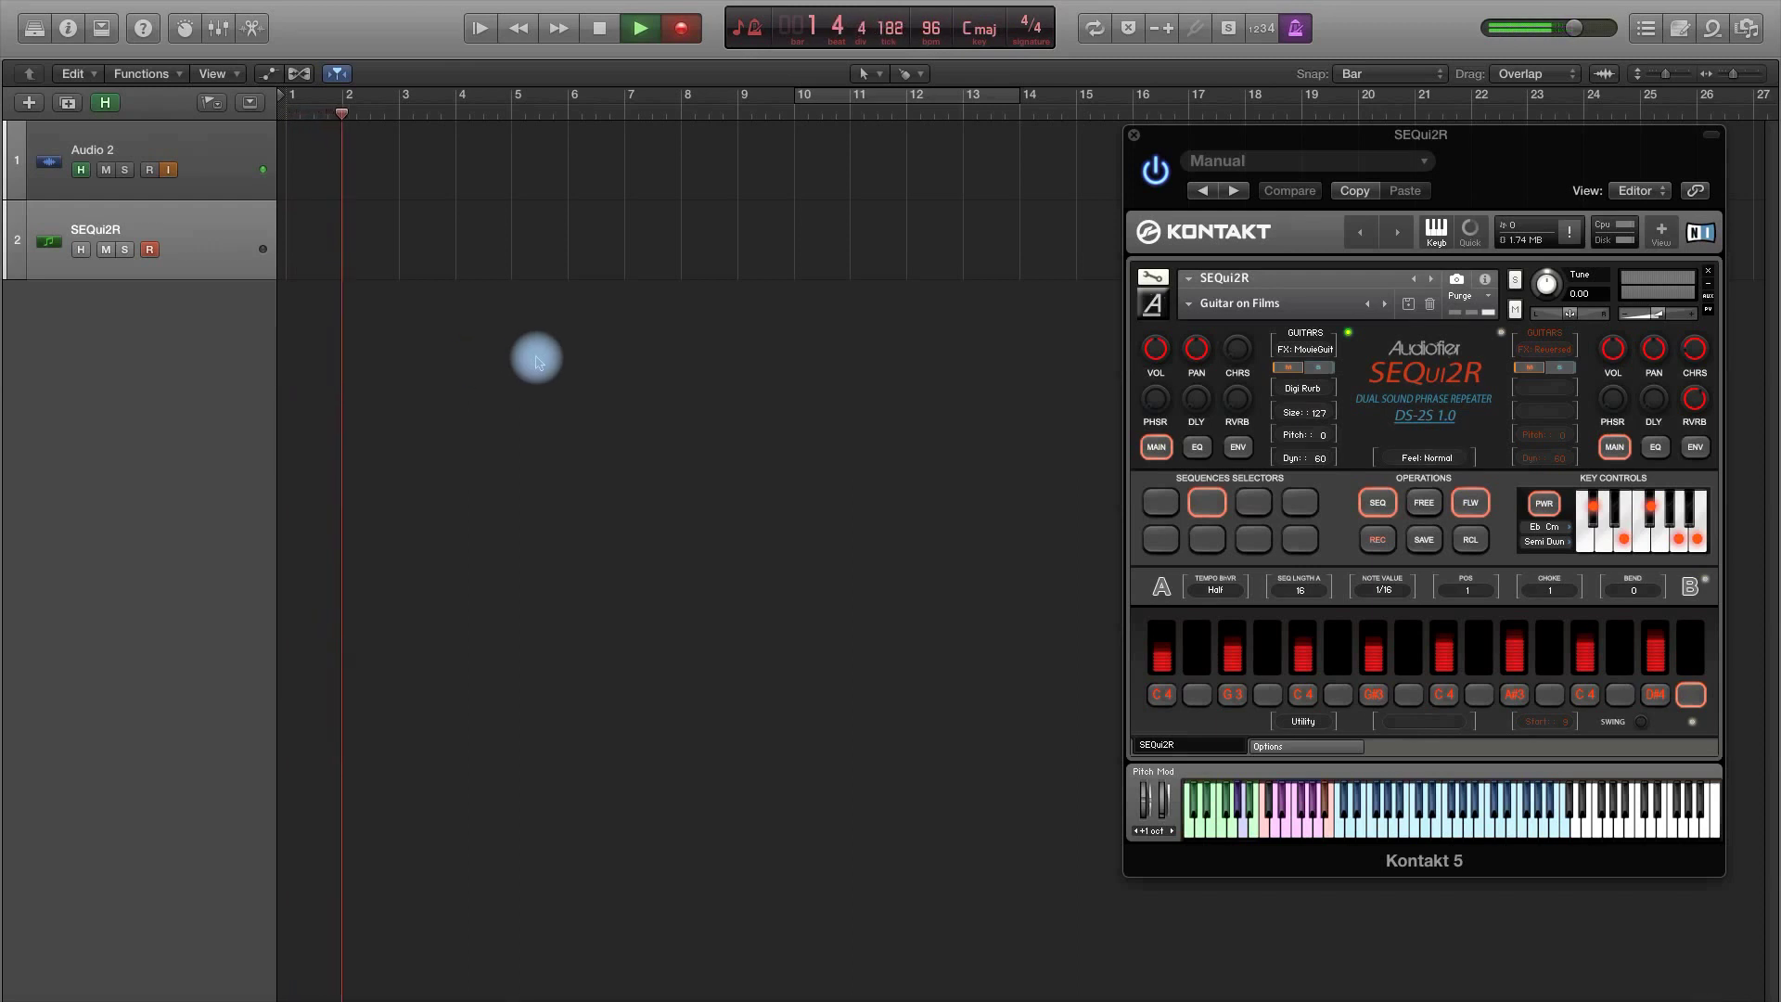
key("r")
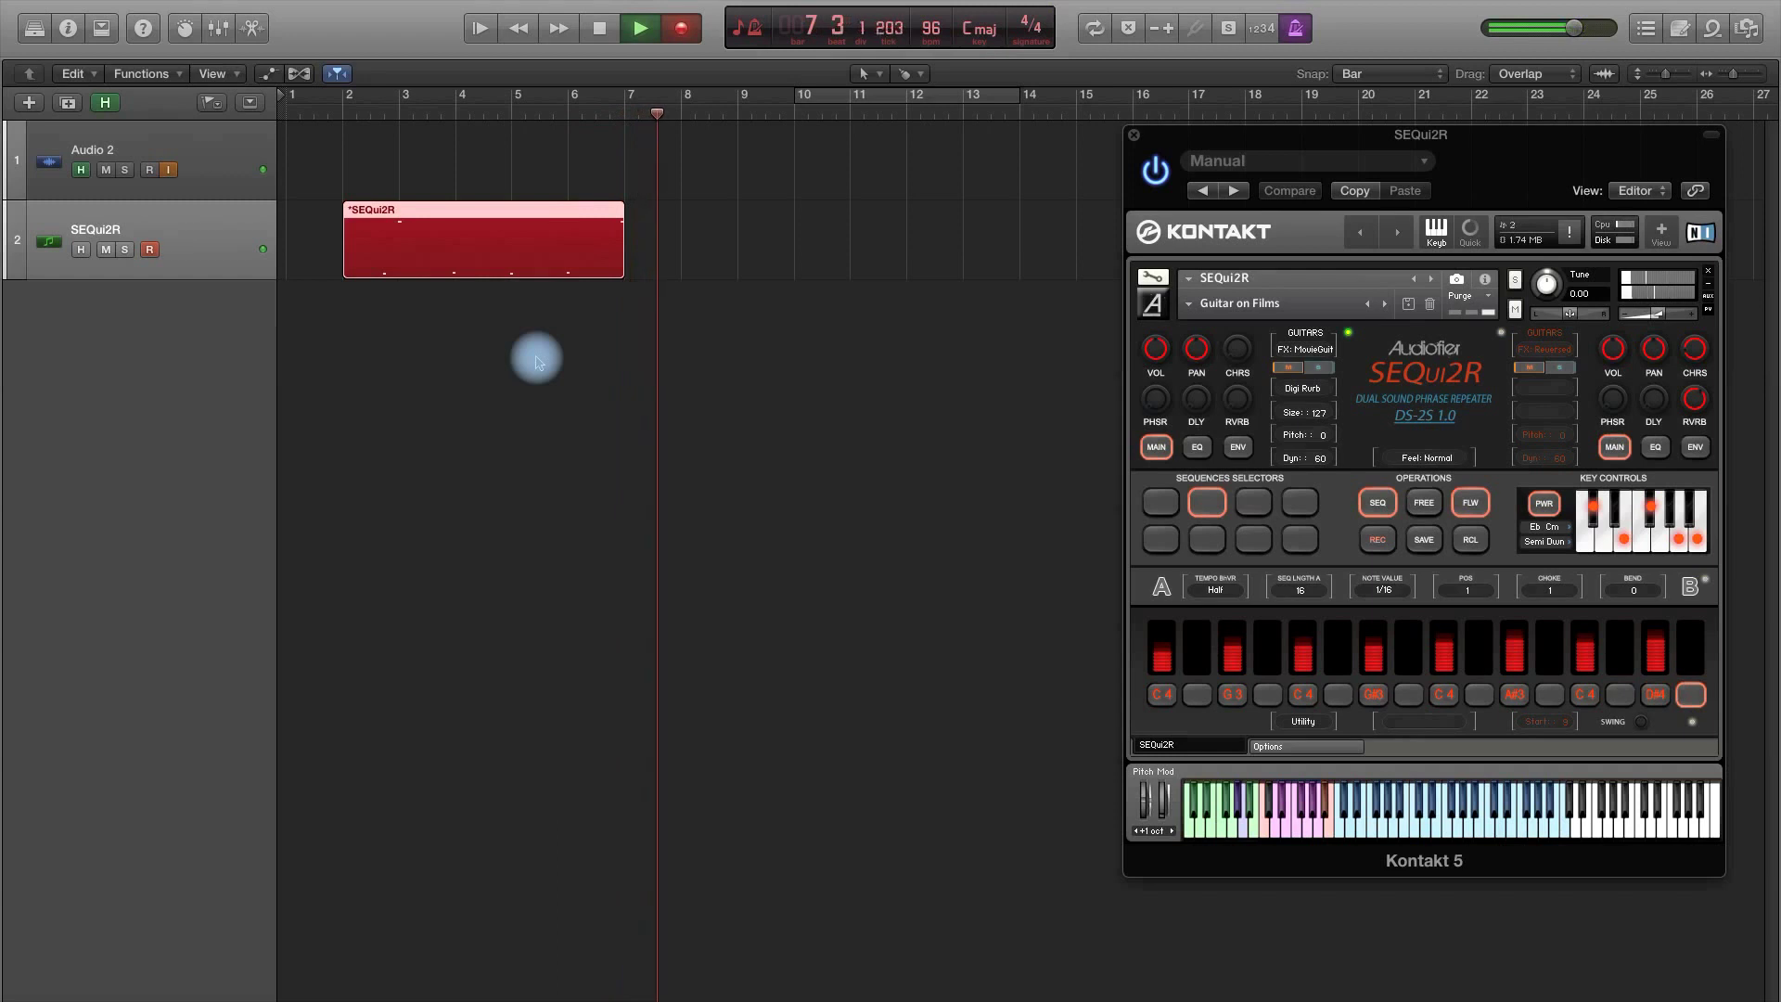
key("space")
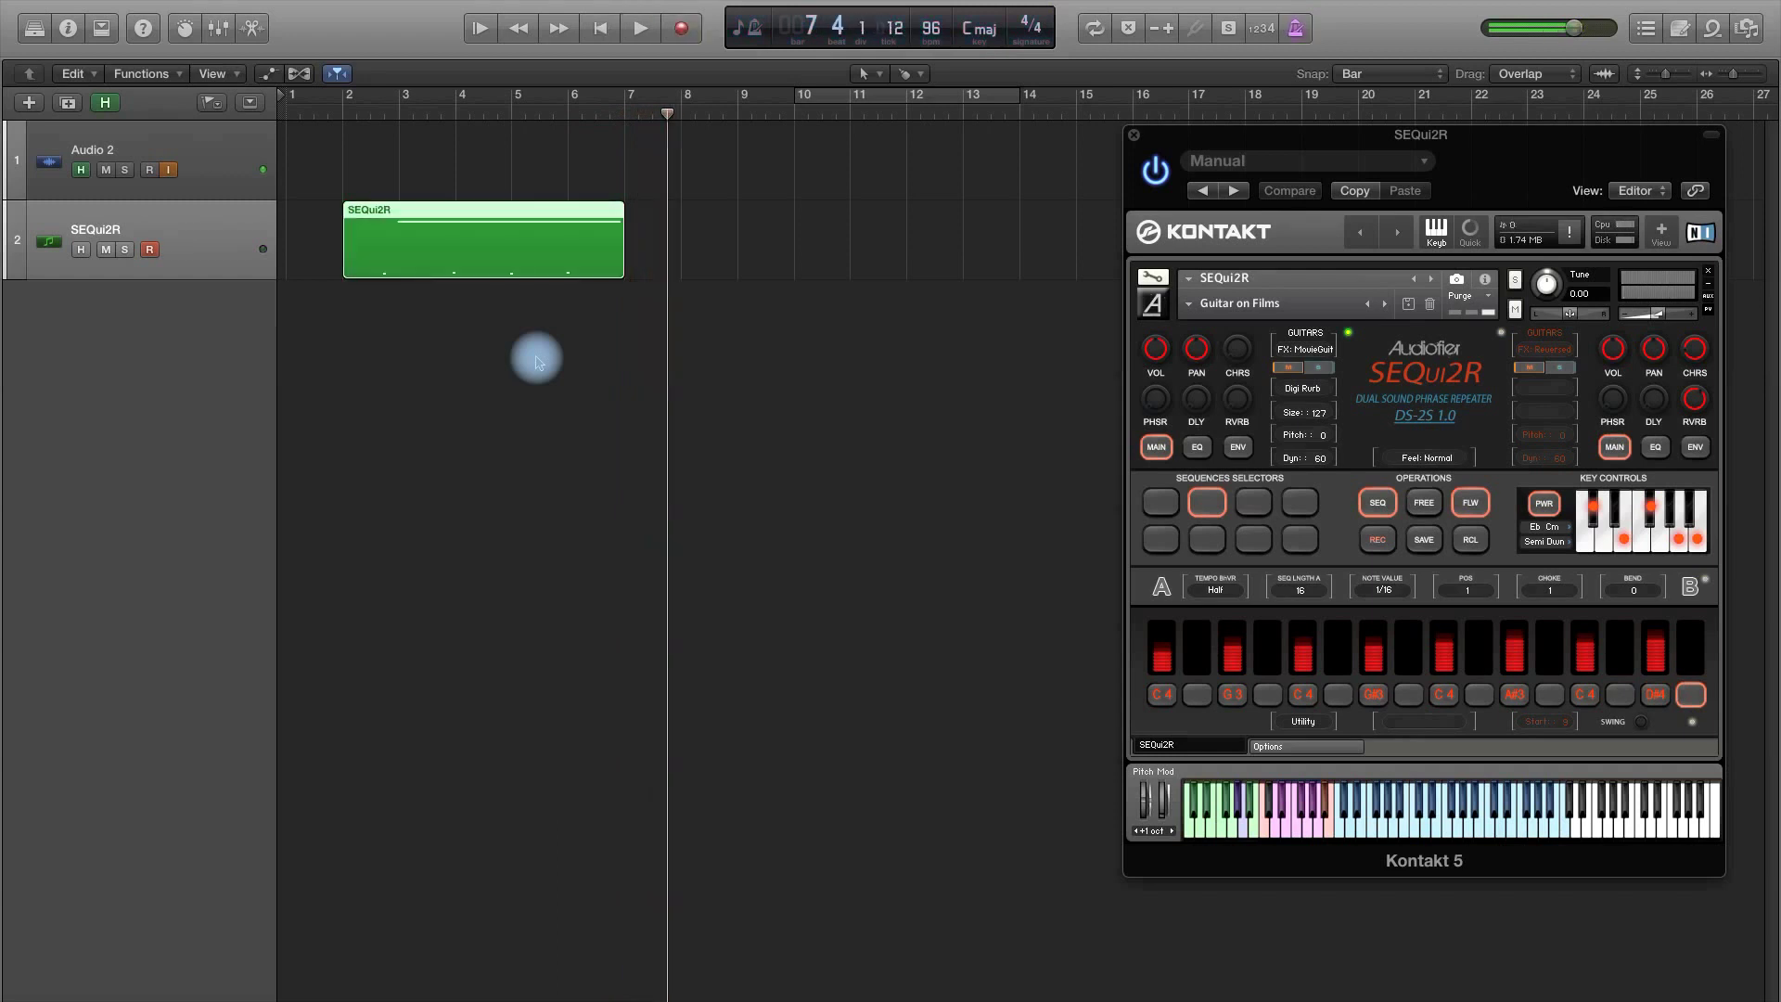
double_click(540, 262)
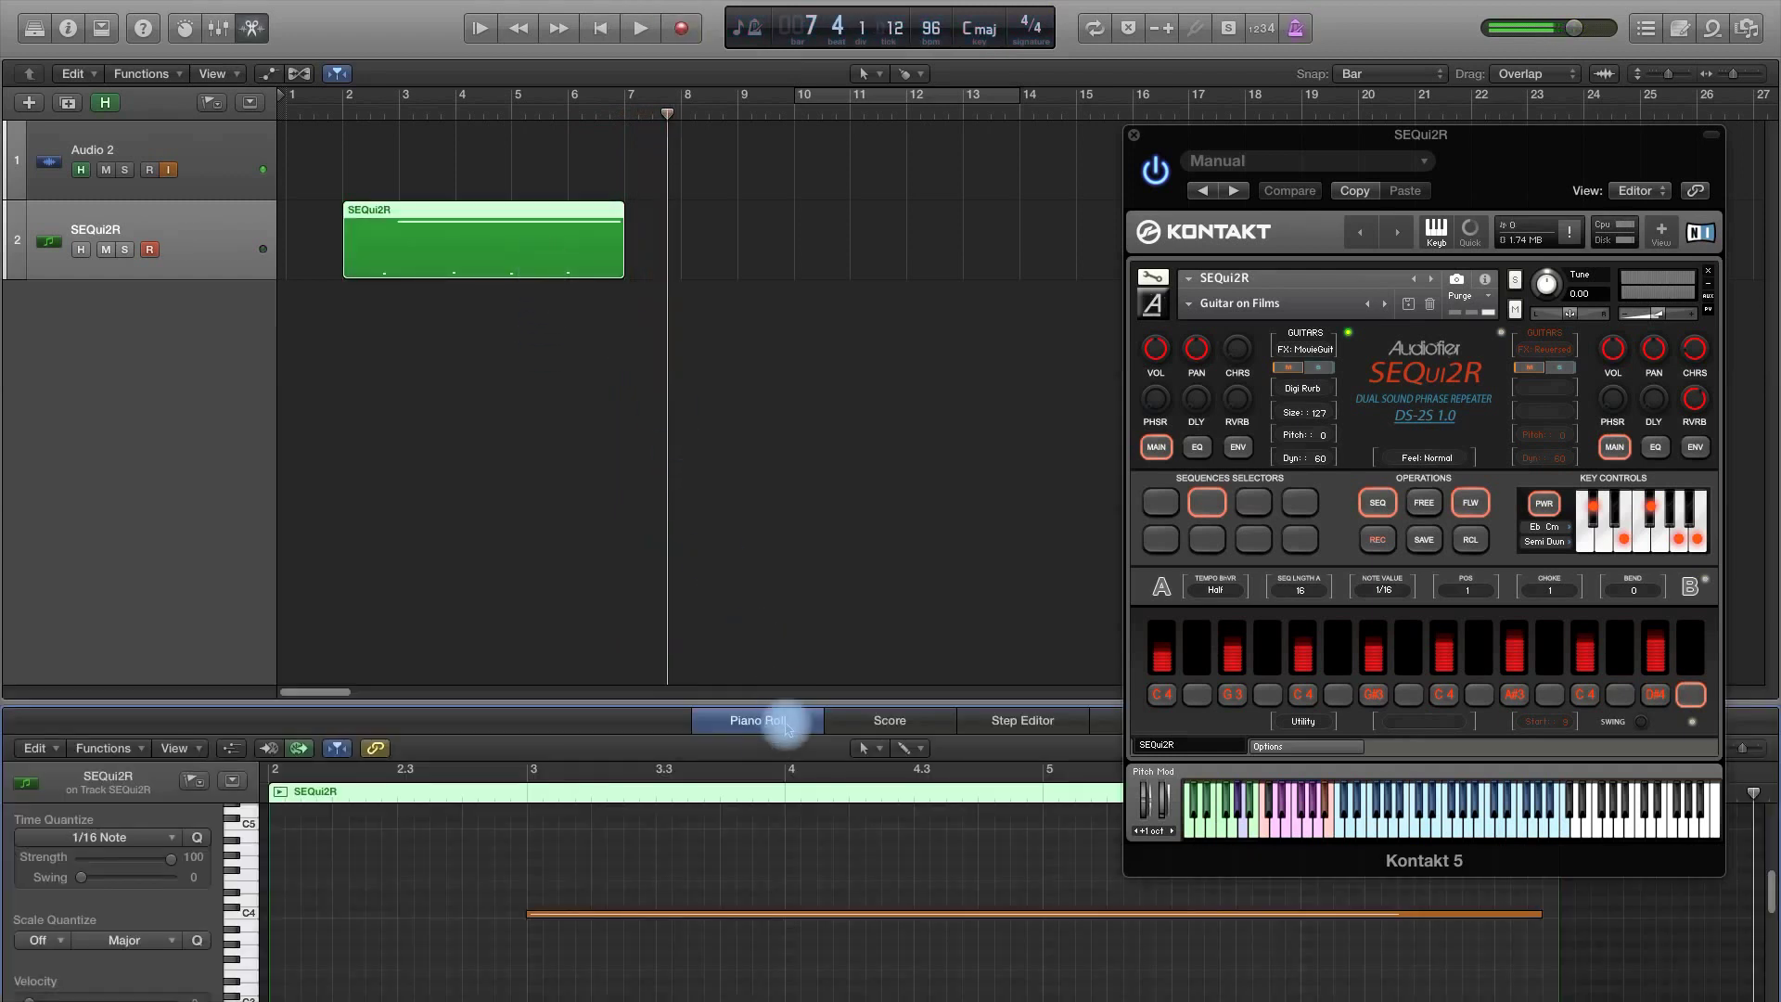
left_click_drag(785, 728, 797, 300)
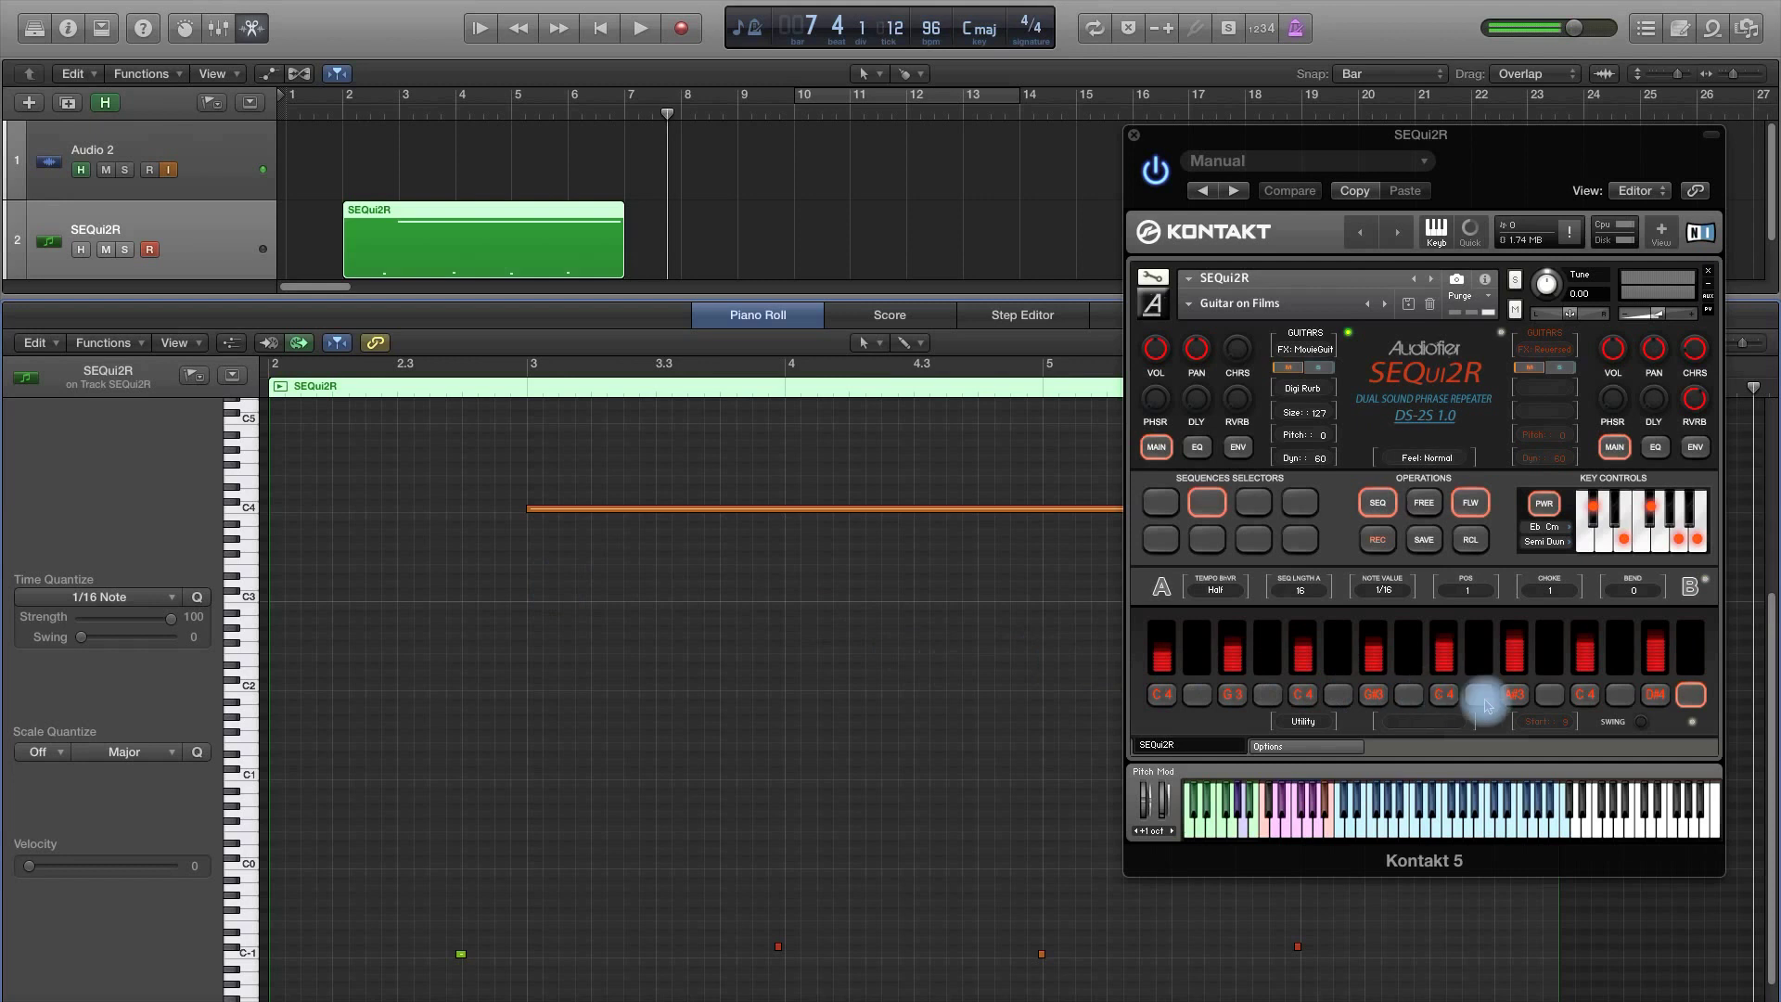
scroll(683, 727, "down", 2)
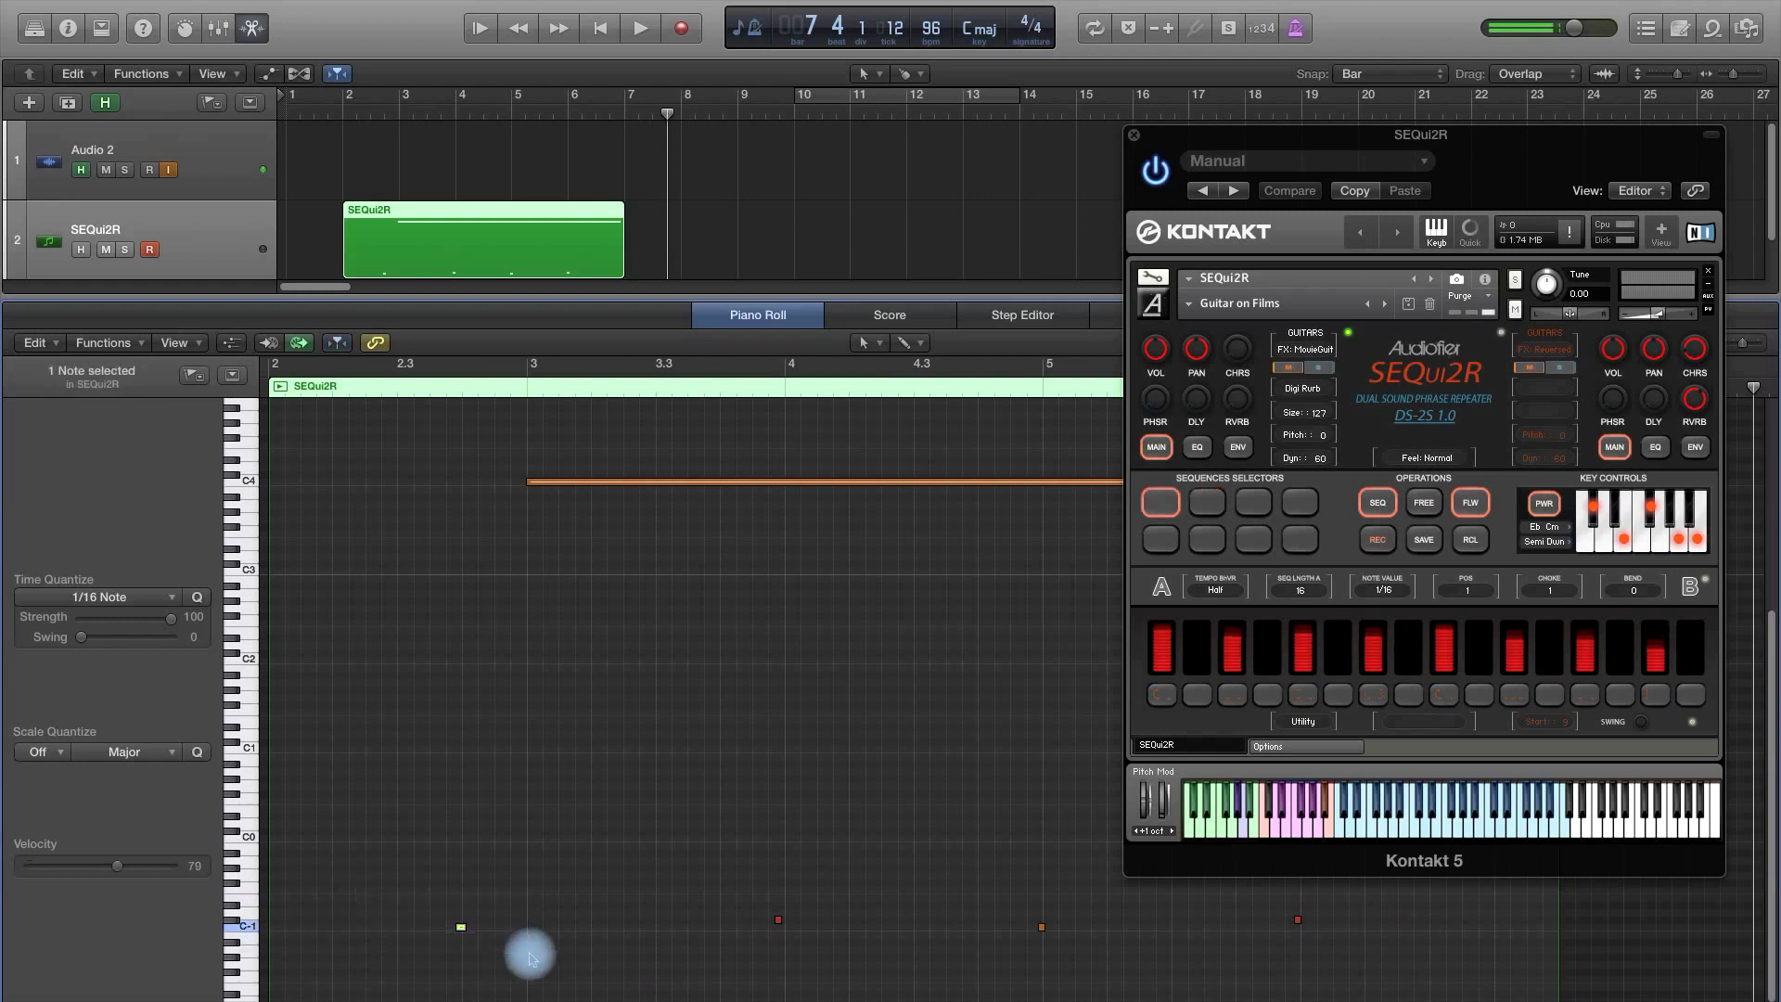
left_click_drag(715, 864, 891, 974)
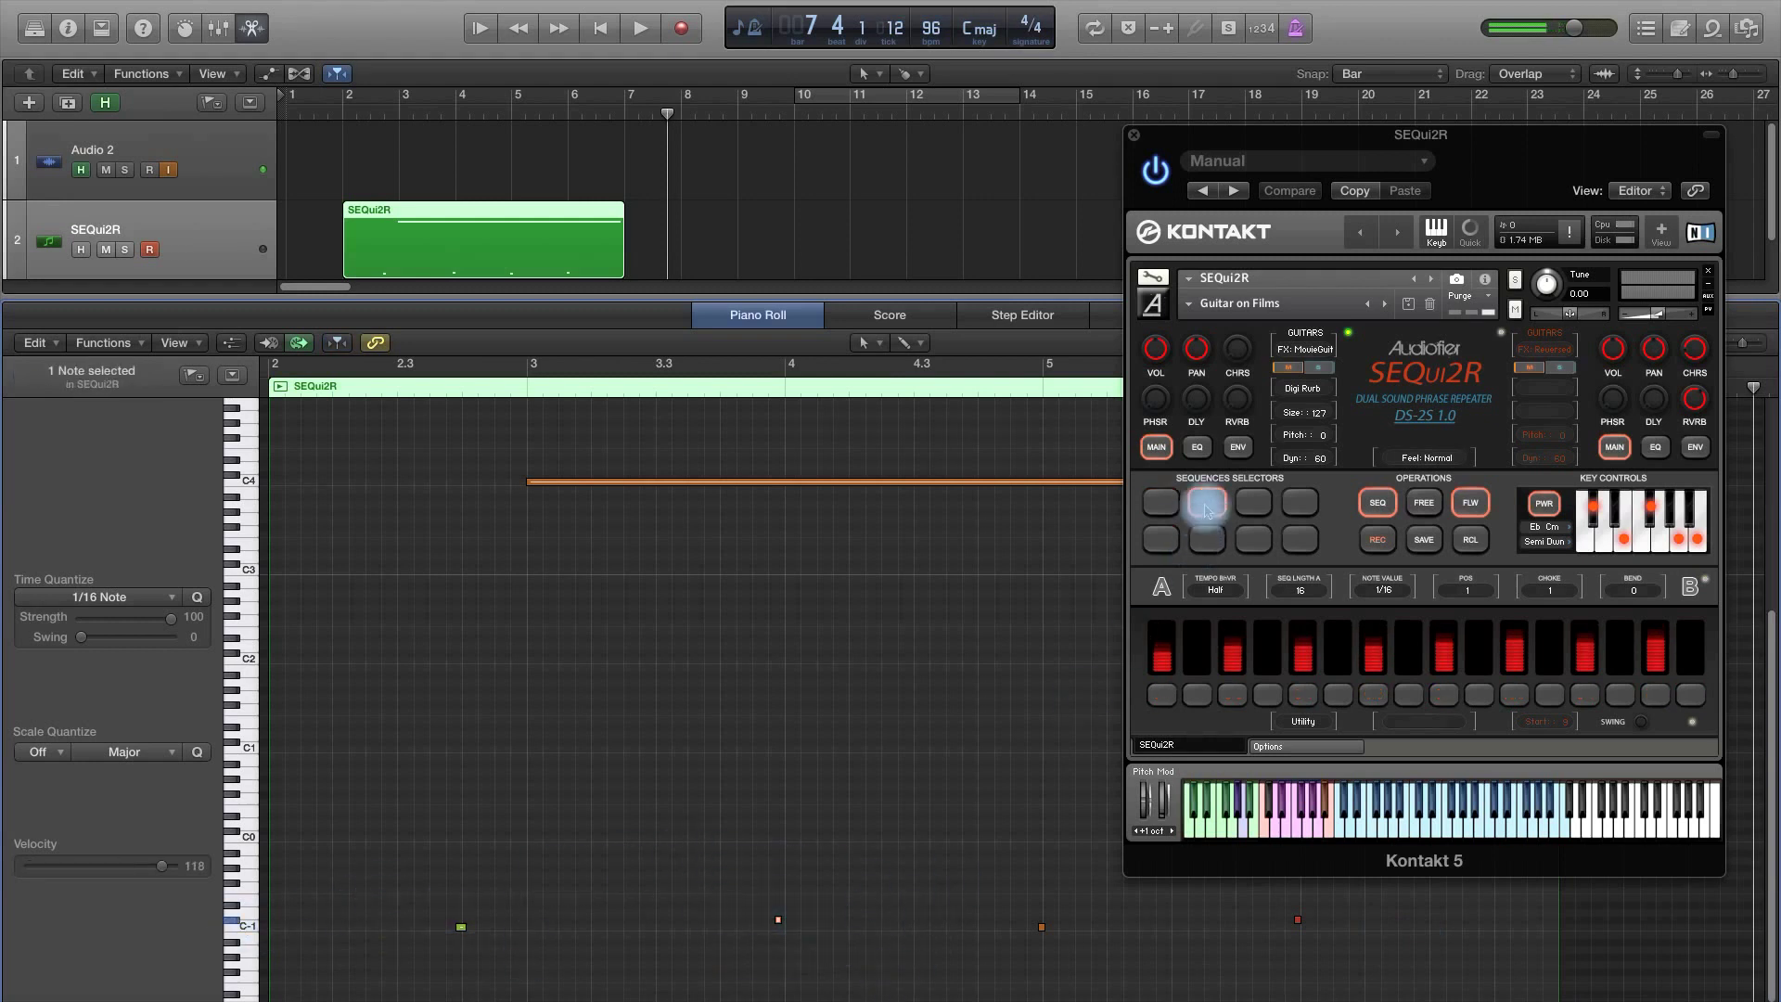
left_click_drag(994, 863, 1067, 946)
left_click_drag(1238, 895, 1350, 956)
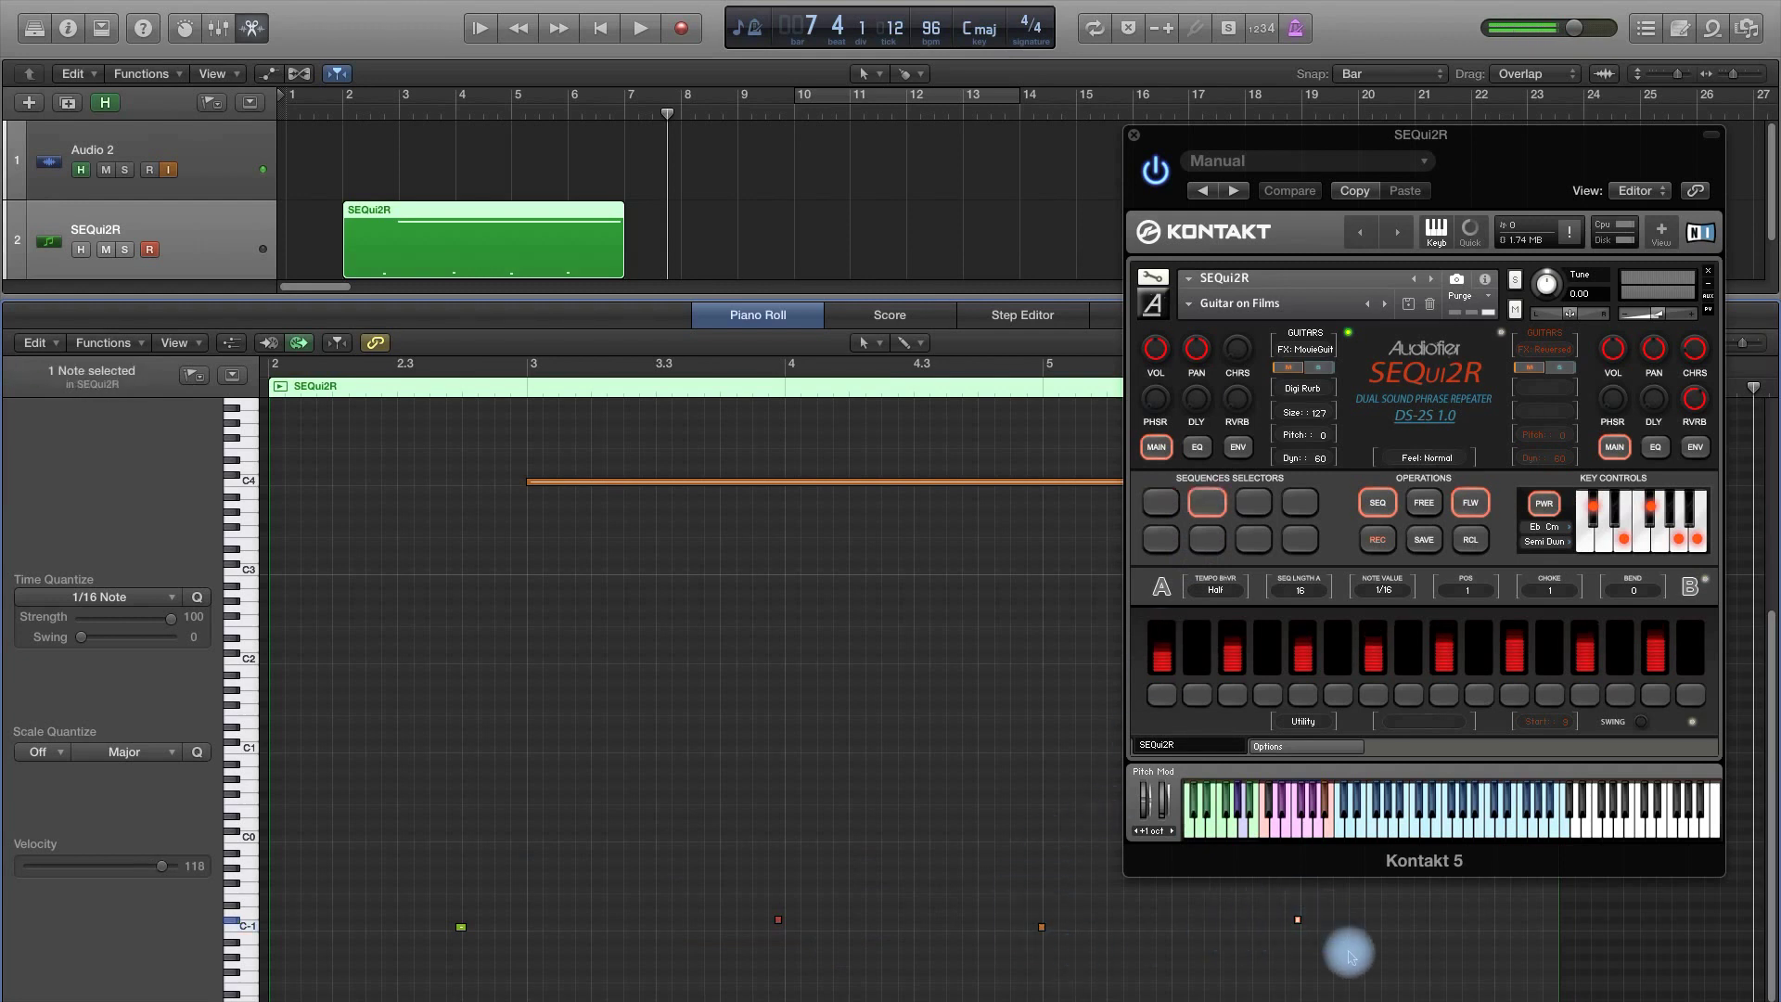
left_click(761, 318)
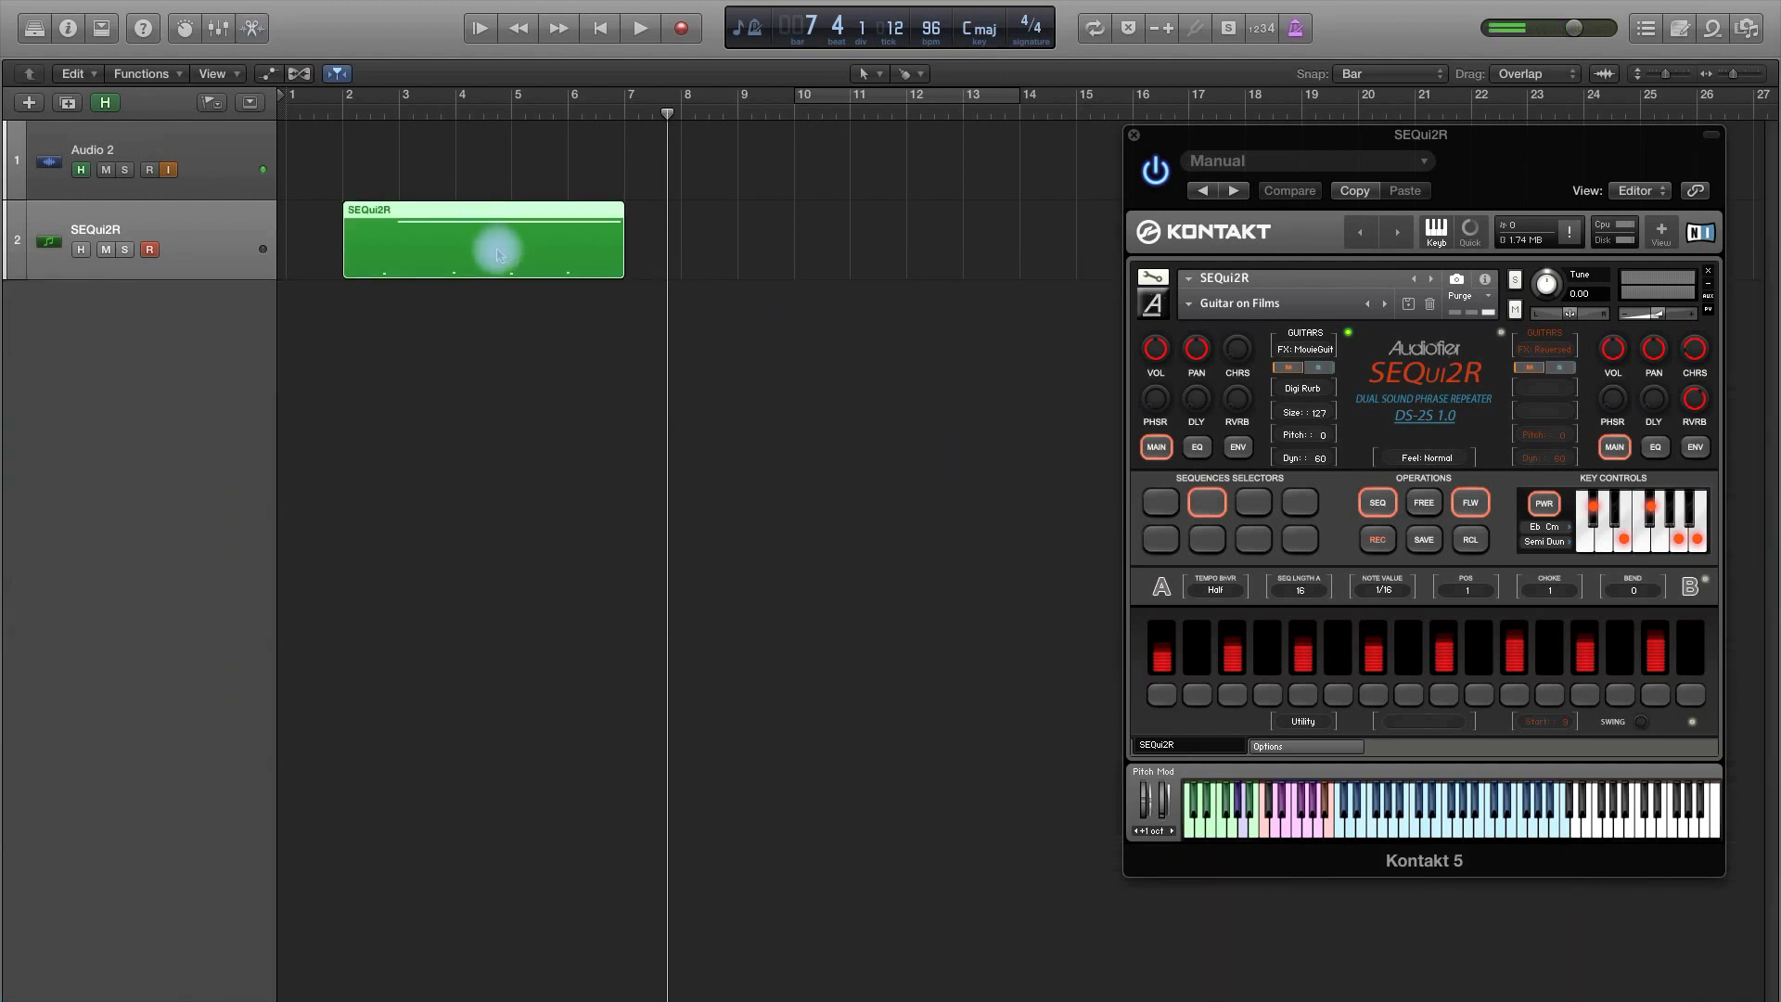
Quantize the SEQui2R region to 1/4 Note, then cycle bars 2–7 and play them back.
left_click(68, 30)
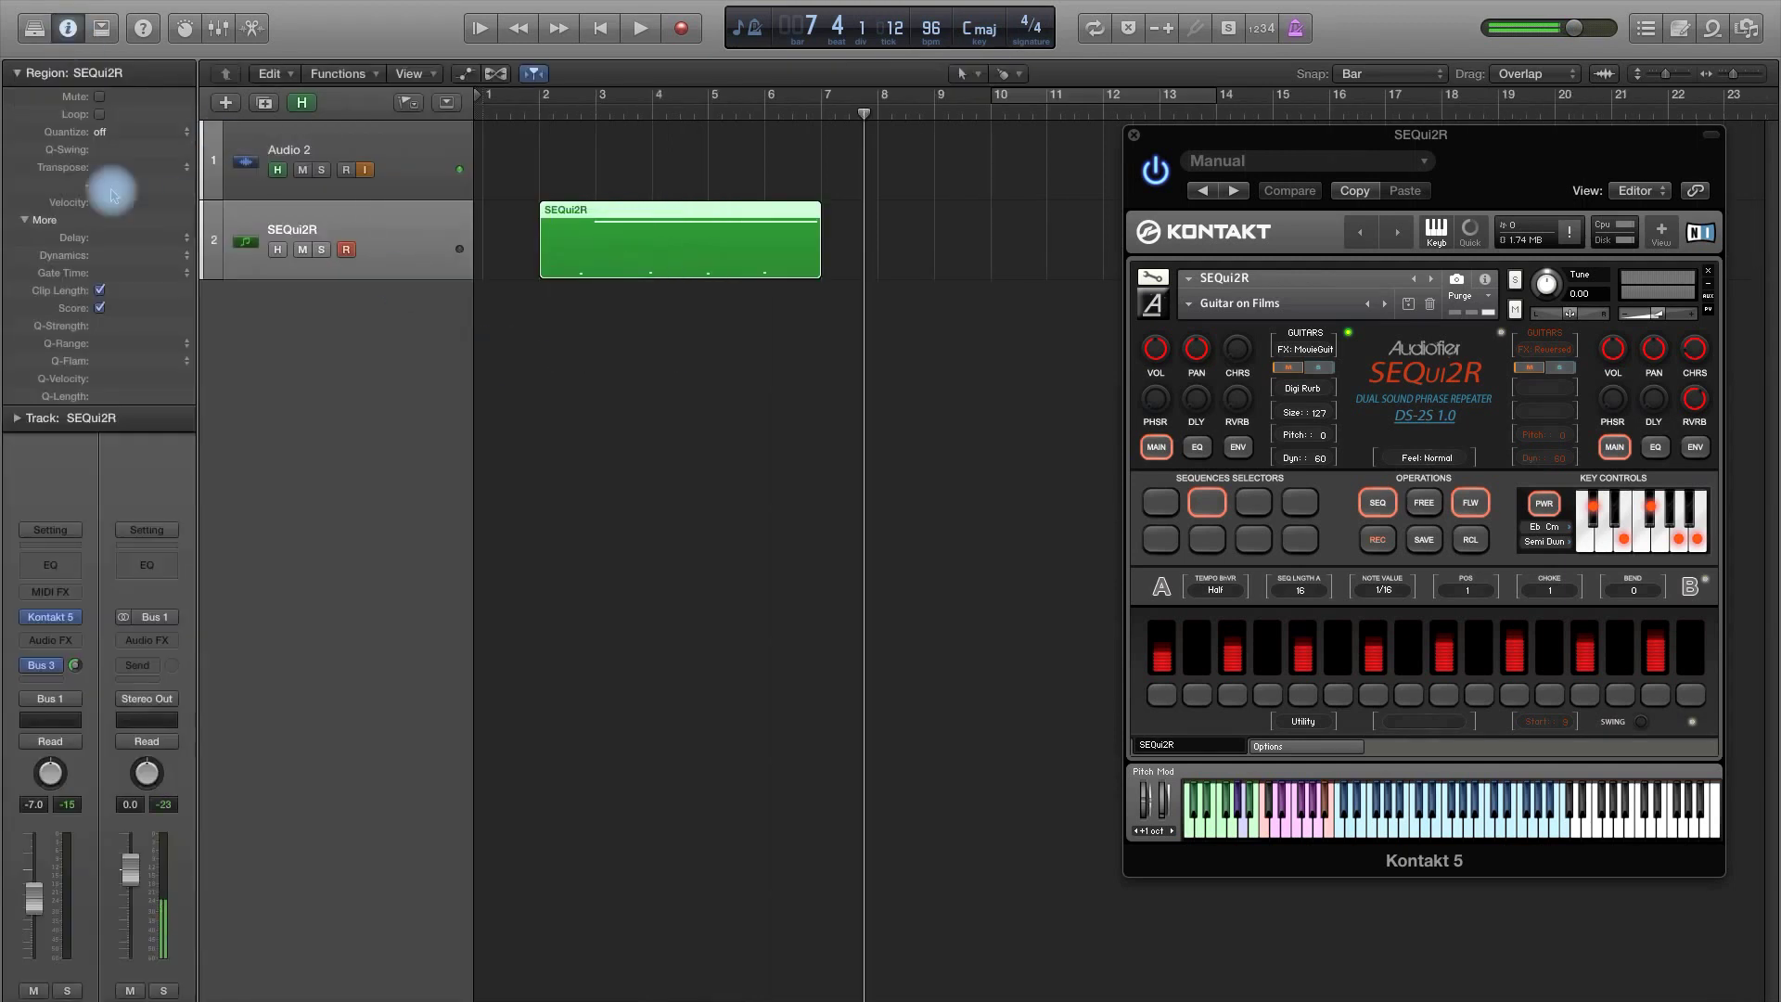
left_click(119, 139)
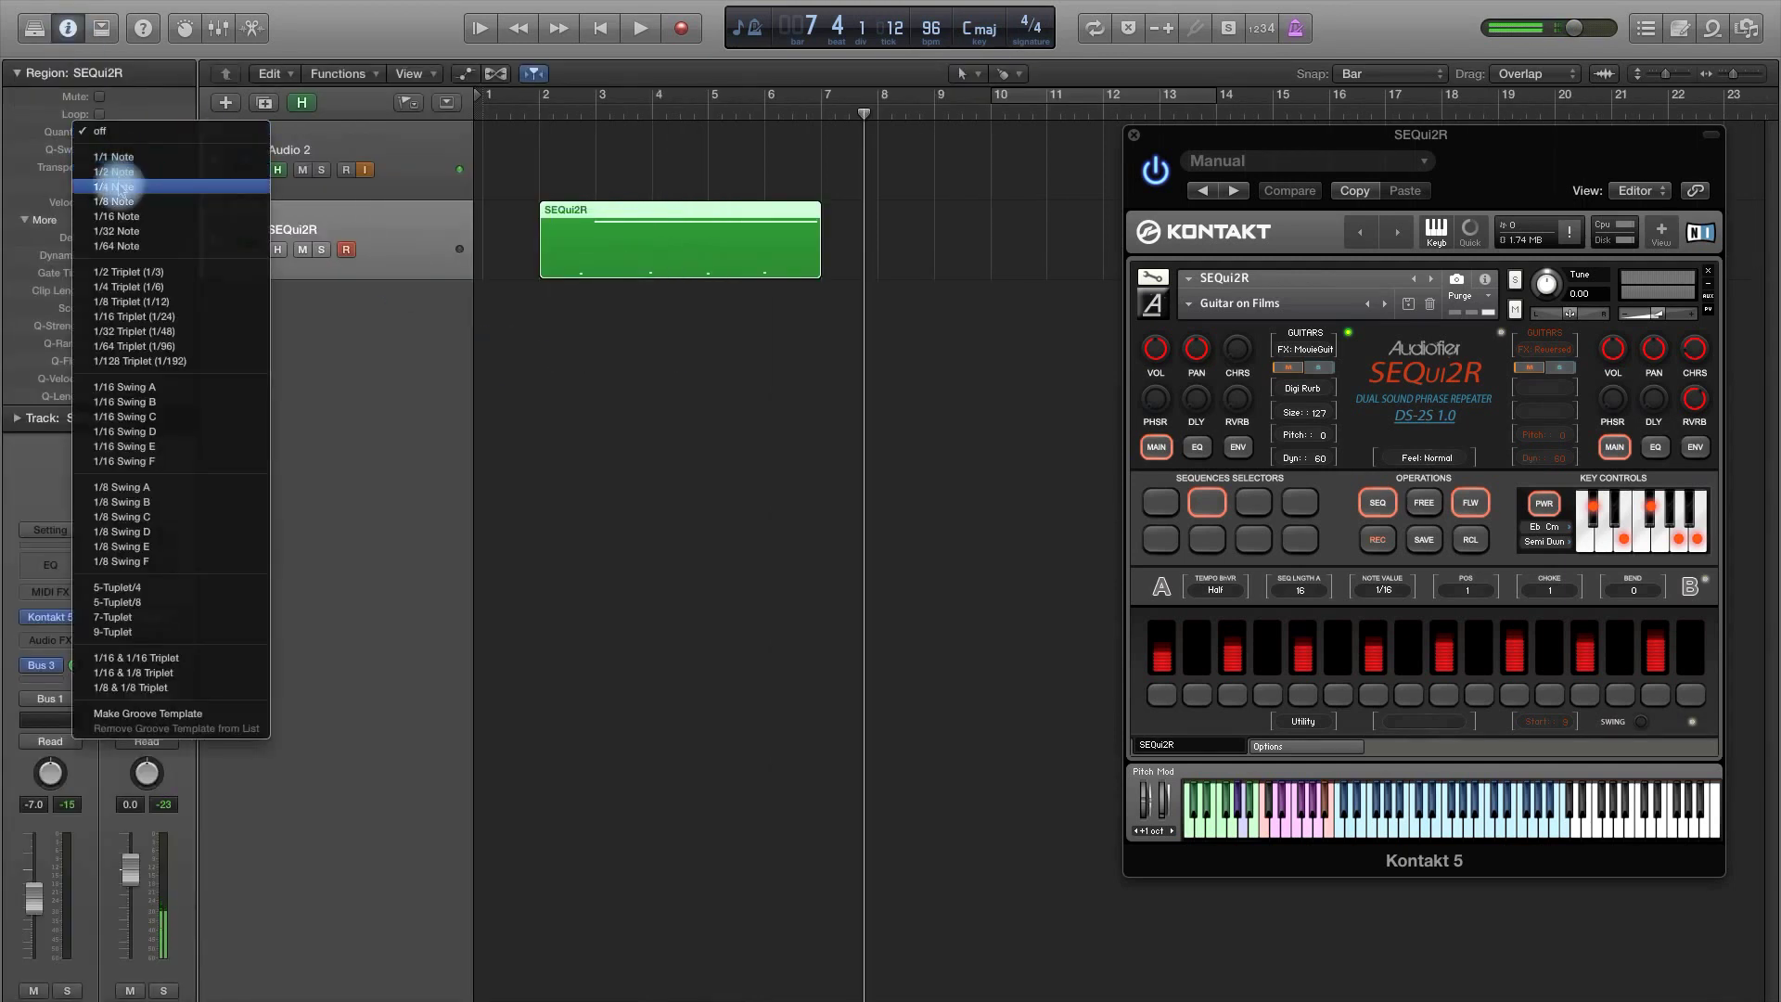
left_click(118, 179)
left_click(69, 27)
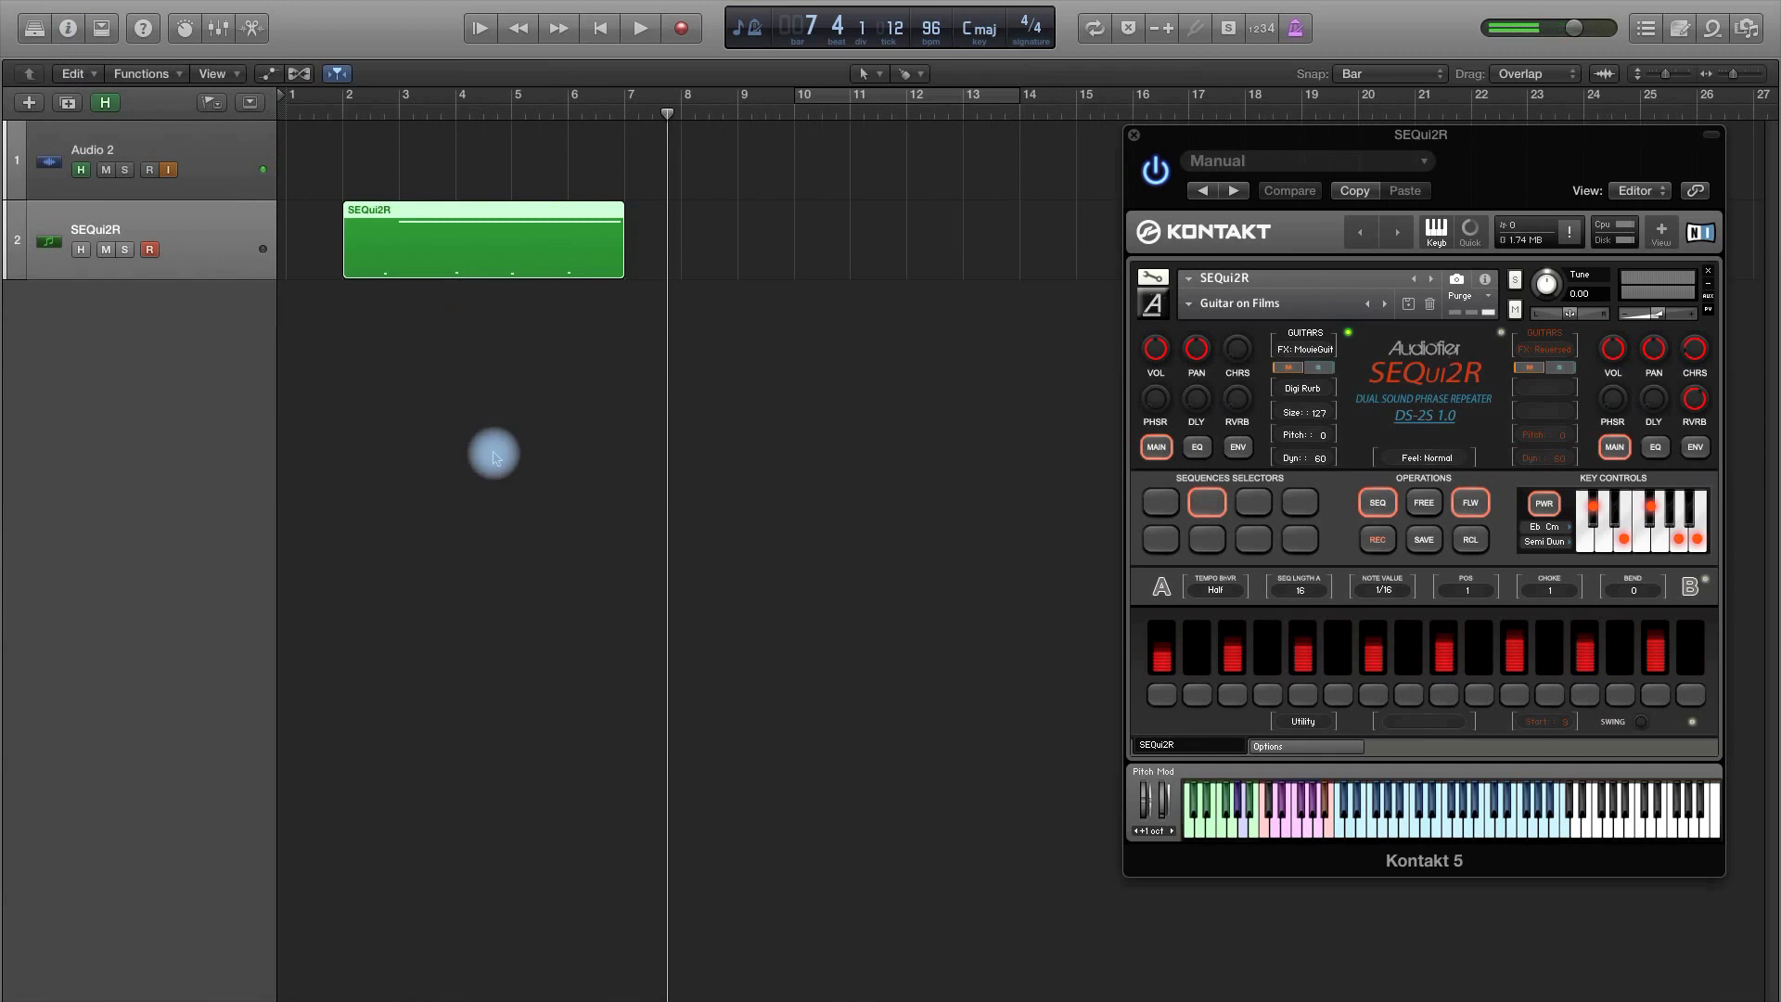
key("super+u")
key("space")
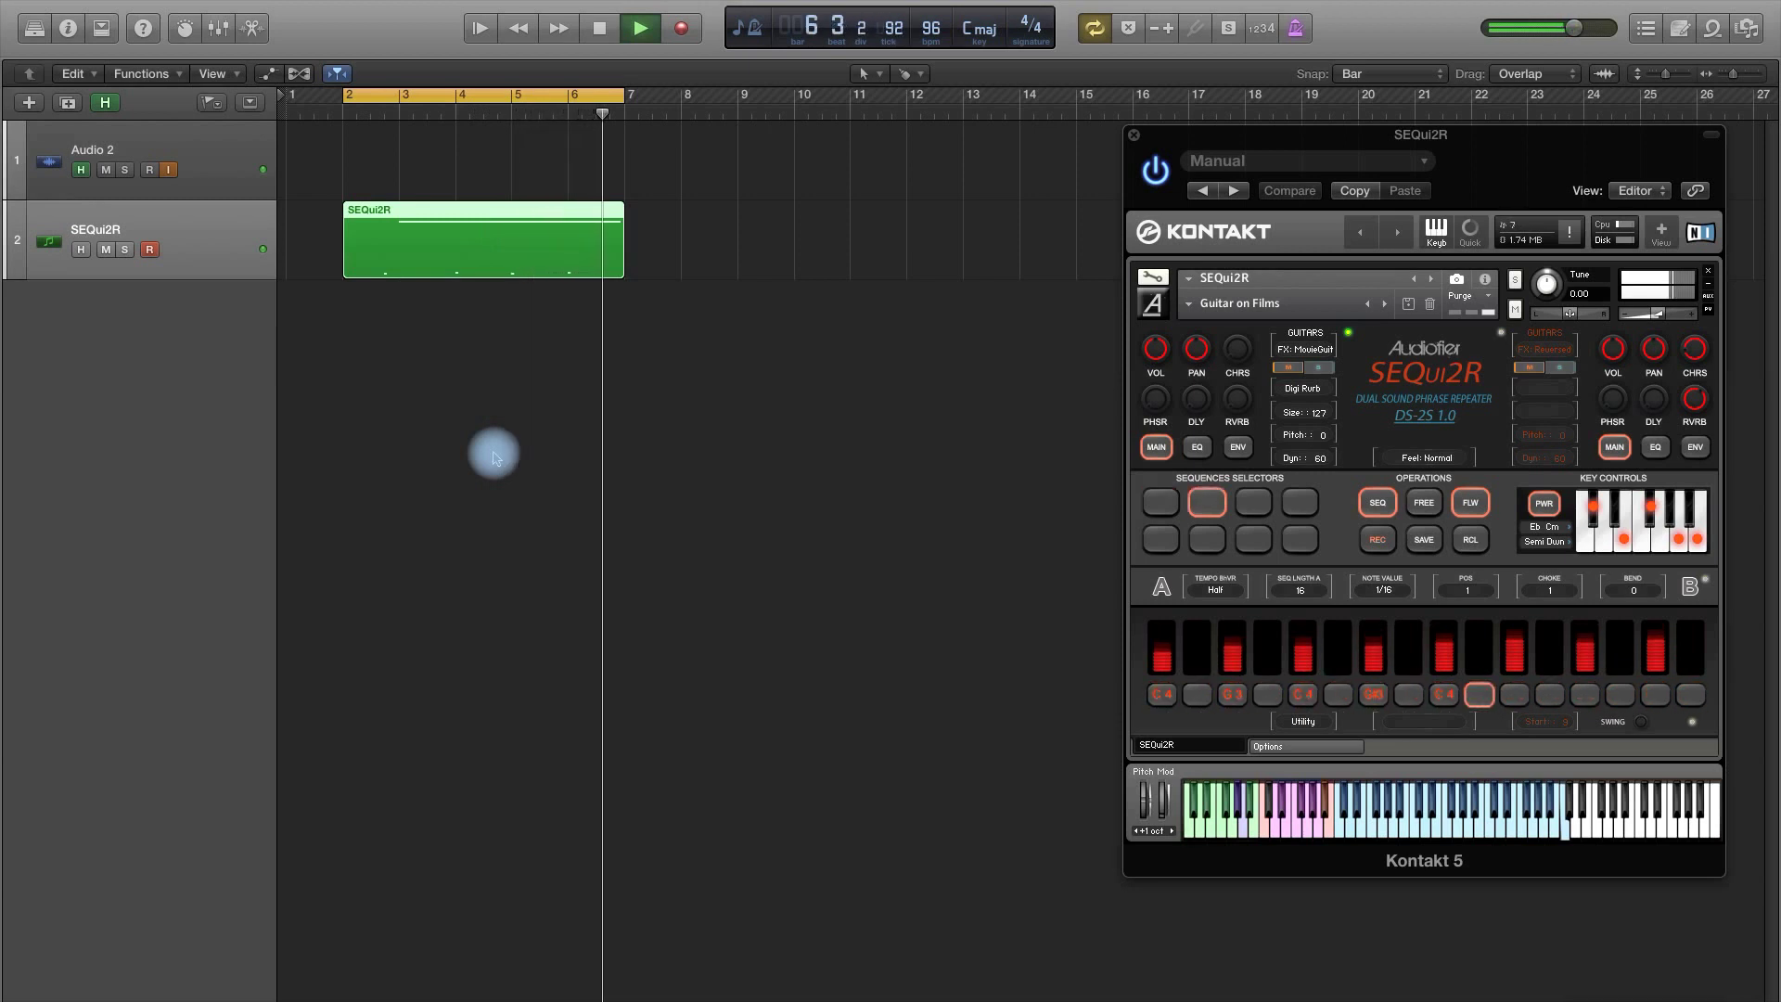
Stop playback, turn Cycle off and move the playhead to bar 6.
key("space")
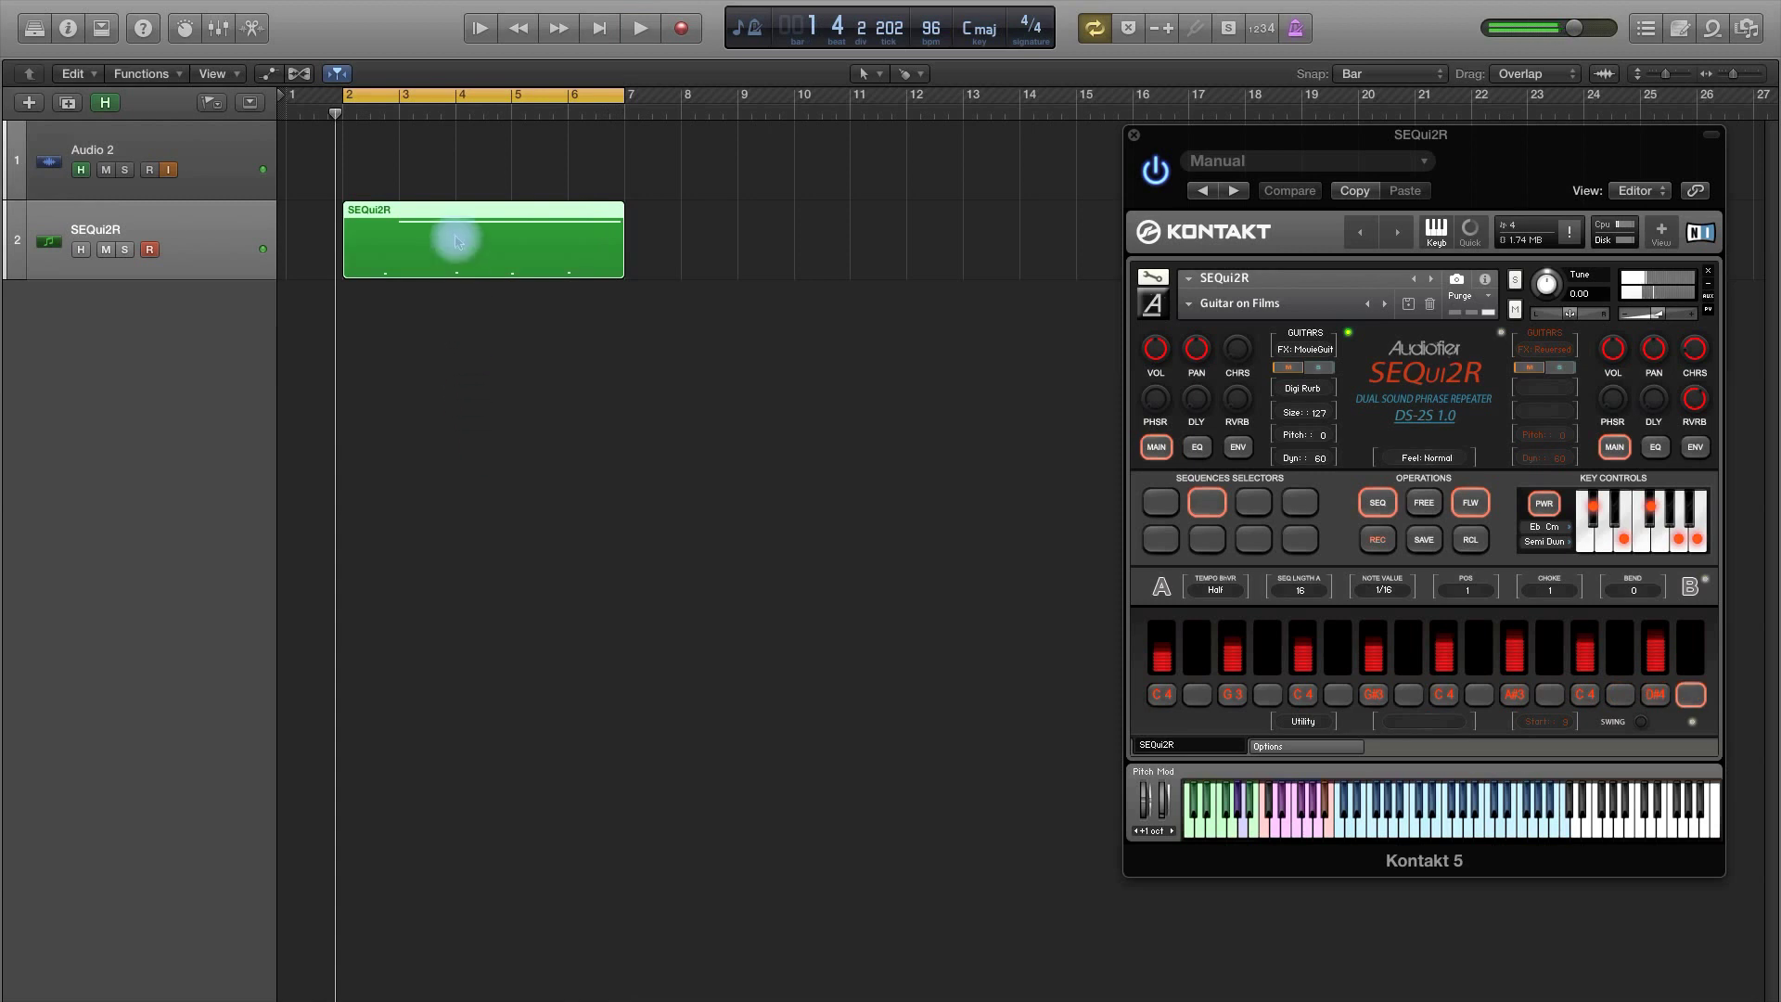
left_click(472, 99)
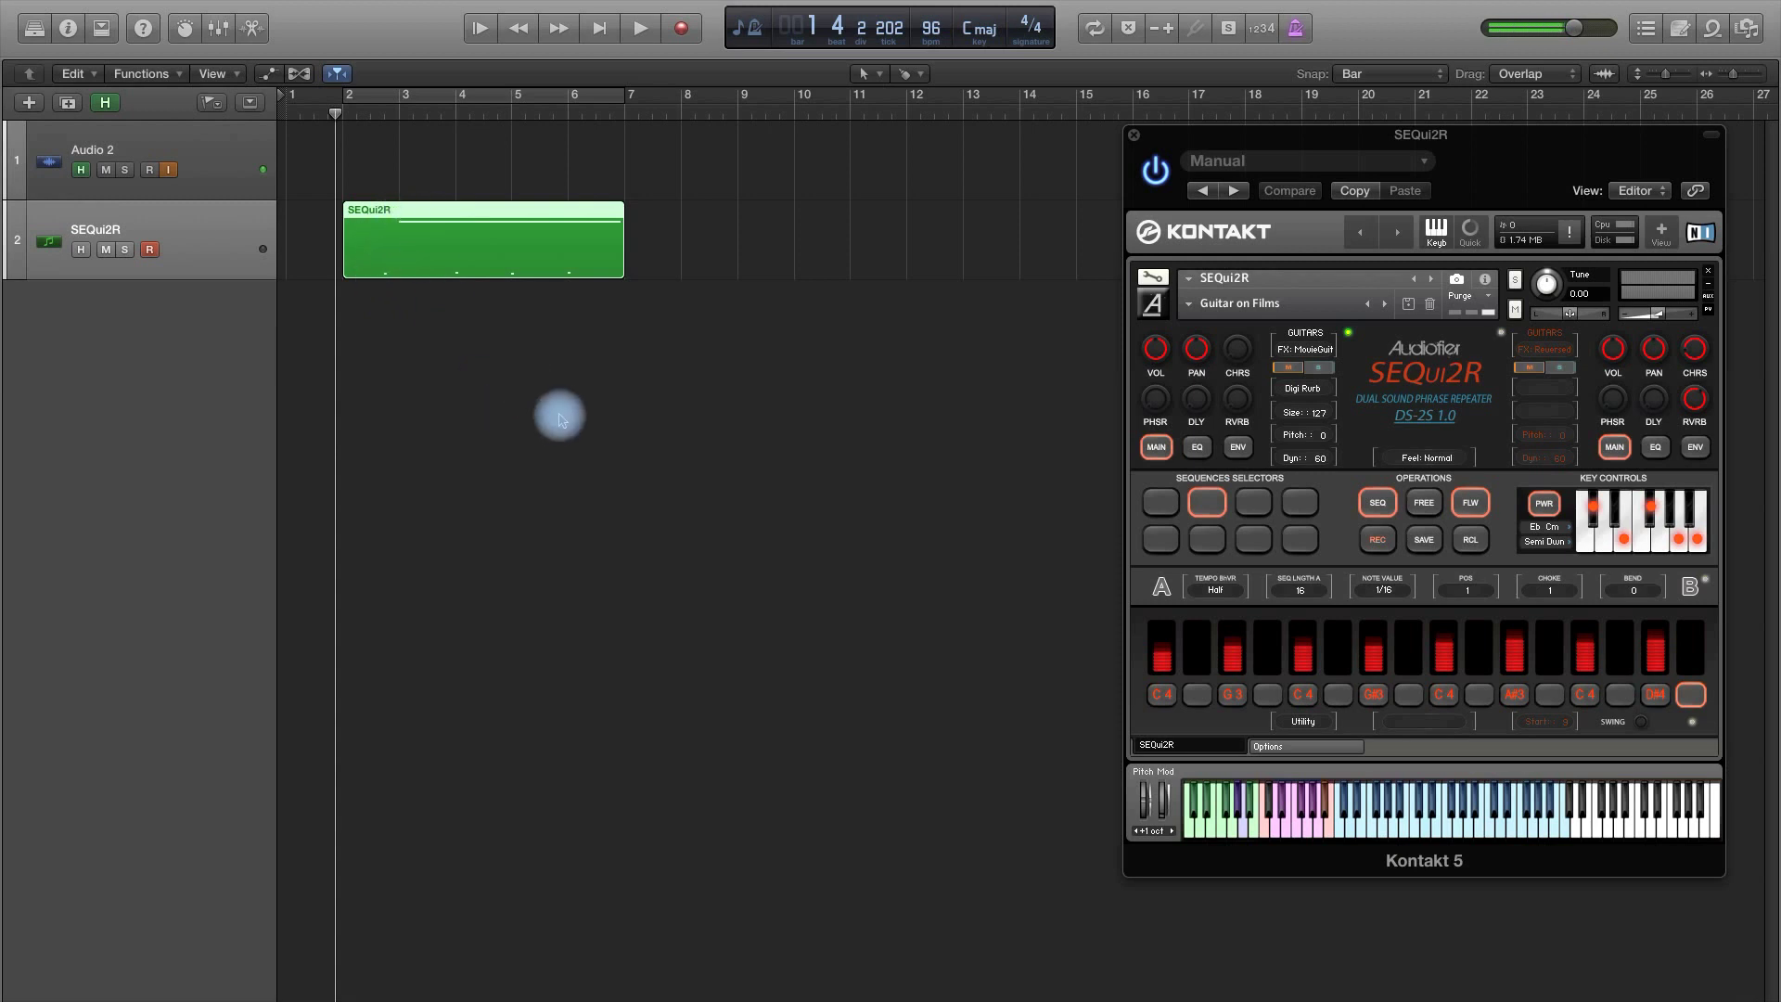
left_click(560, 118)
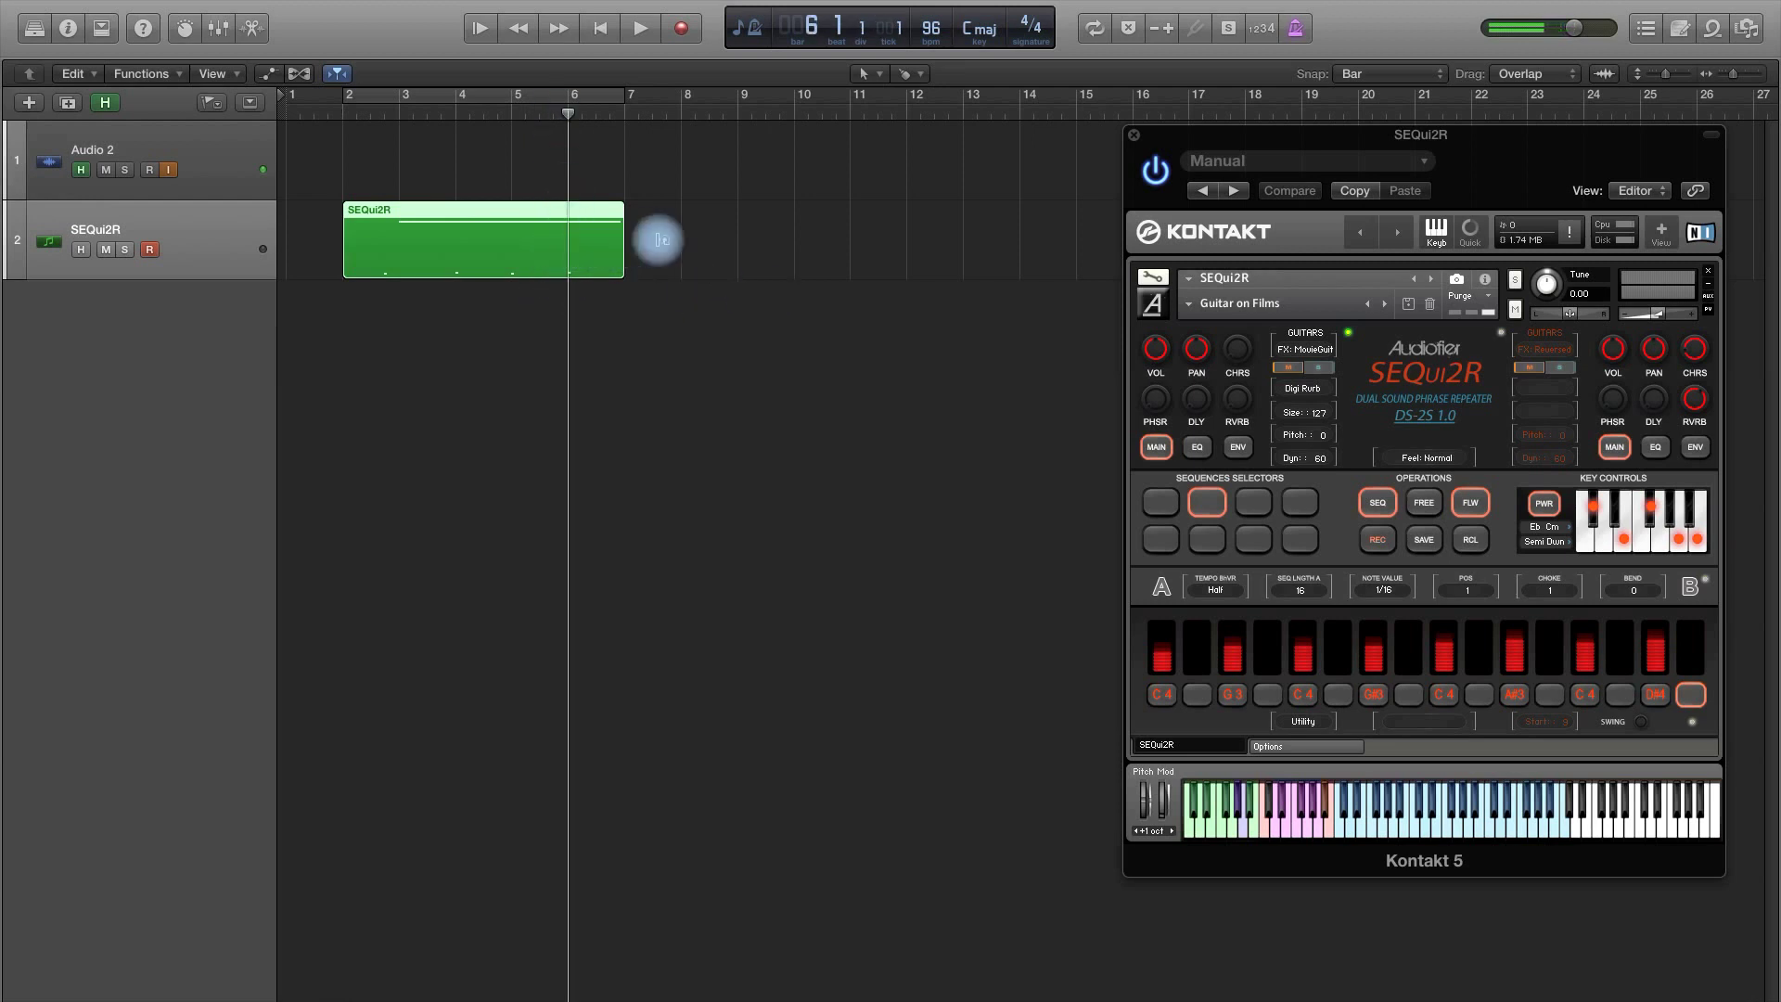
Copy the SEQui2R region to bar 9, then select and delete that copy.
left_click_drag(504, 247, 951, 200)
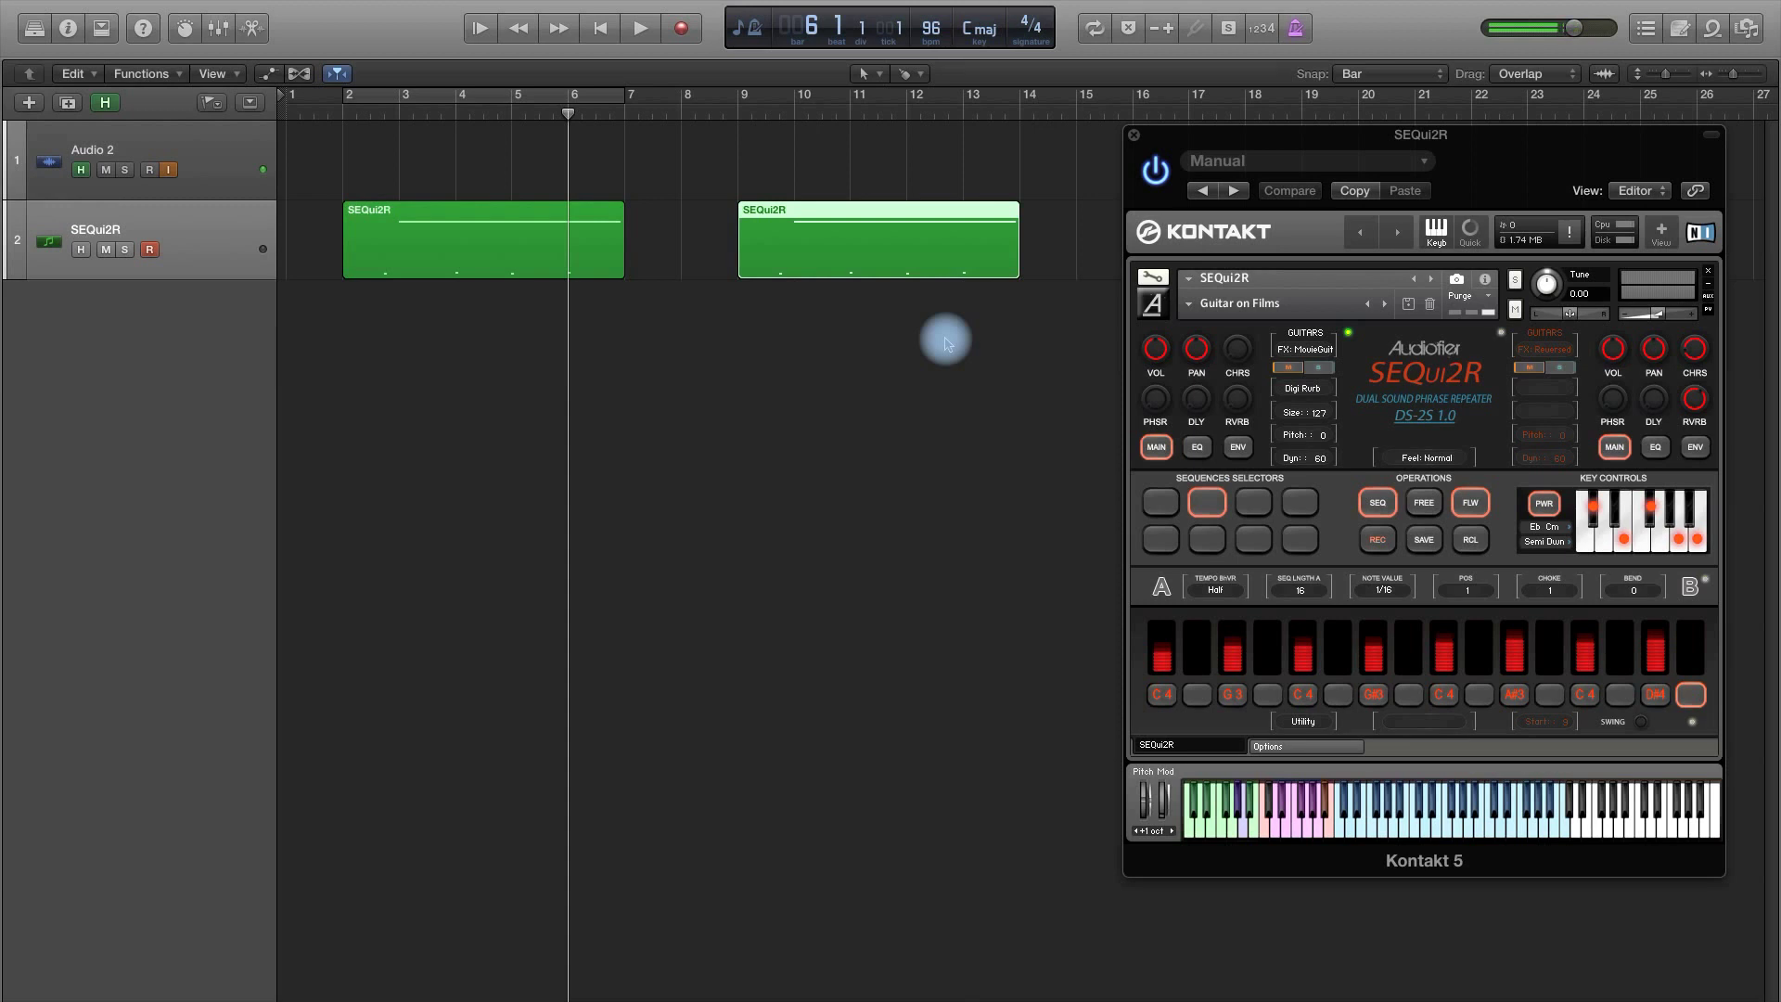
left_click_drag(868, 354, 964, 244)
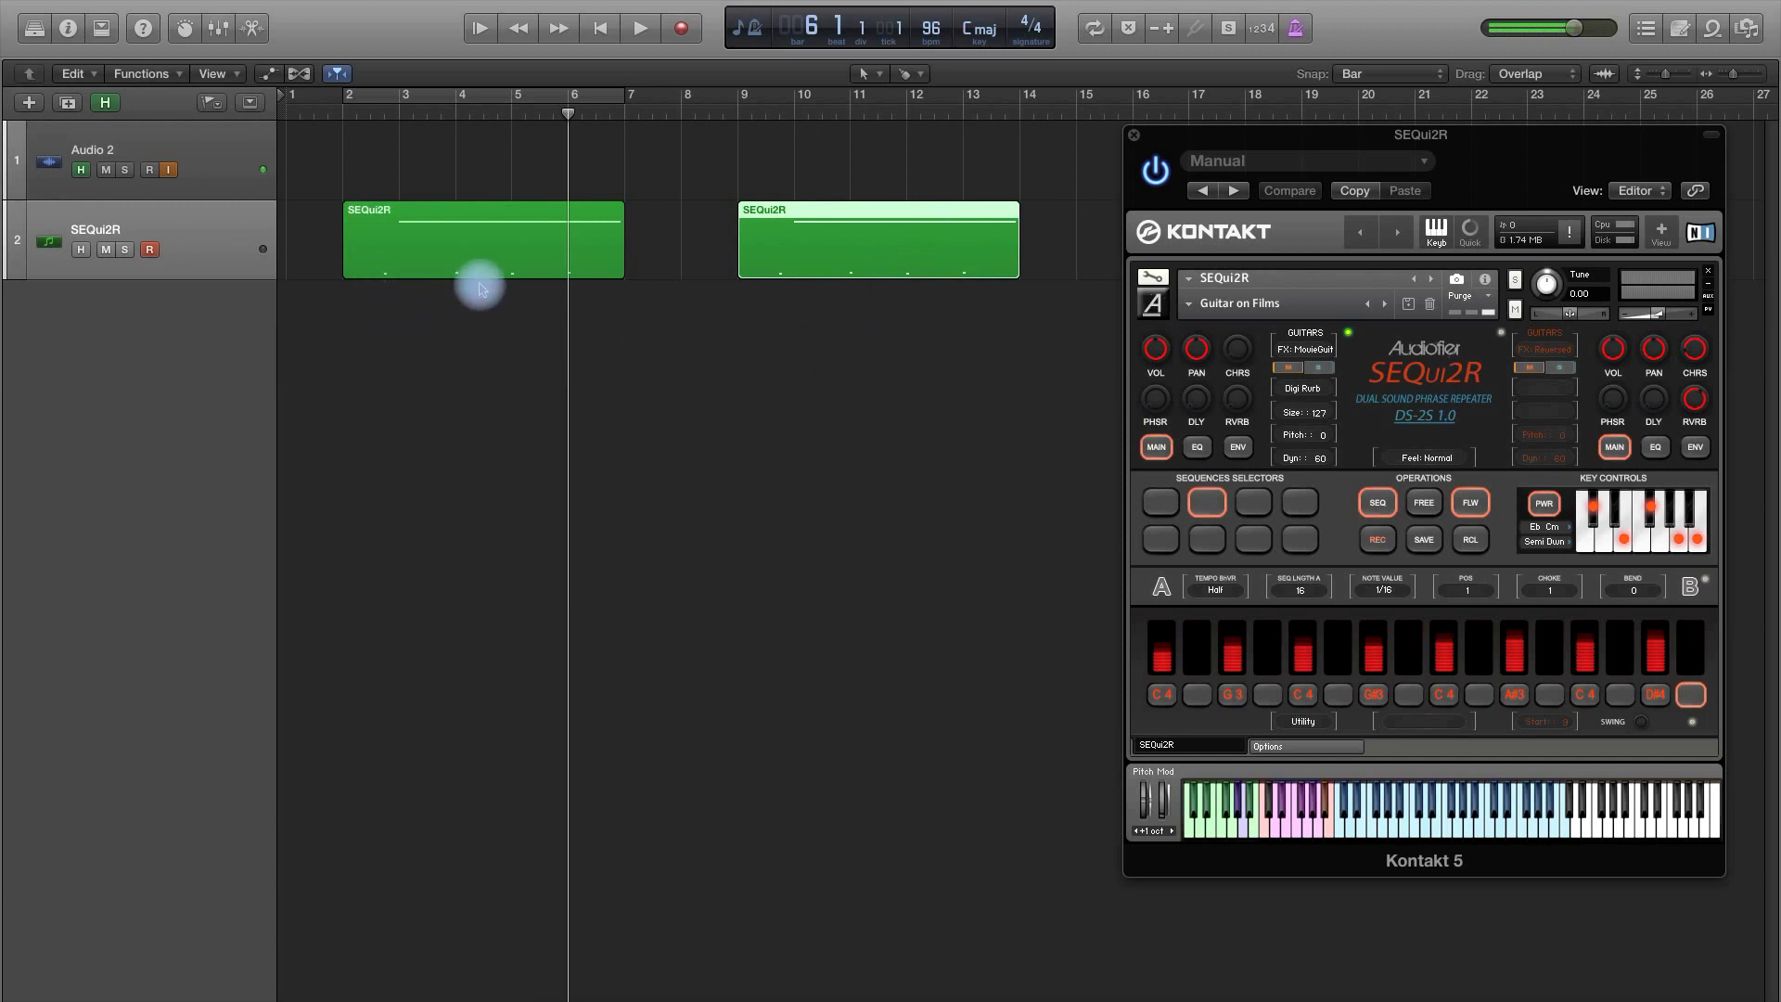
left_click_drag(784, 397, 859, 258)
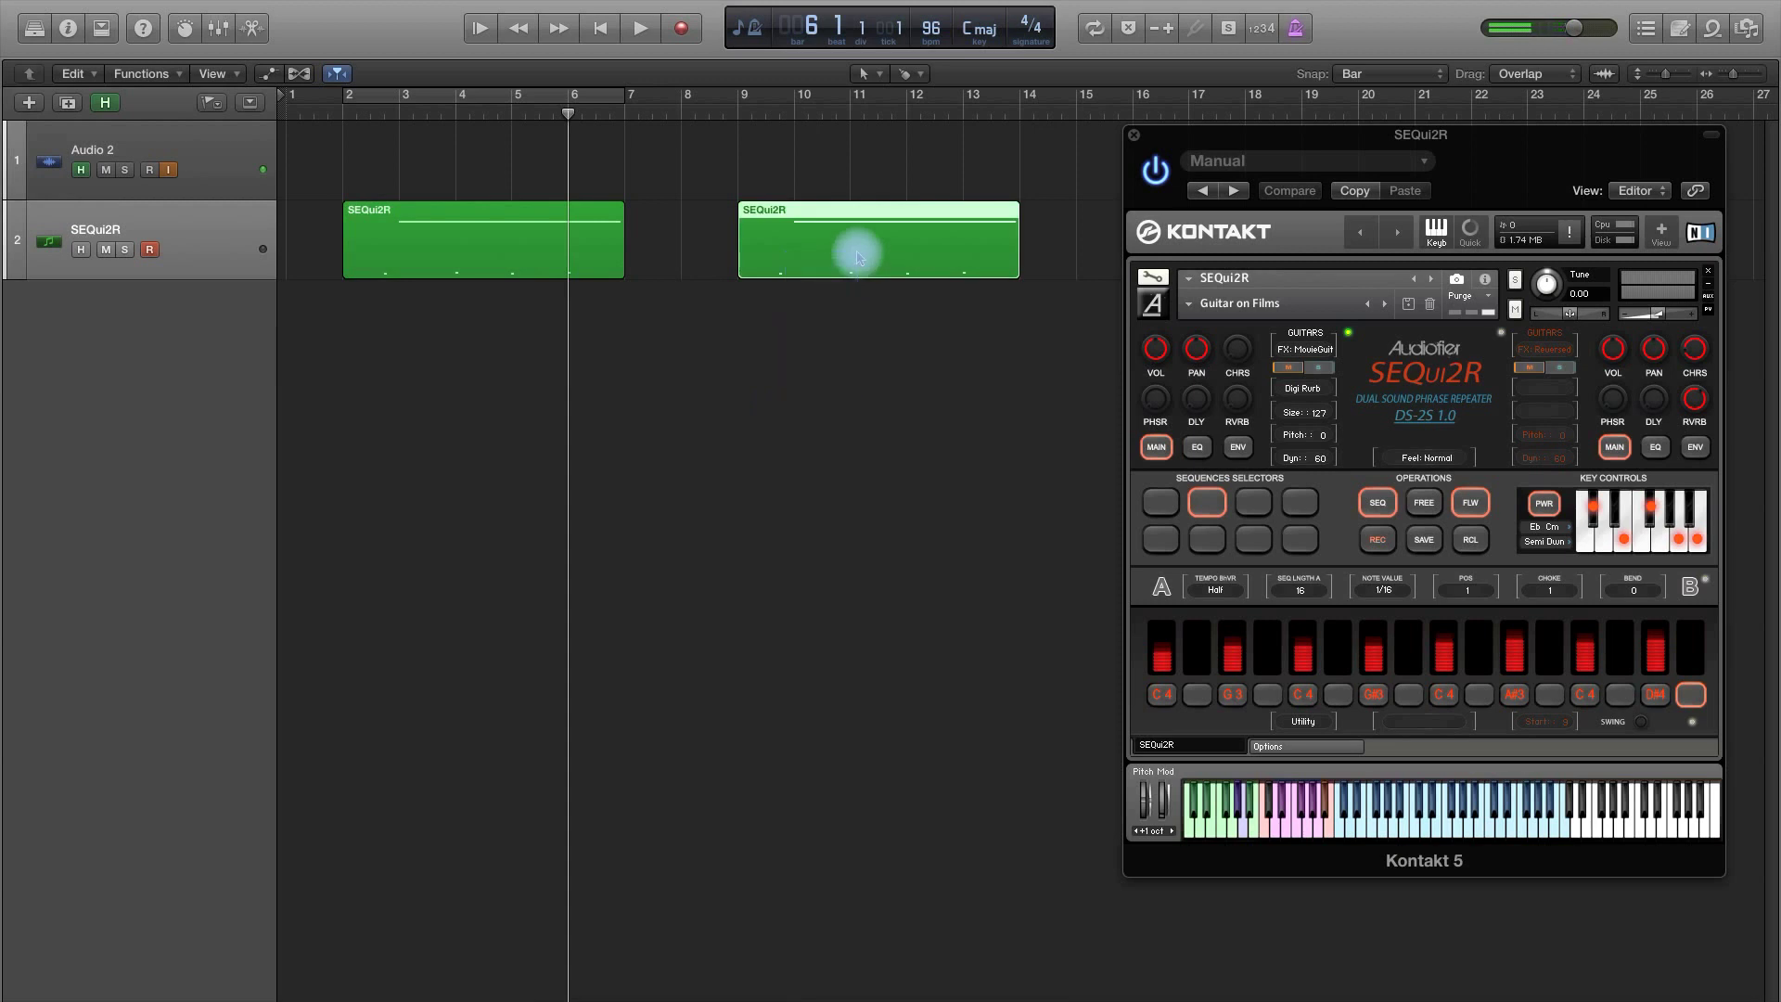
key("Delete")
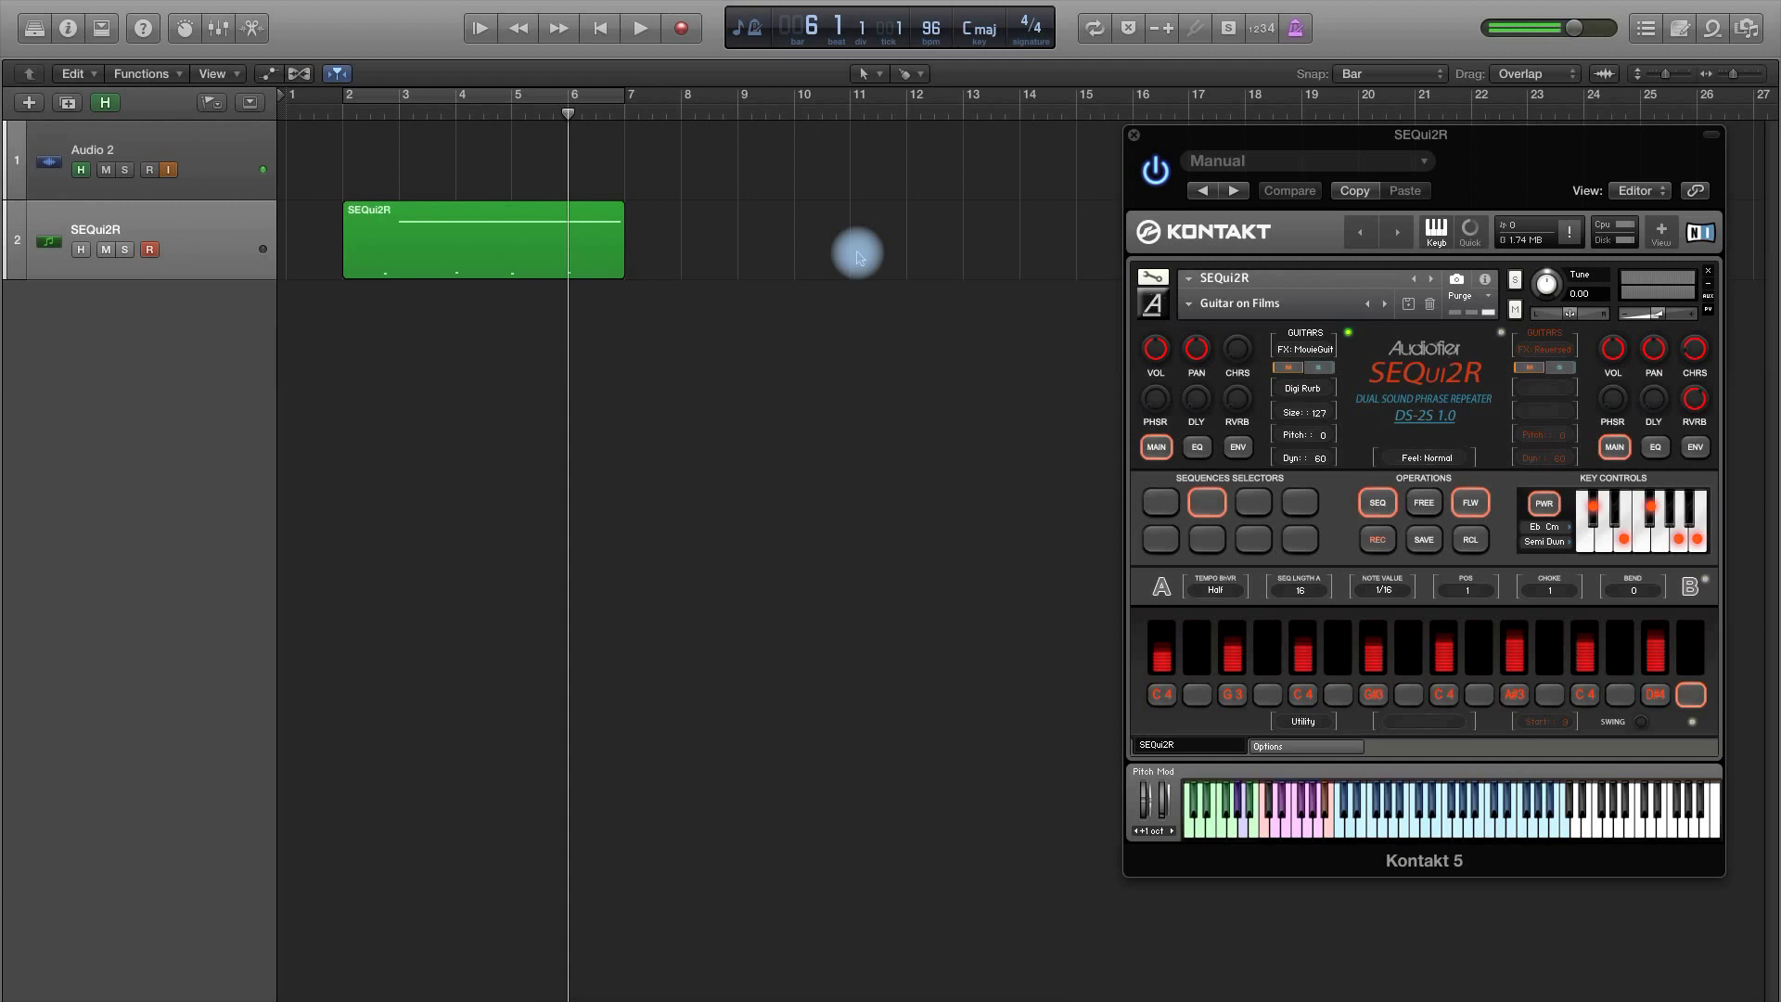
Zoom out the timeline and move the playhead to bar 9 with nothing selected.
key("super+Left")
key("super+Left")
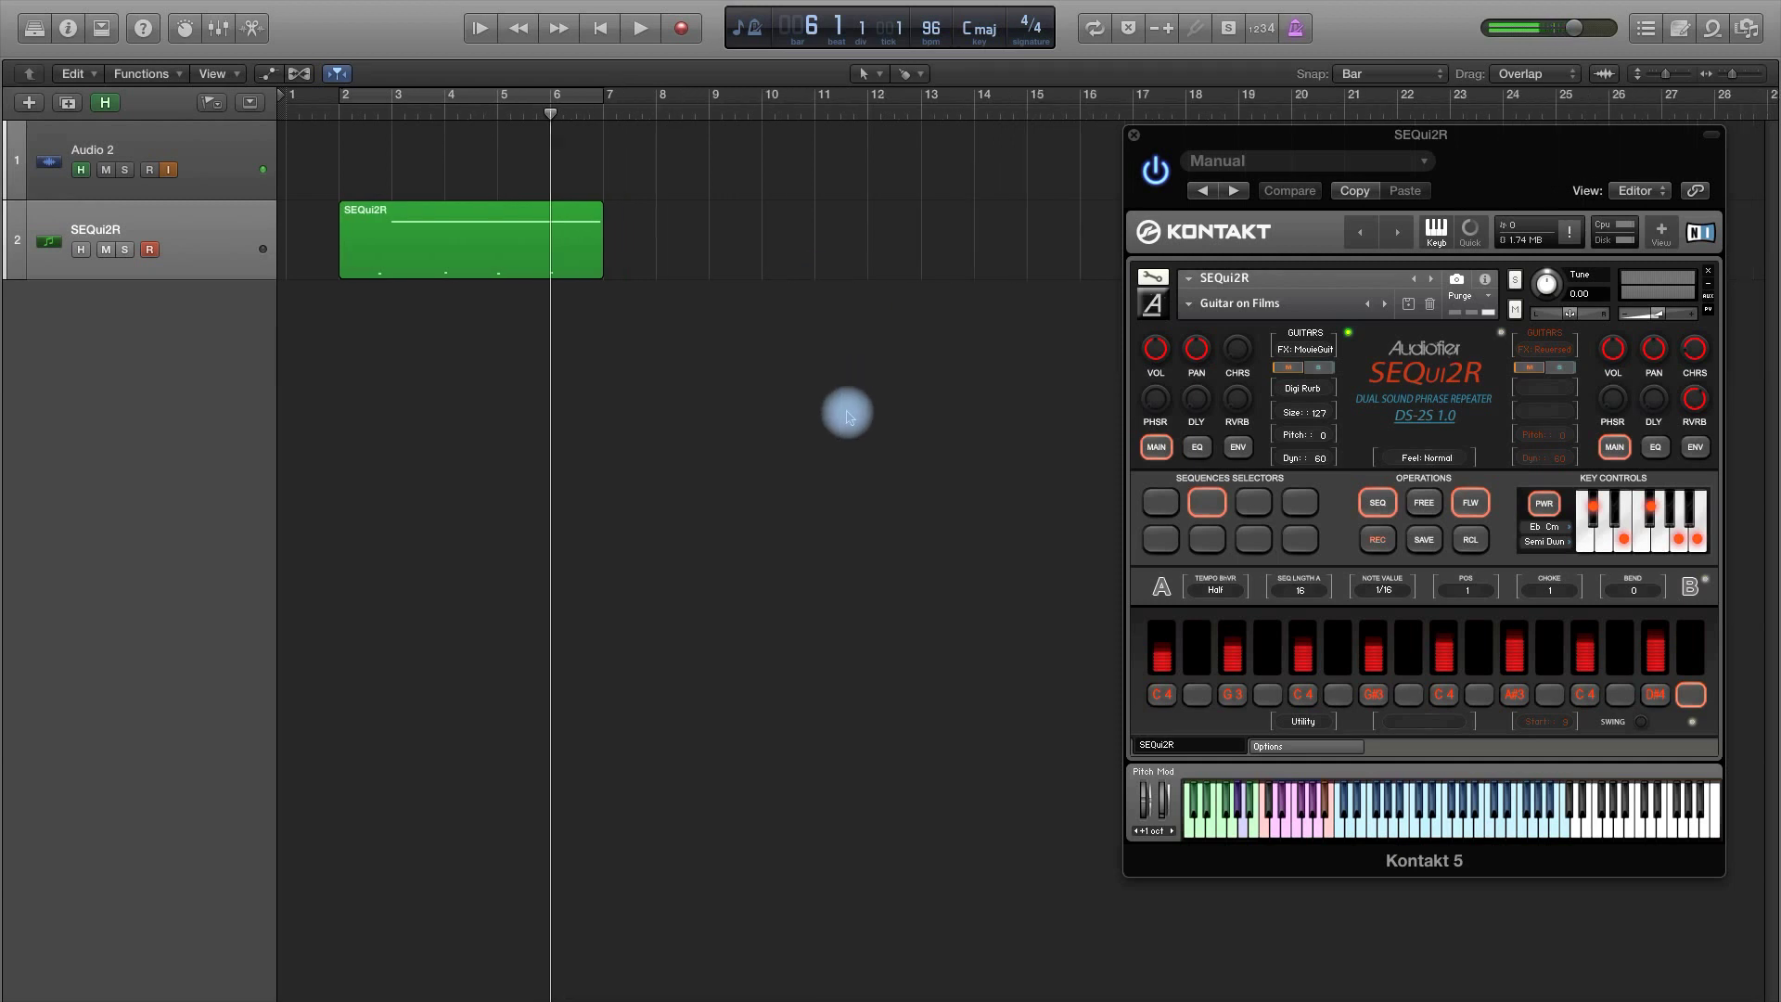
left_click(468, 251)
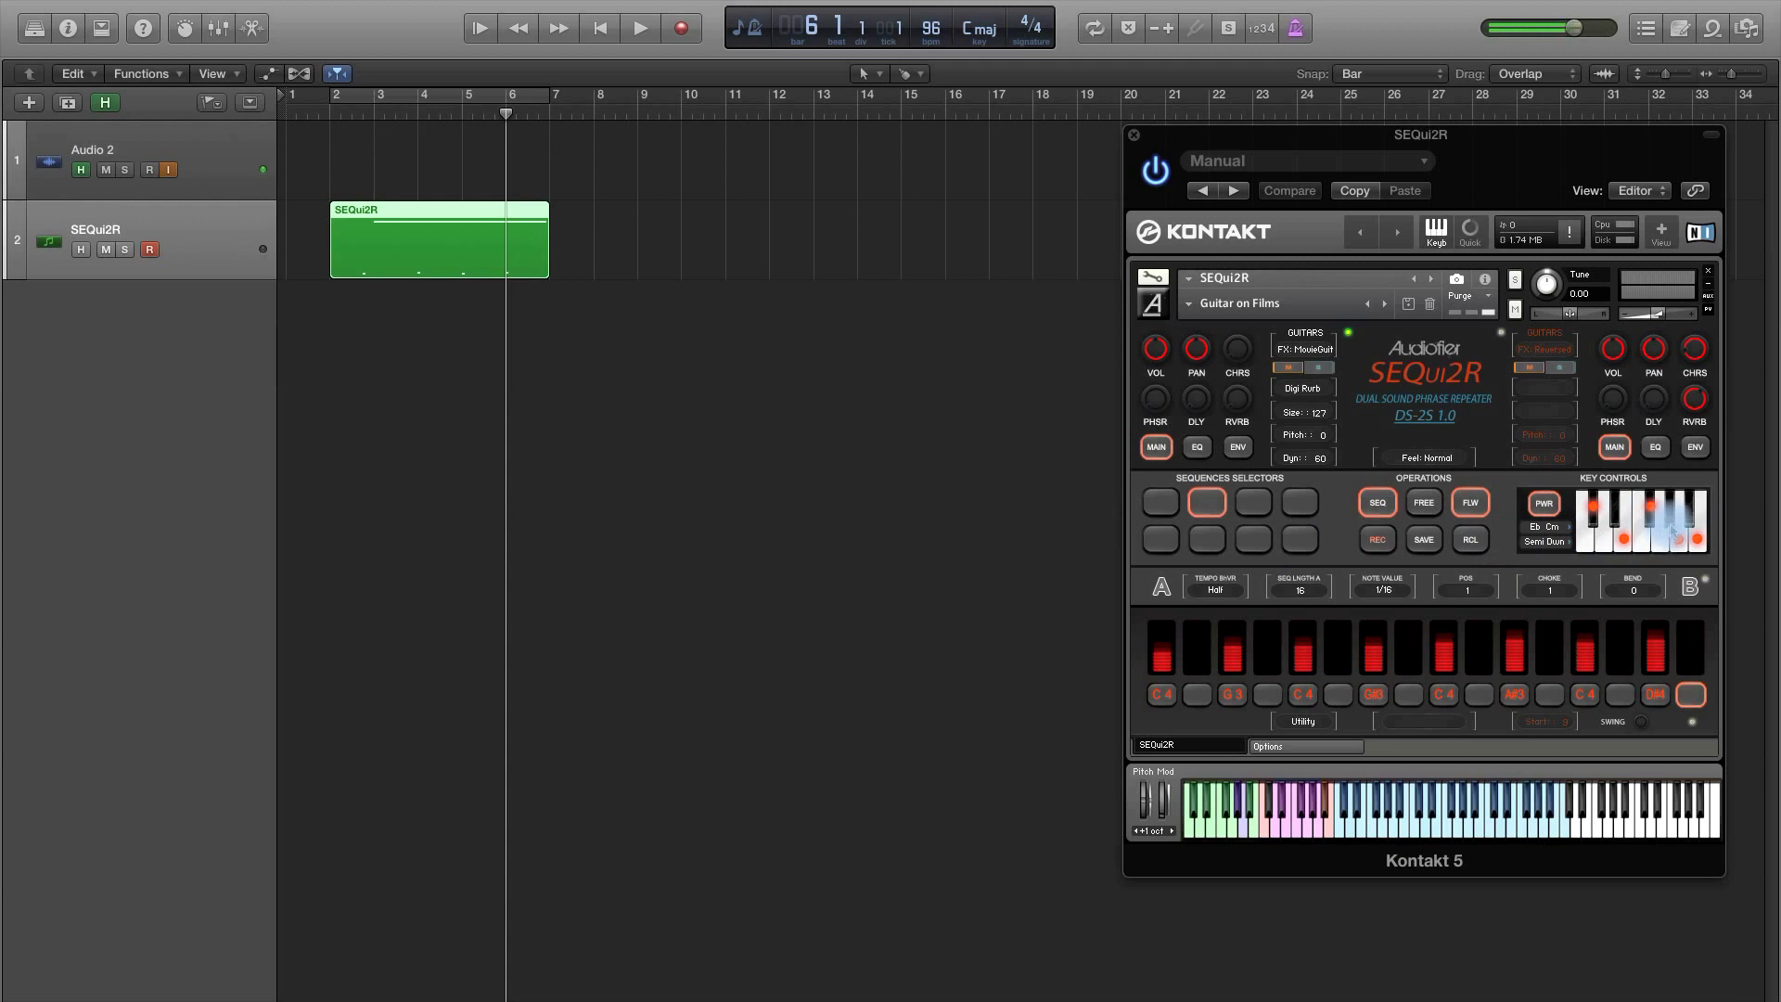
left_click(640, 111)
left_click(710, 370)
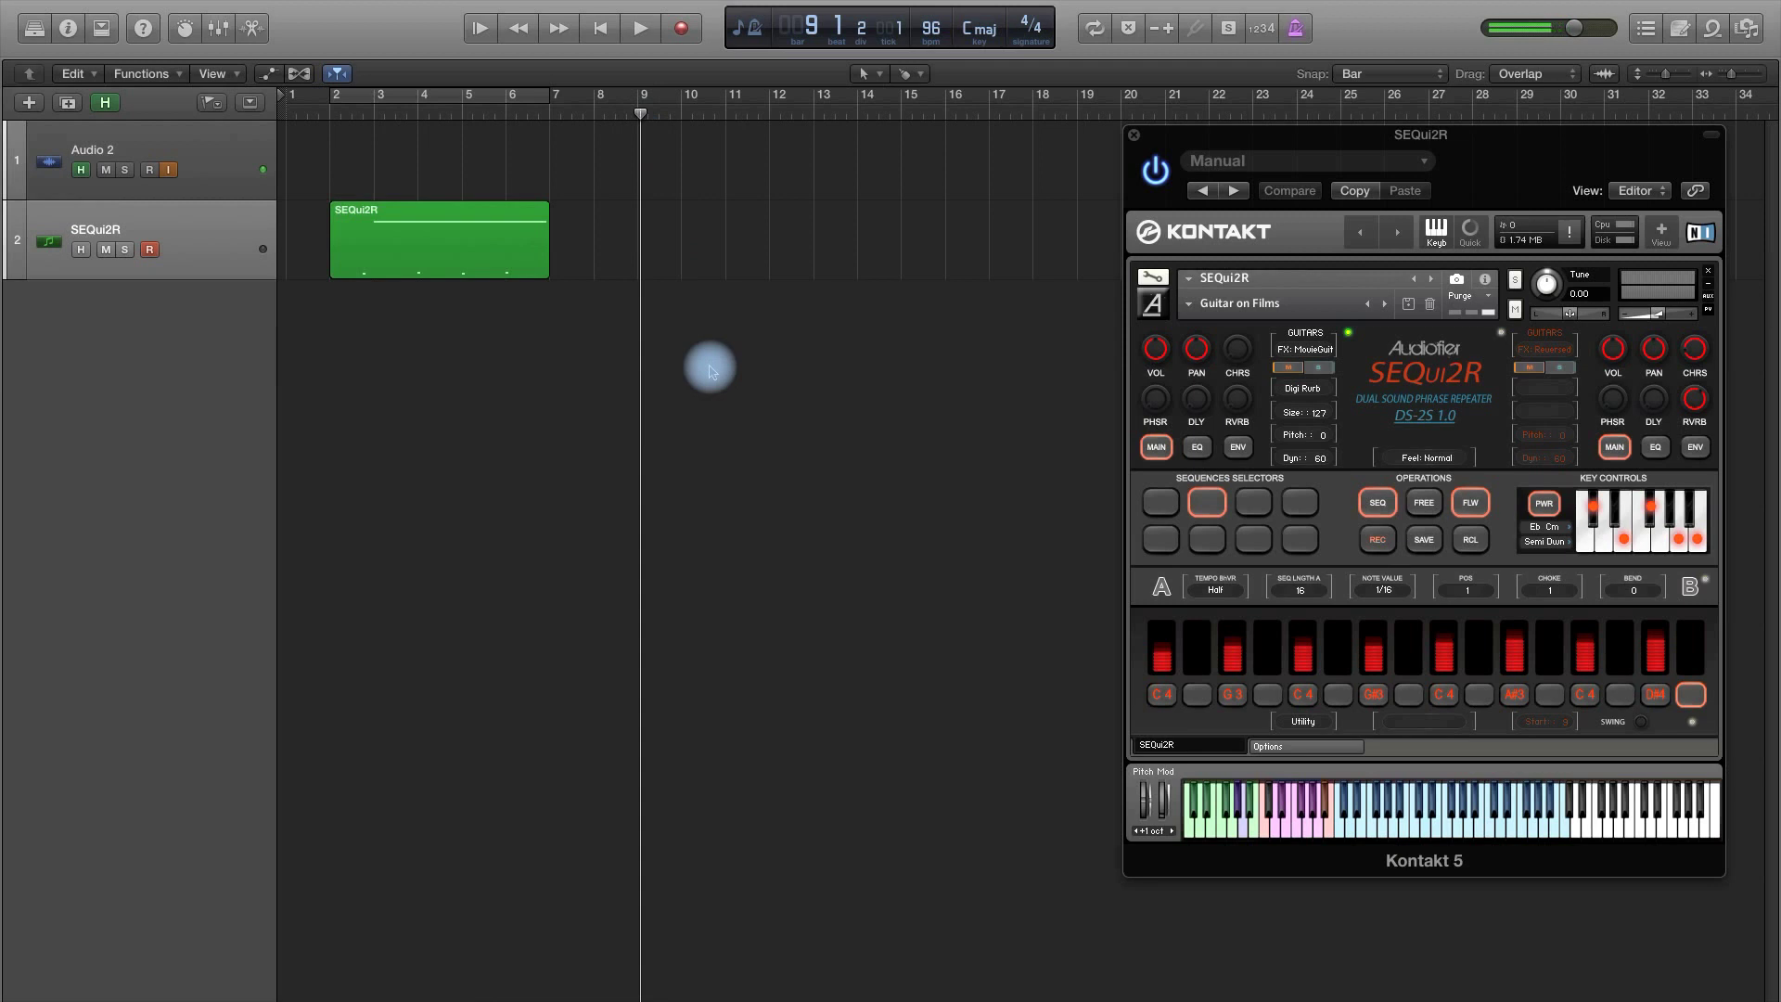
Cycle from bar 7 and record the second SEQui2R phrase, stopping at bar 12.
left_click(736, 104)
key("Return")
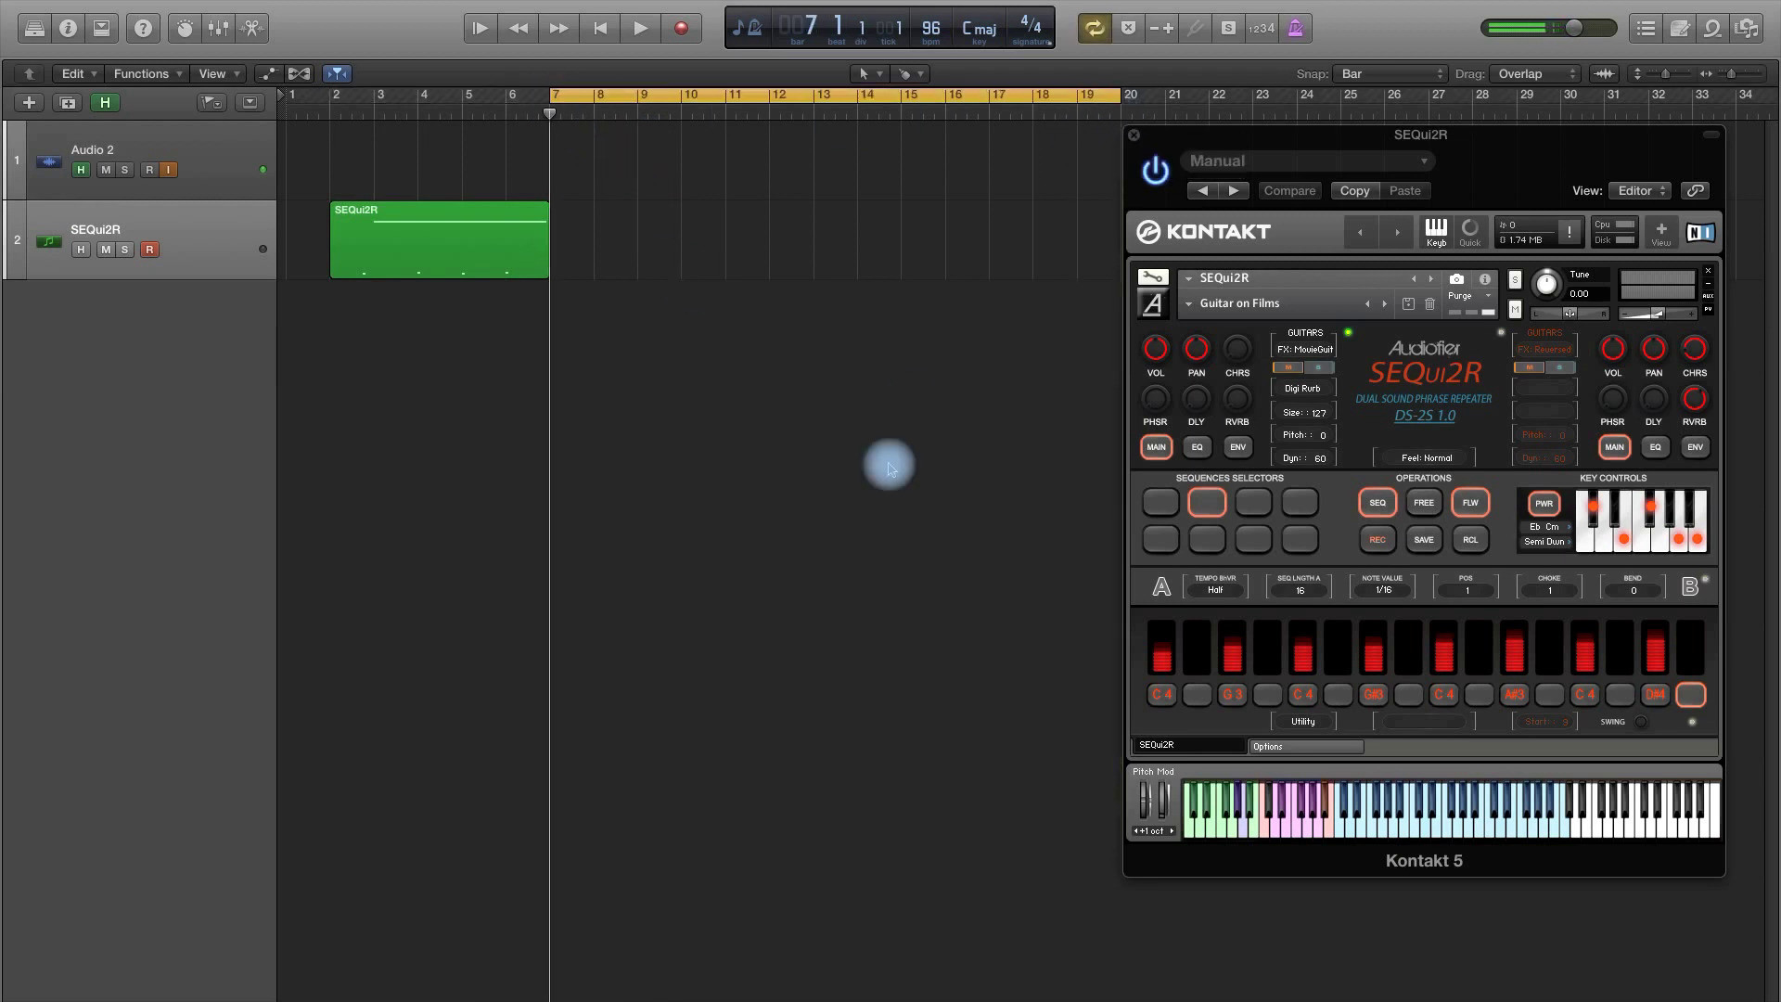
key("space")
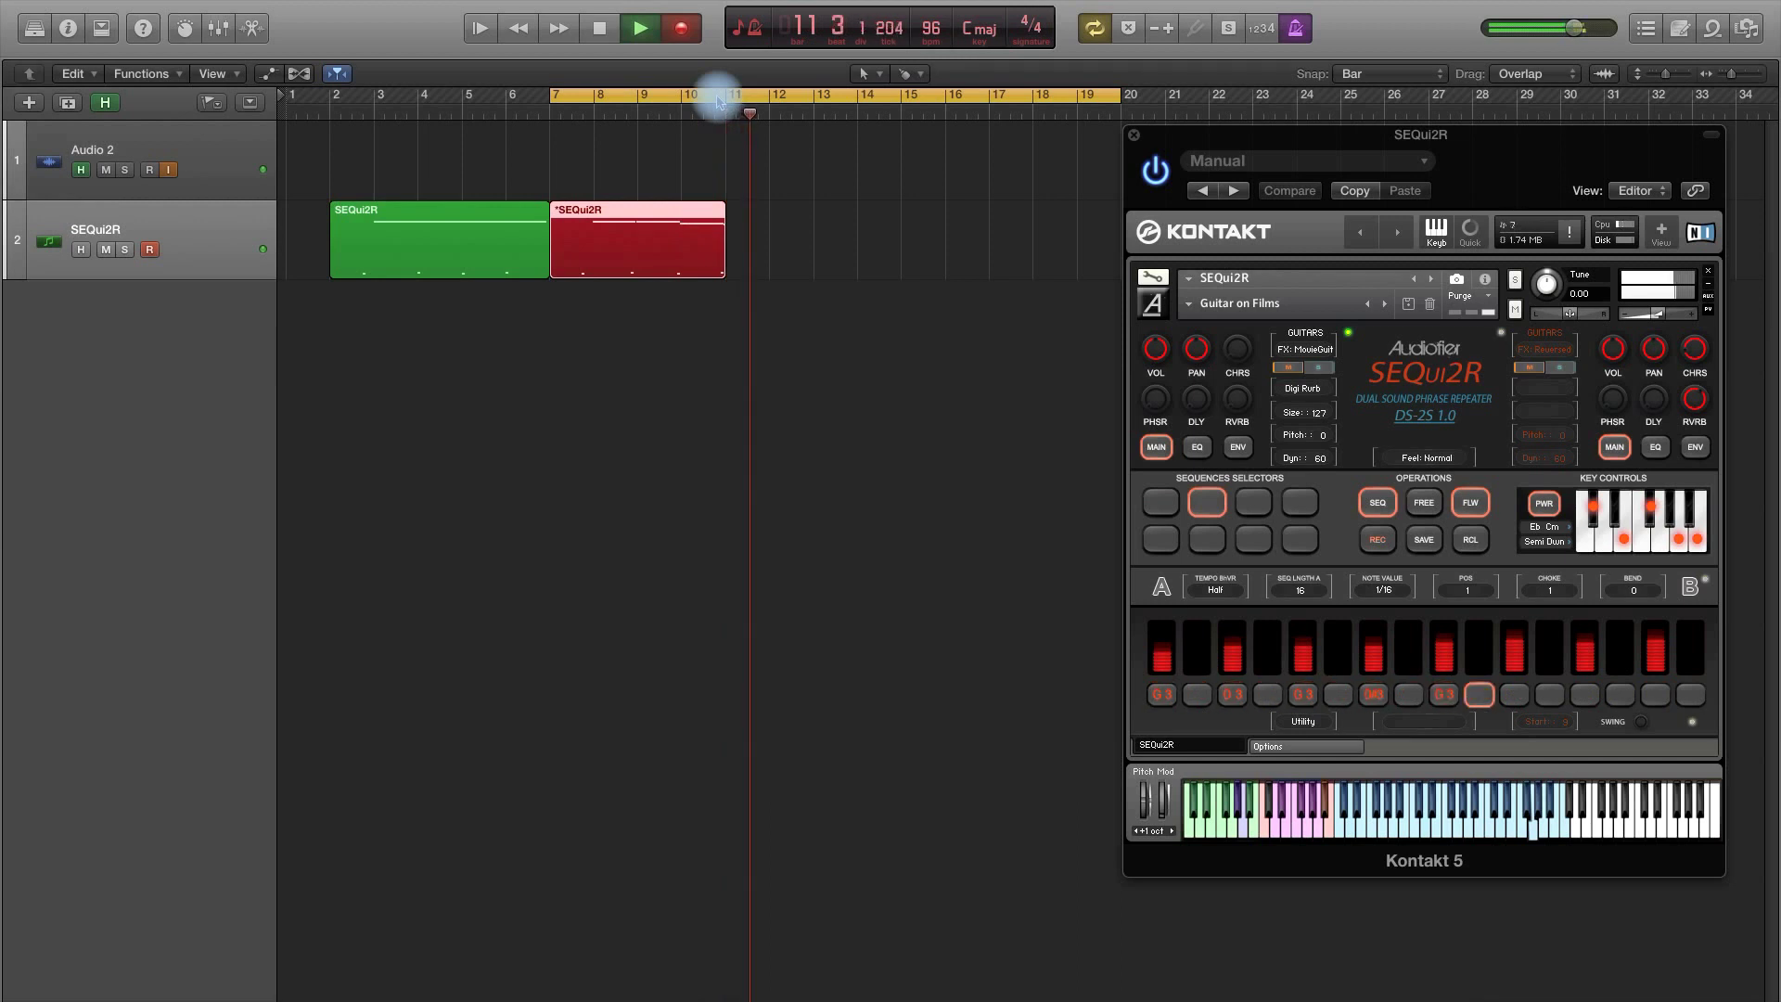
key("space")
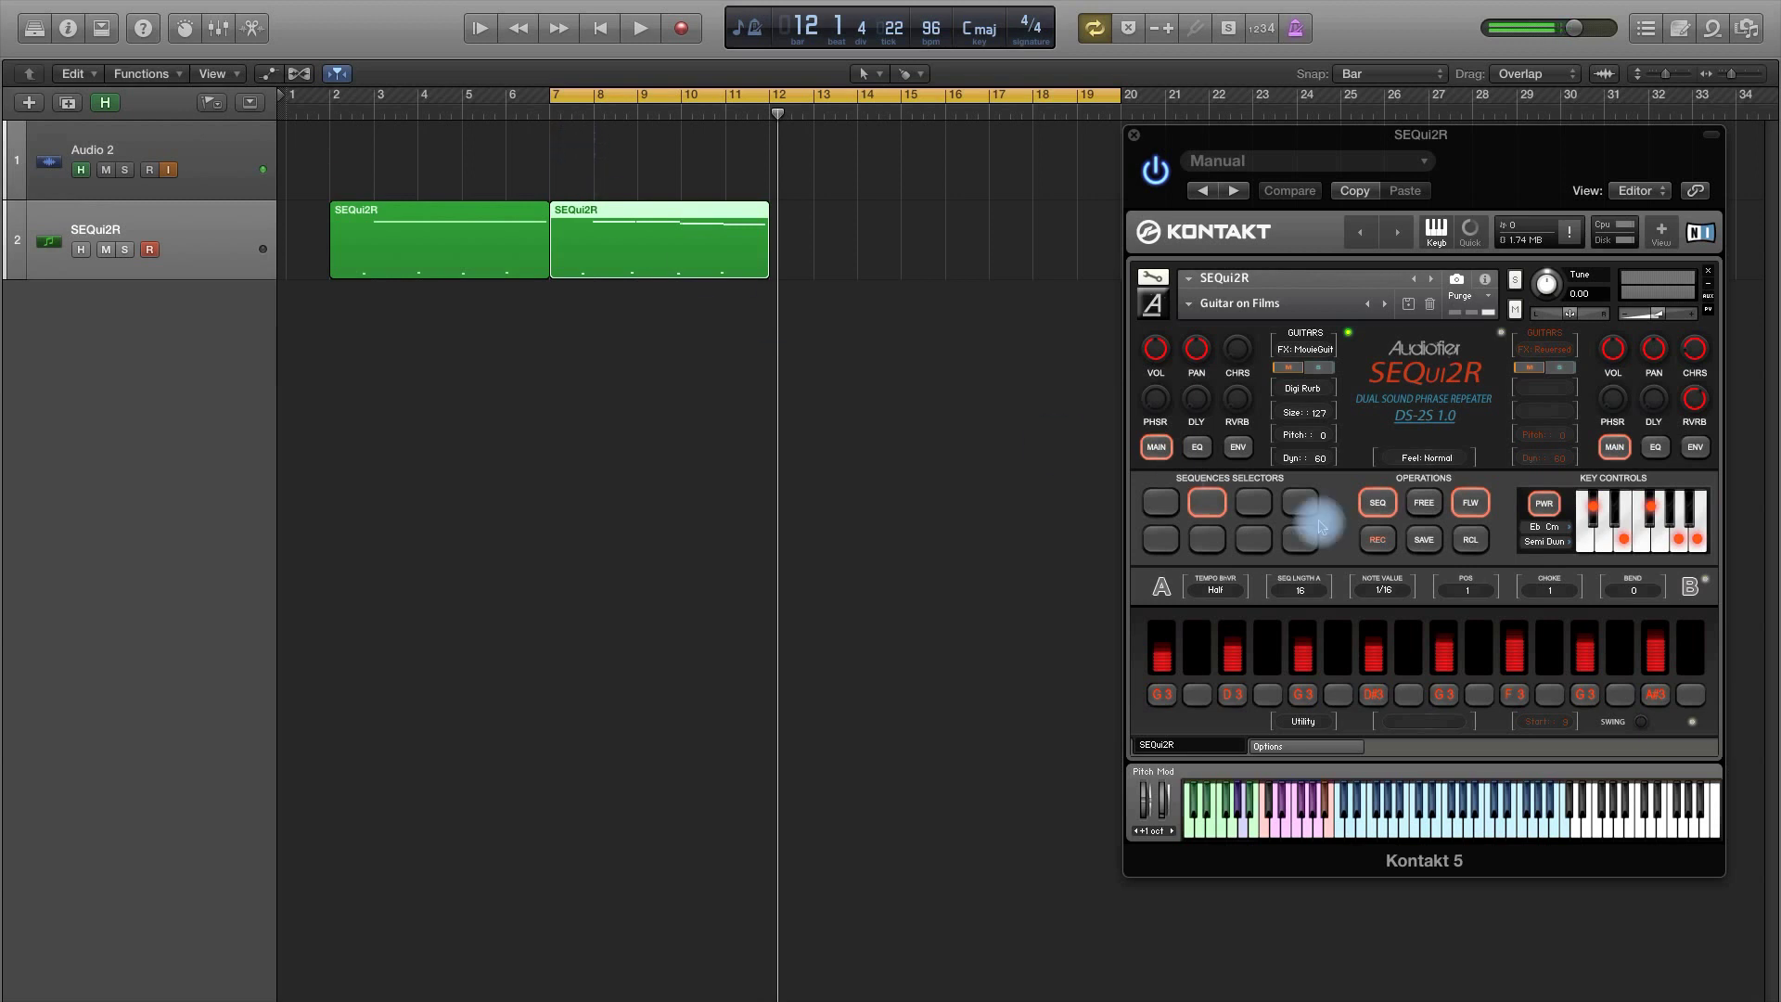
left_click(1546, 542)
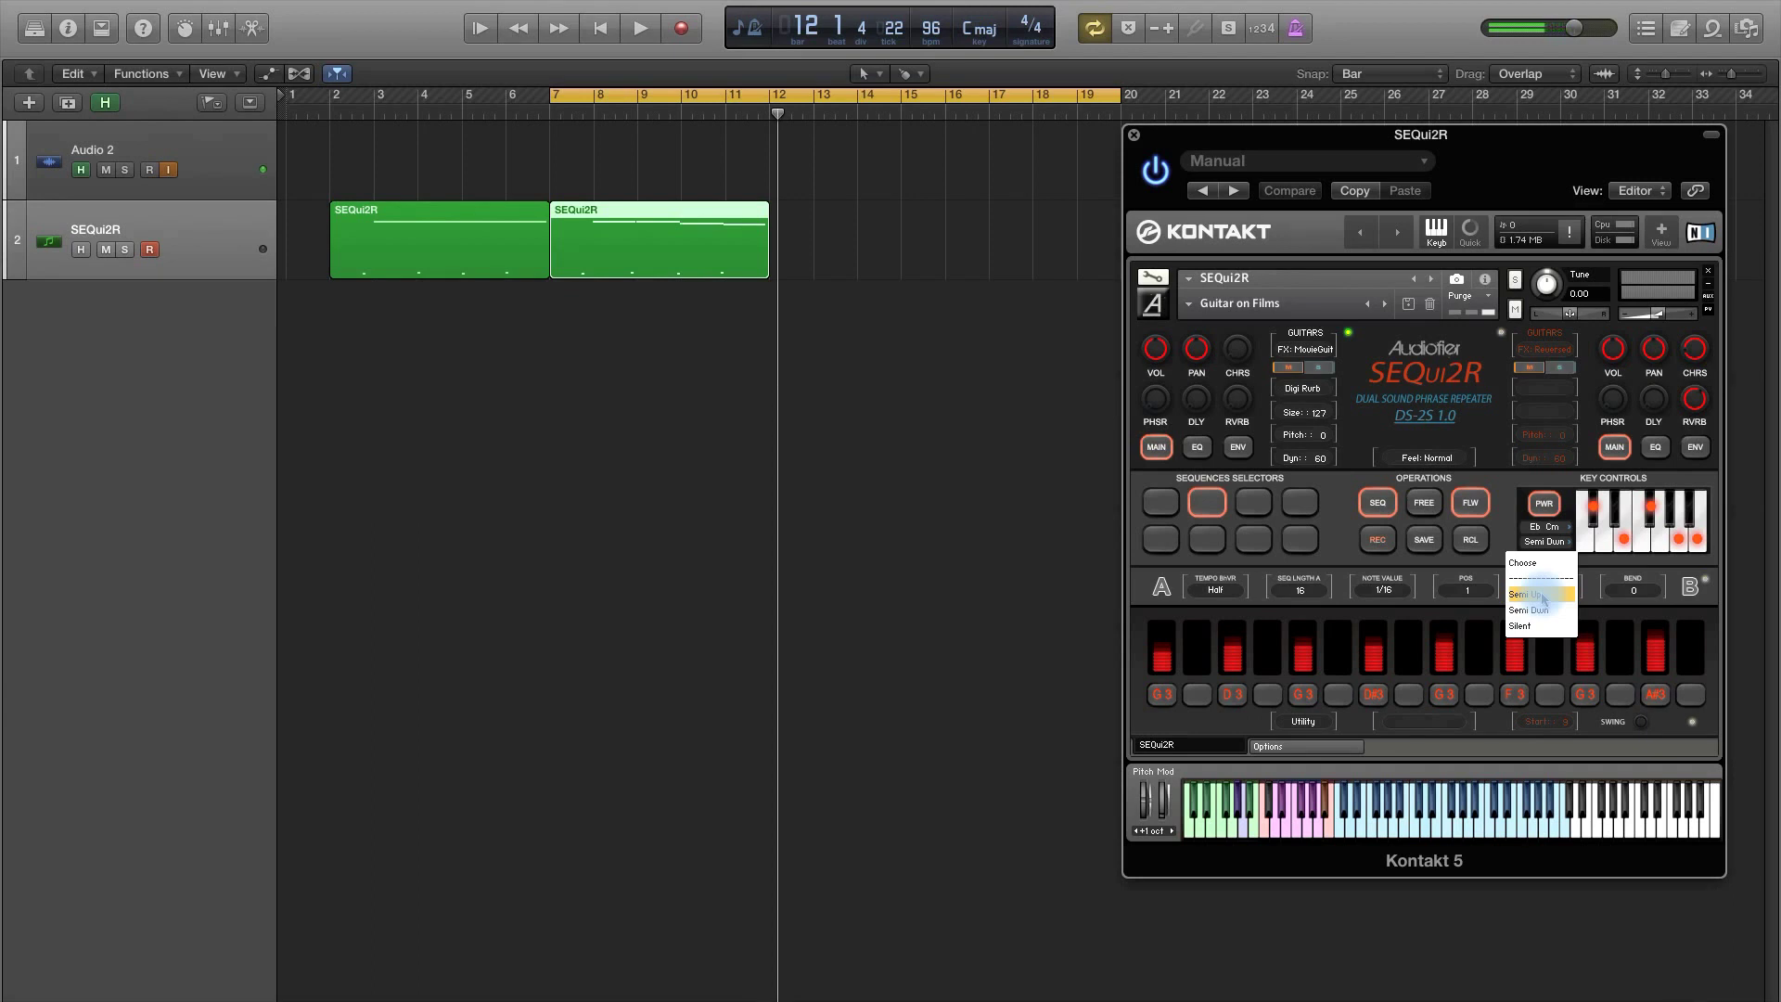
Switch SEQui2R's key control to Semi Up, then loop and play the new region's bars 7–12.
left_click(1543, 597)
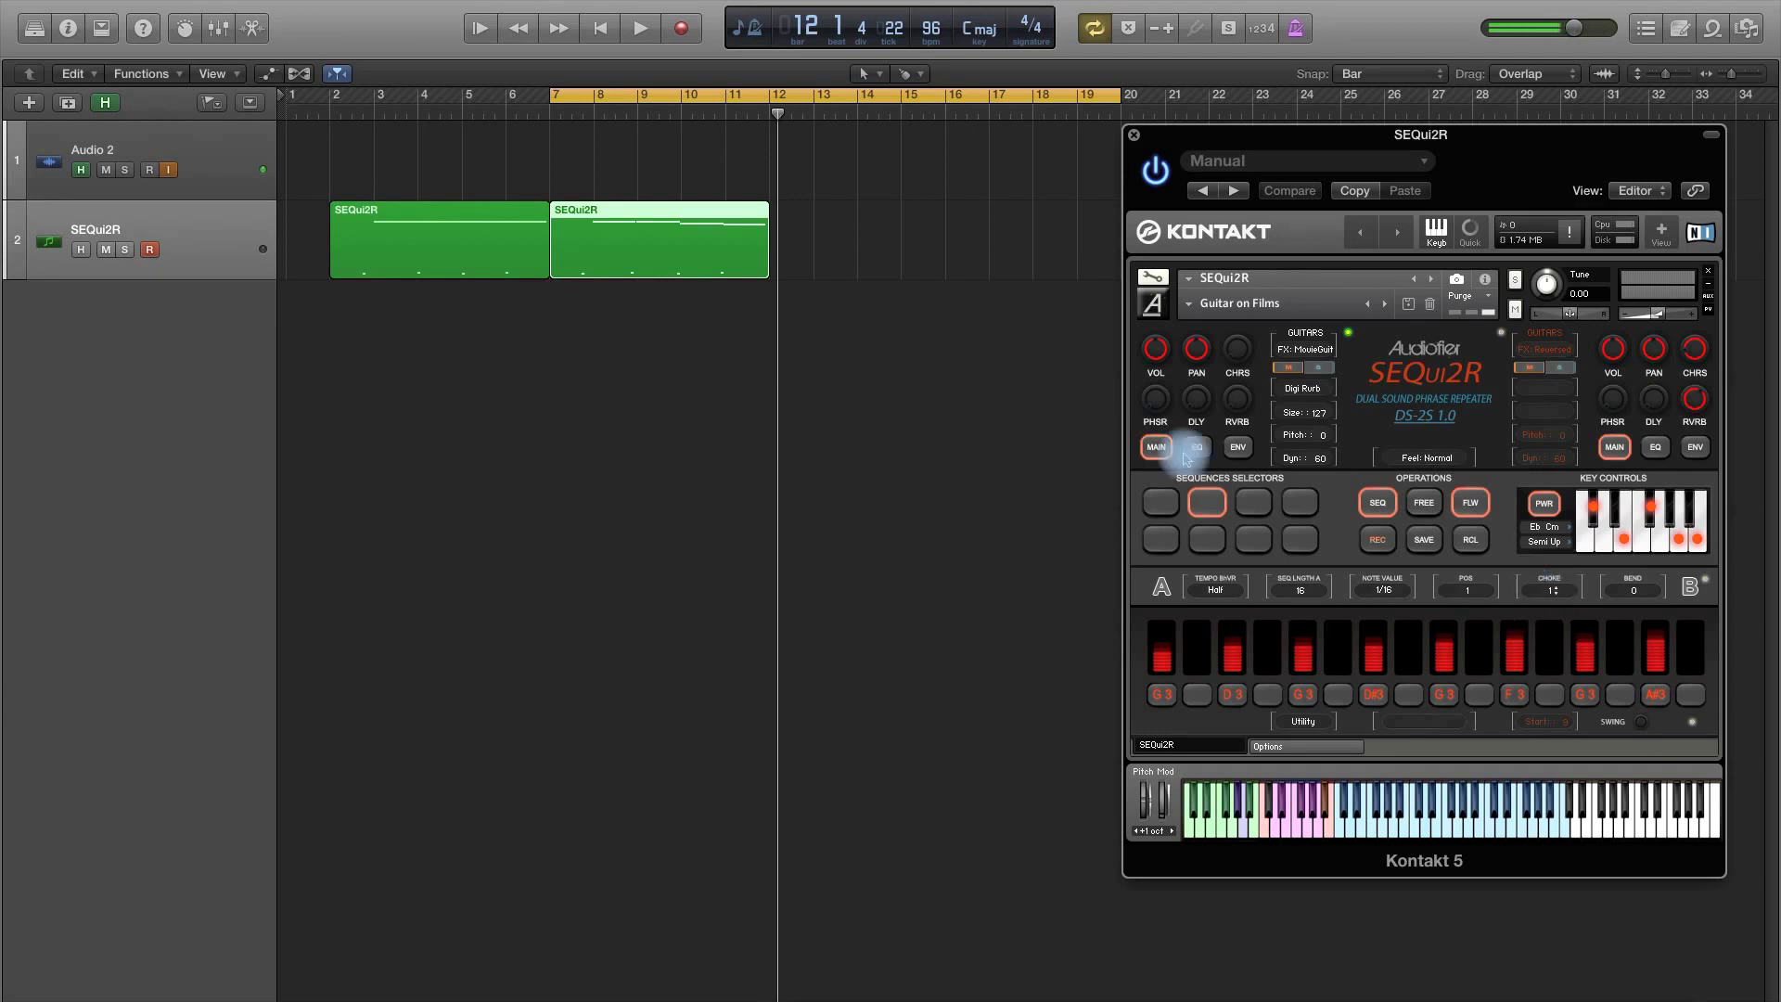
key("super+u")
key("space")
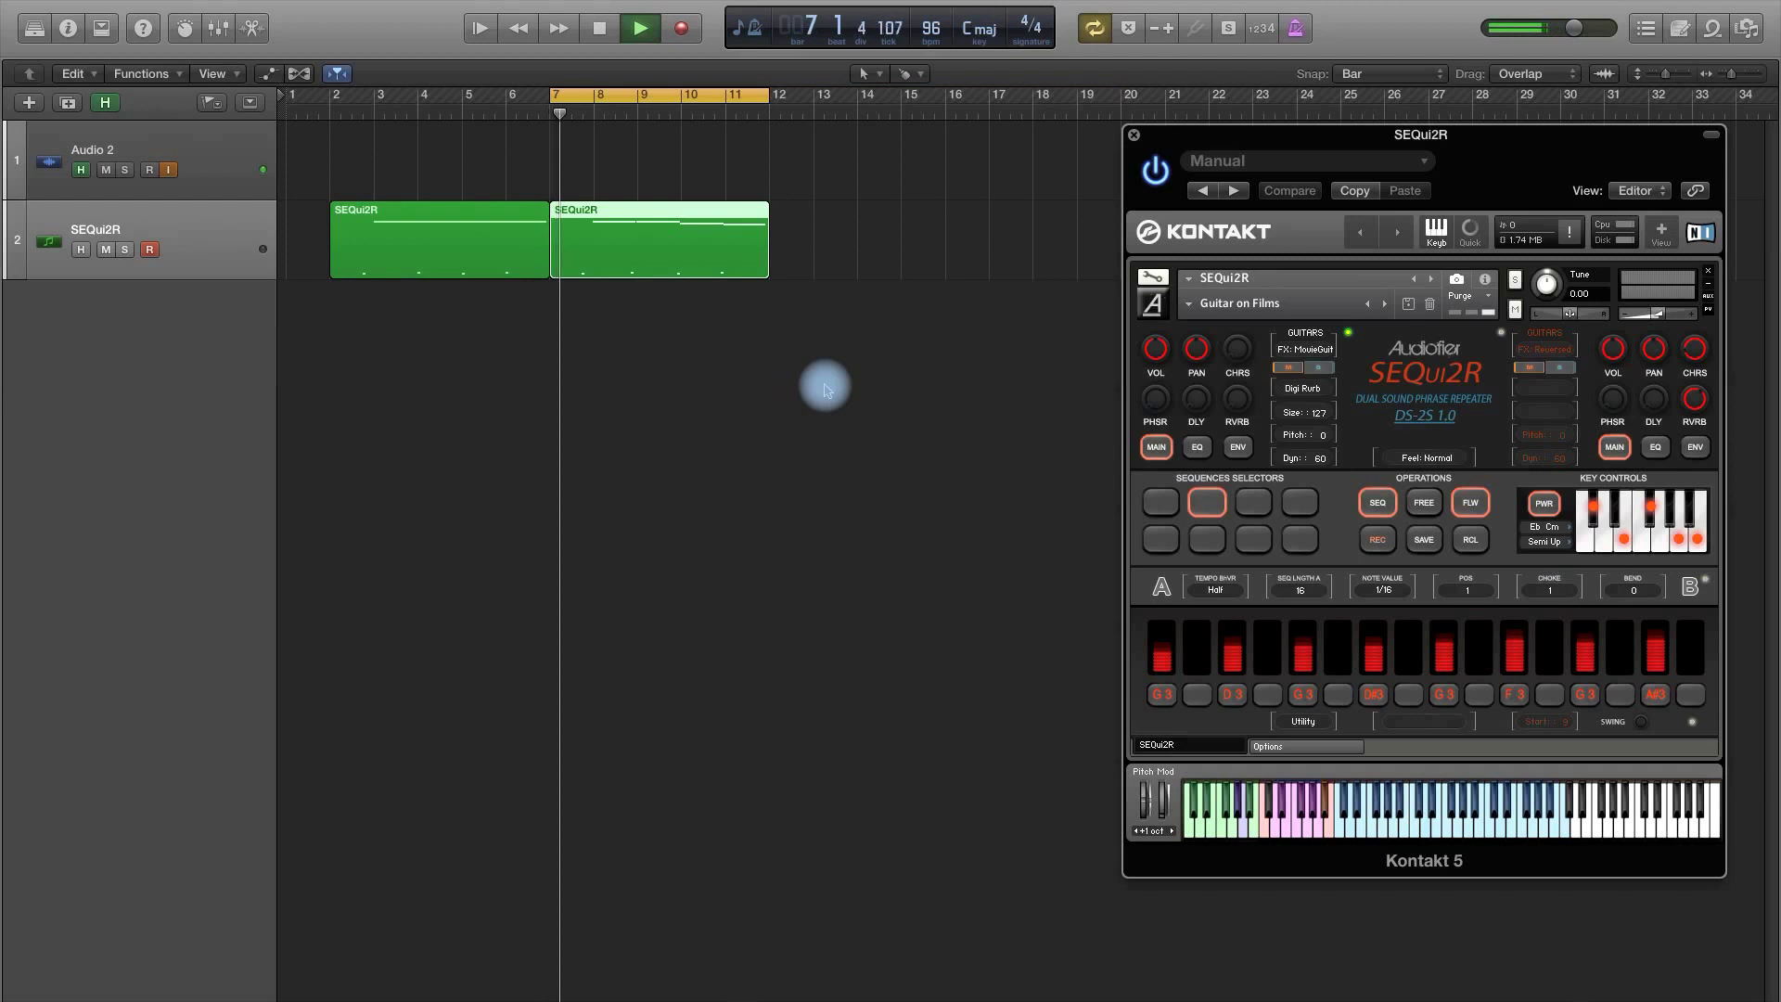
Set the second SEQui2R region's quantize to 1/4 Note, then stop playback.
left_click(67, 28)
left_click(112, 132)
left_click(123, 130)
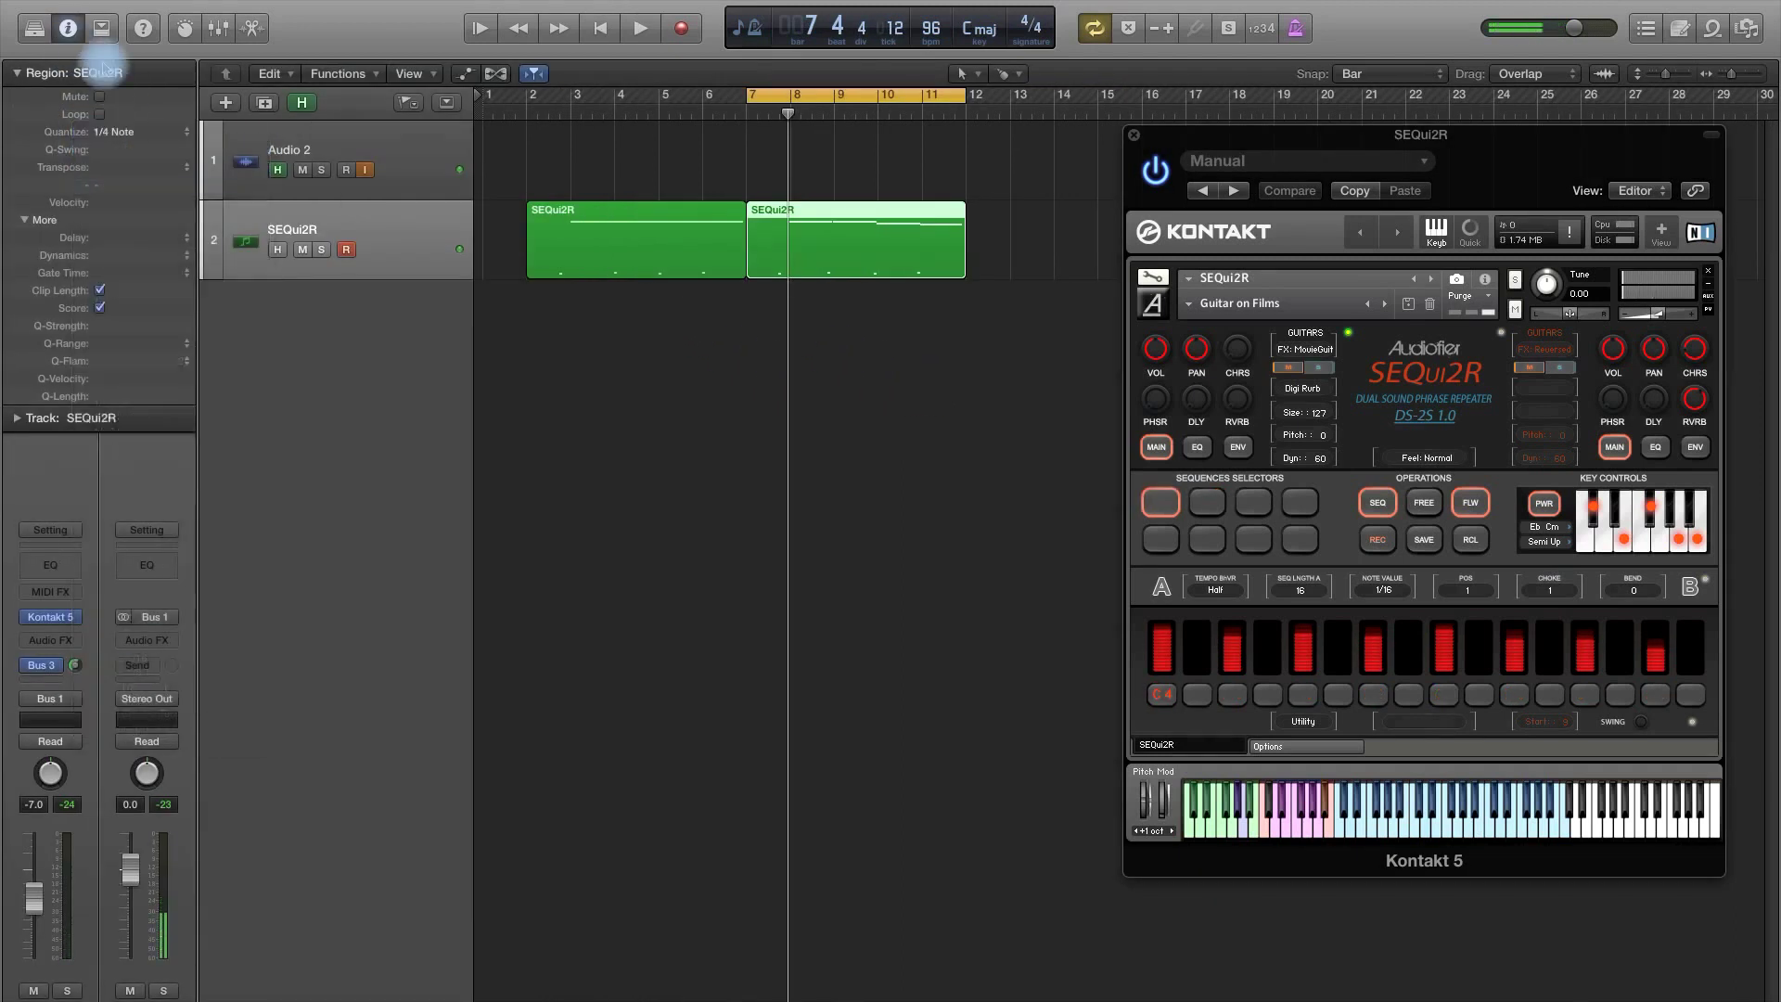
left_click(67, 28)
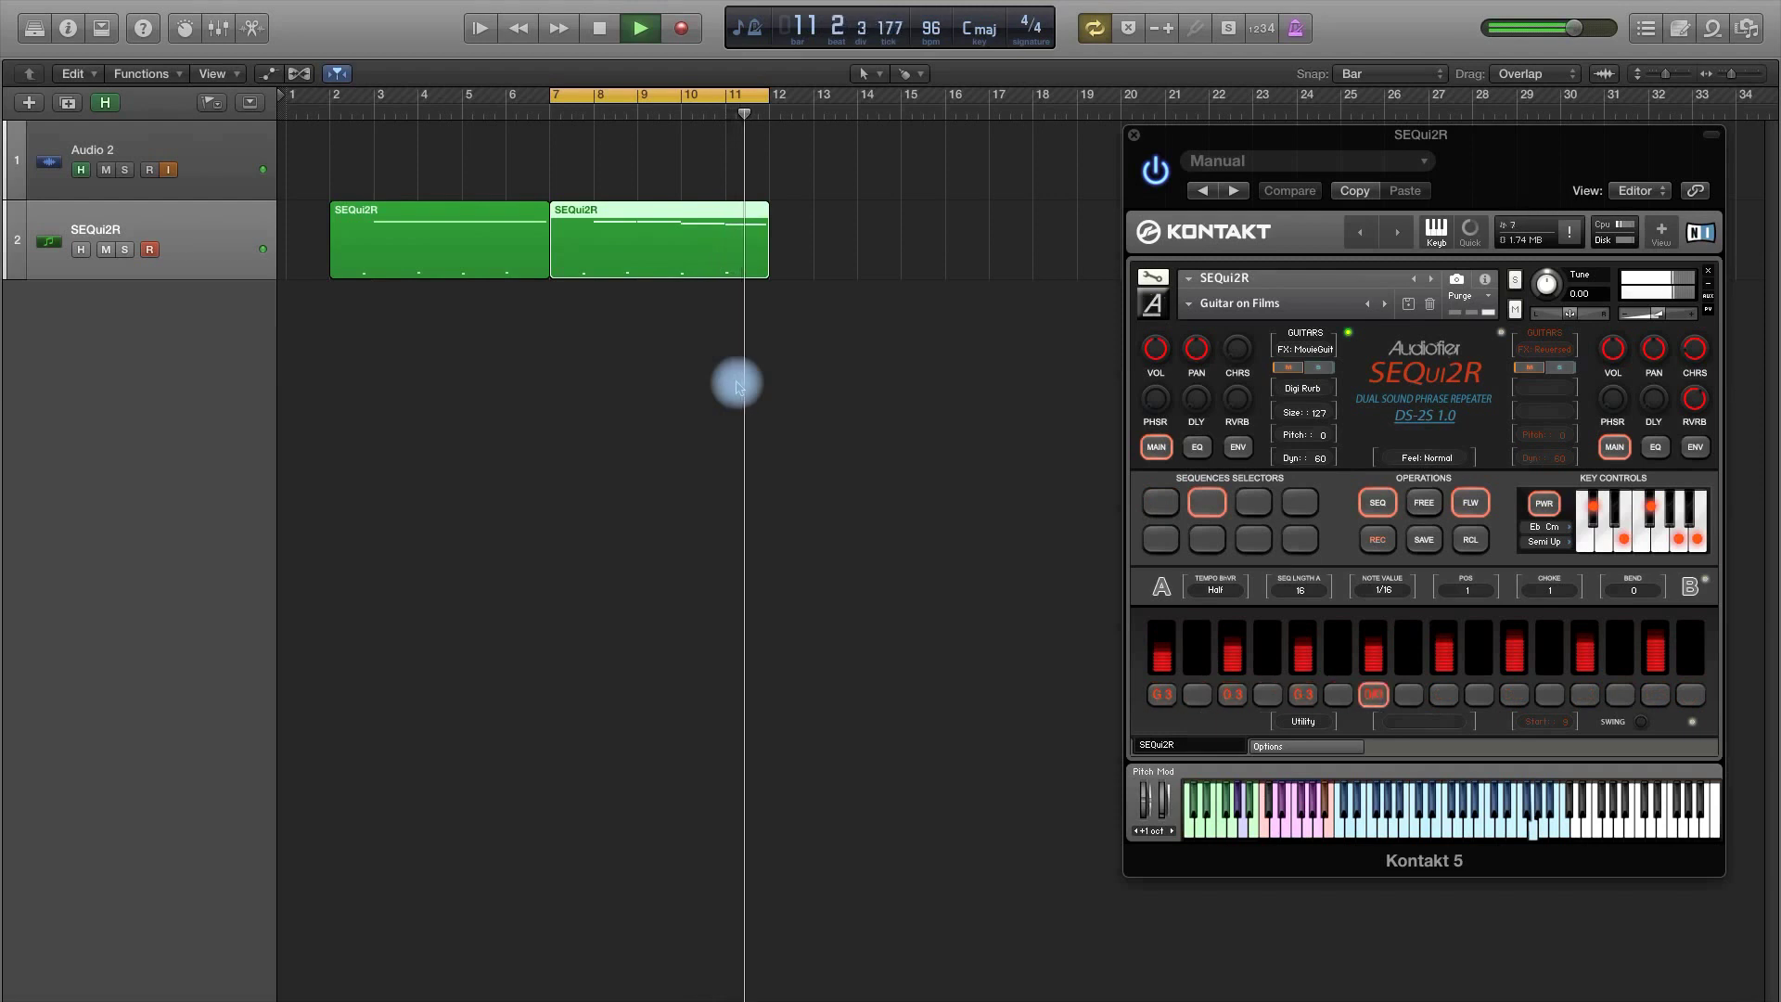
key("space")
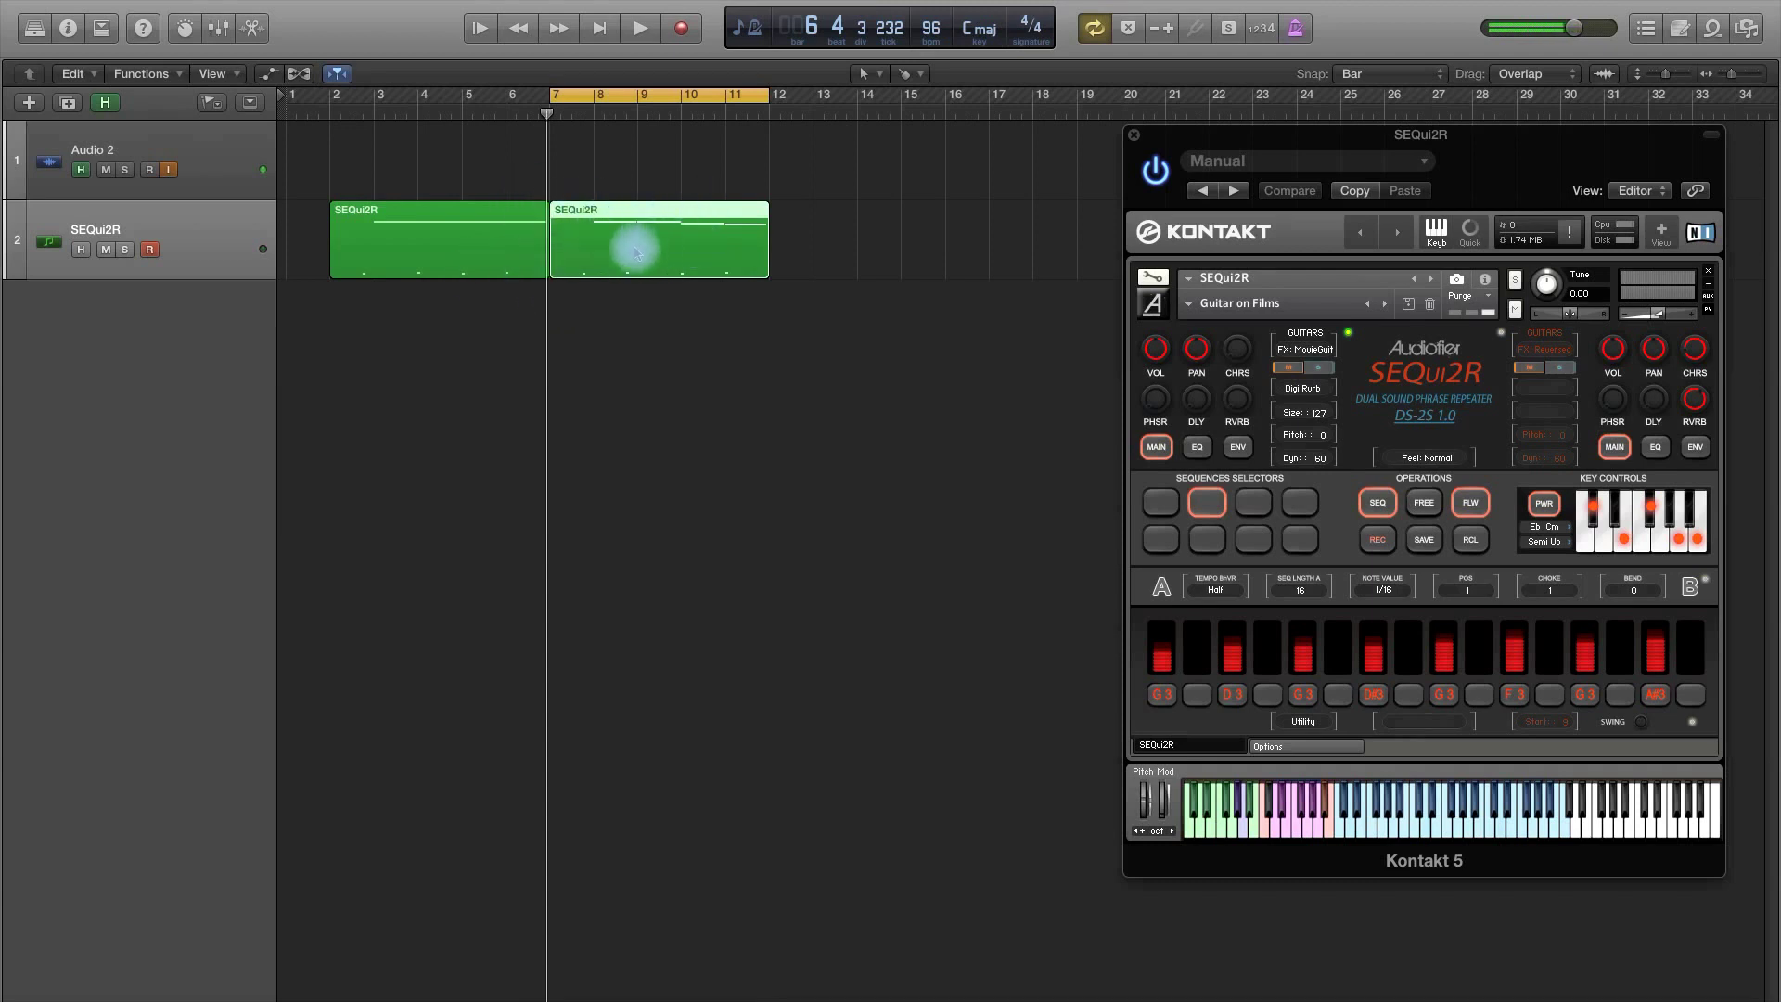
Move the second region to bar 6, extend the first over it, and open it in the Piano Roll.
left_click_drag(635, 250, 598, 237)
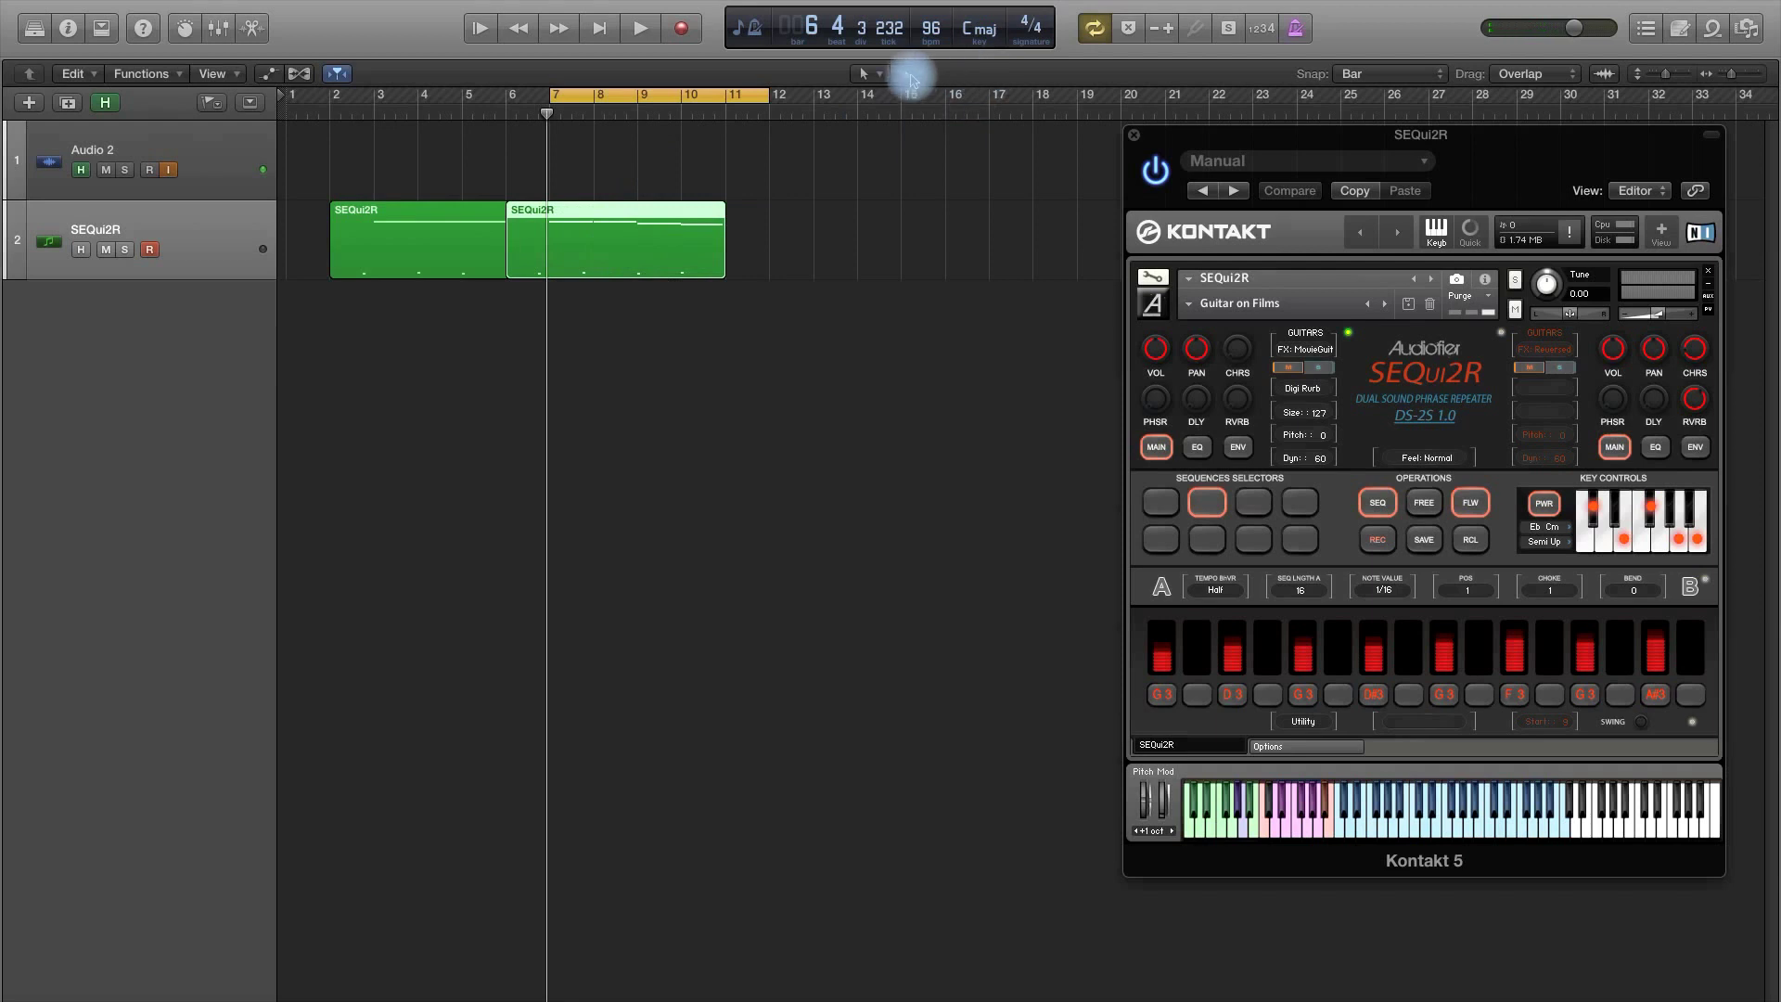
left_click(905, 74)
left_click(910, 71)
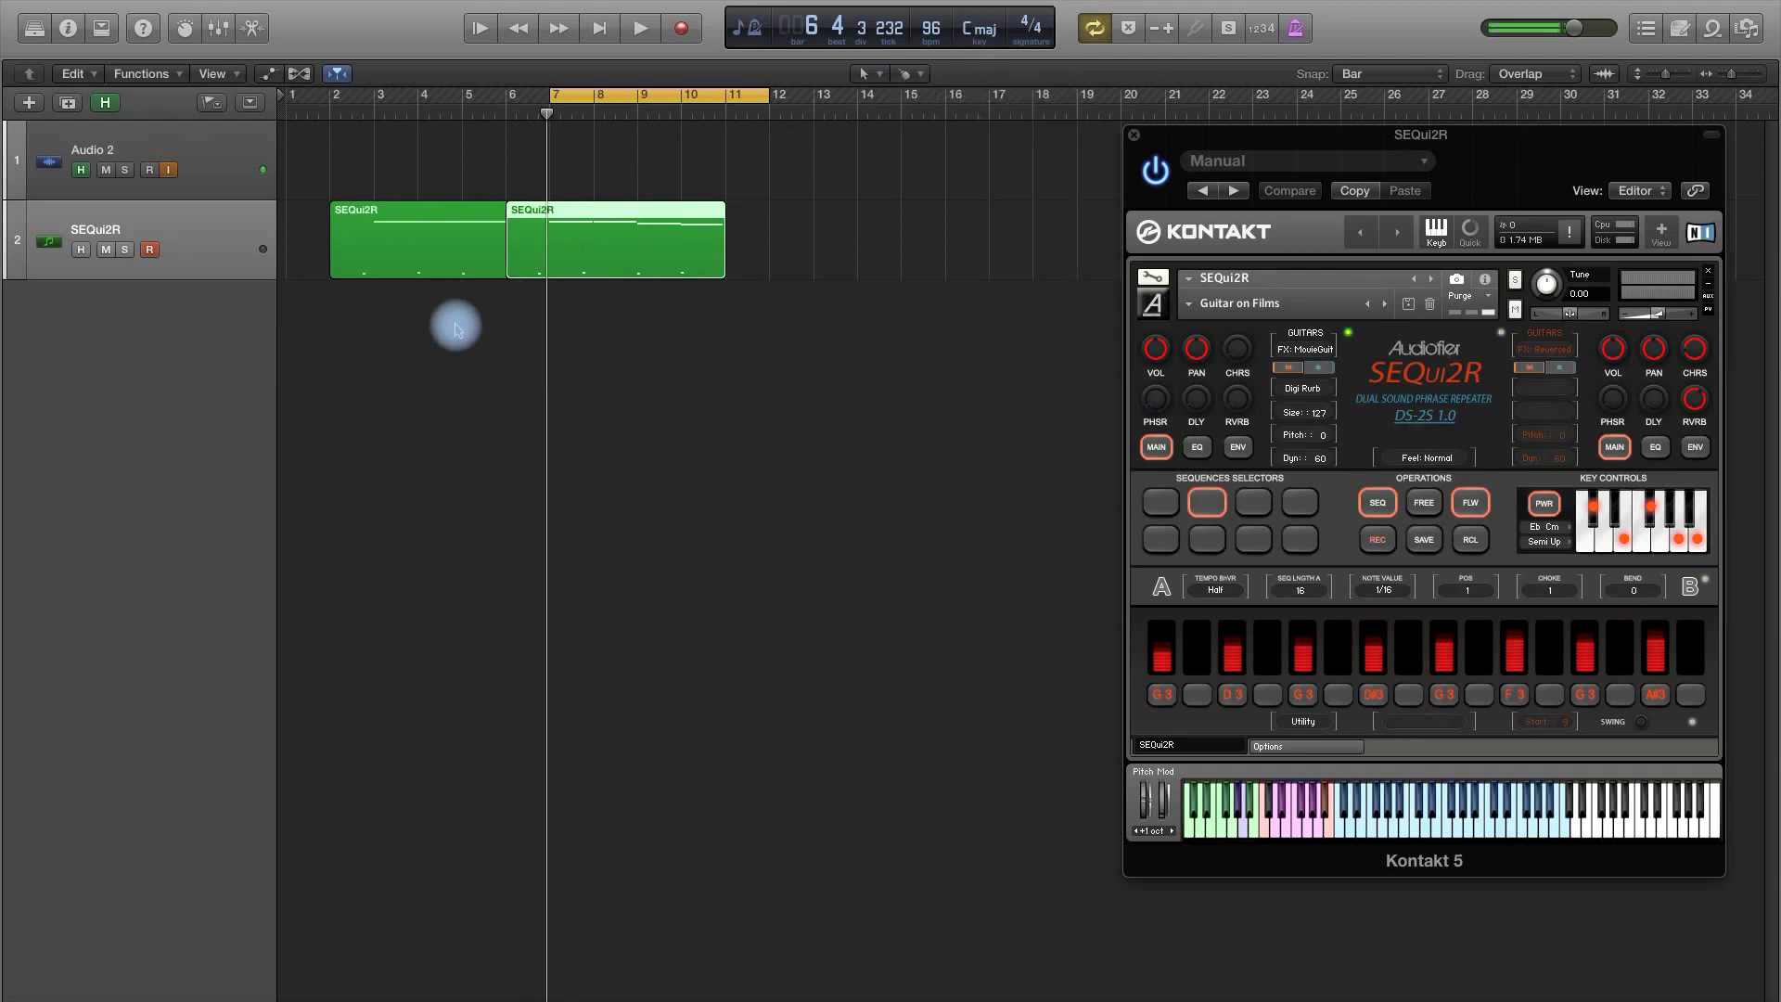
left_click_drag(504, 255, 558, 257)
double_click(557, 257)
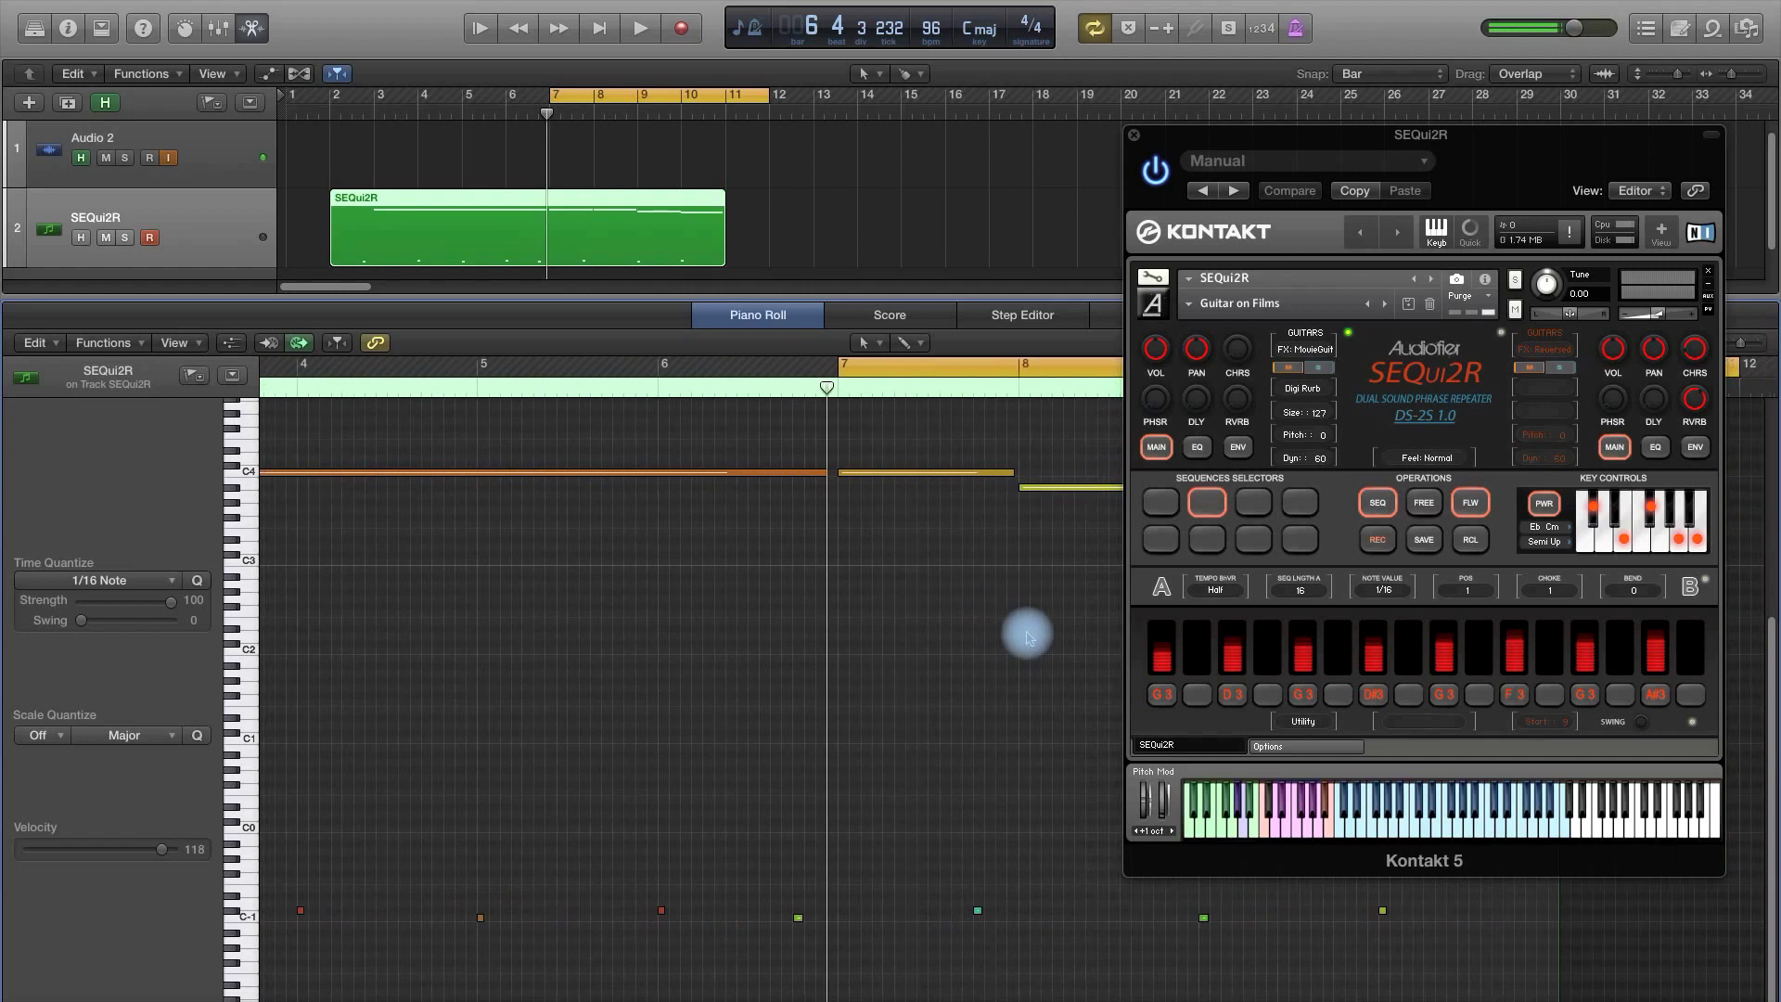
Draw a C-1 key-switch note near bar 6.3, then loop the region over bars 2–11 and play.
scroll(831, 878, "up", 2)
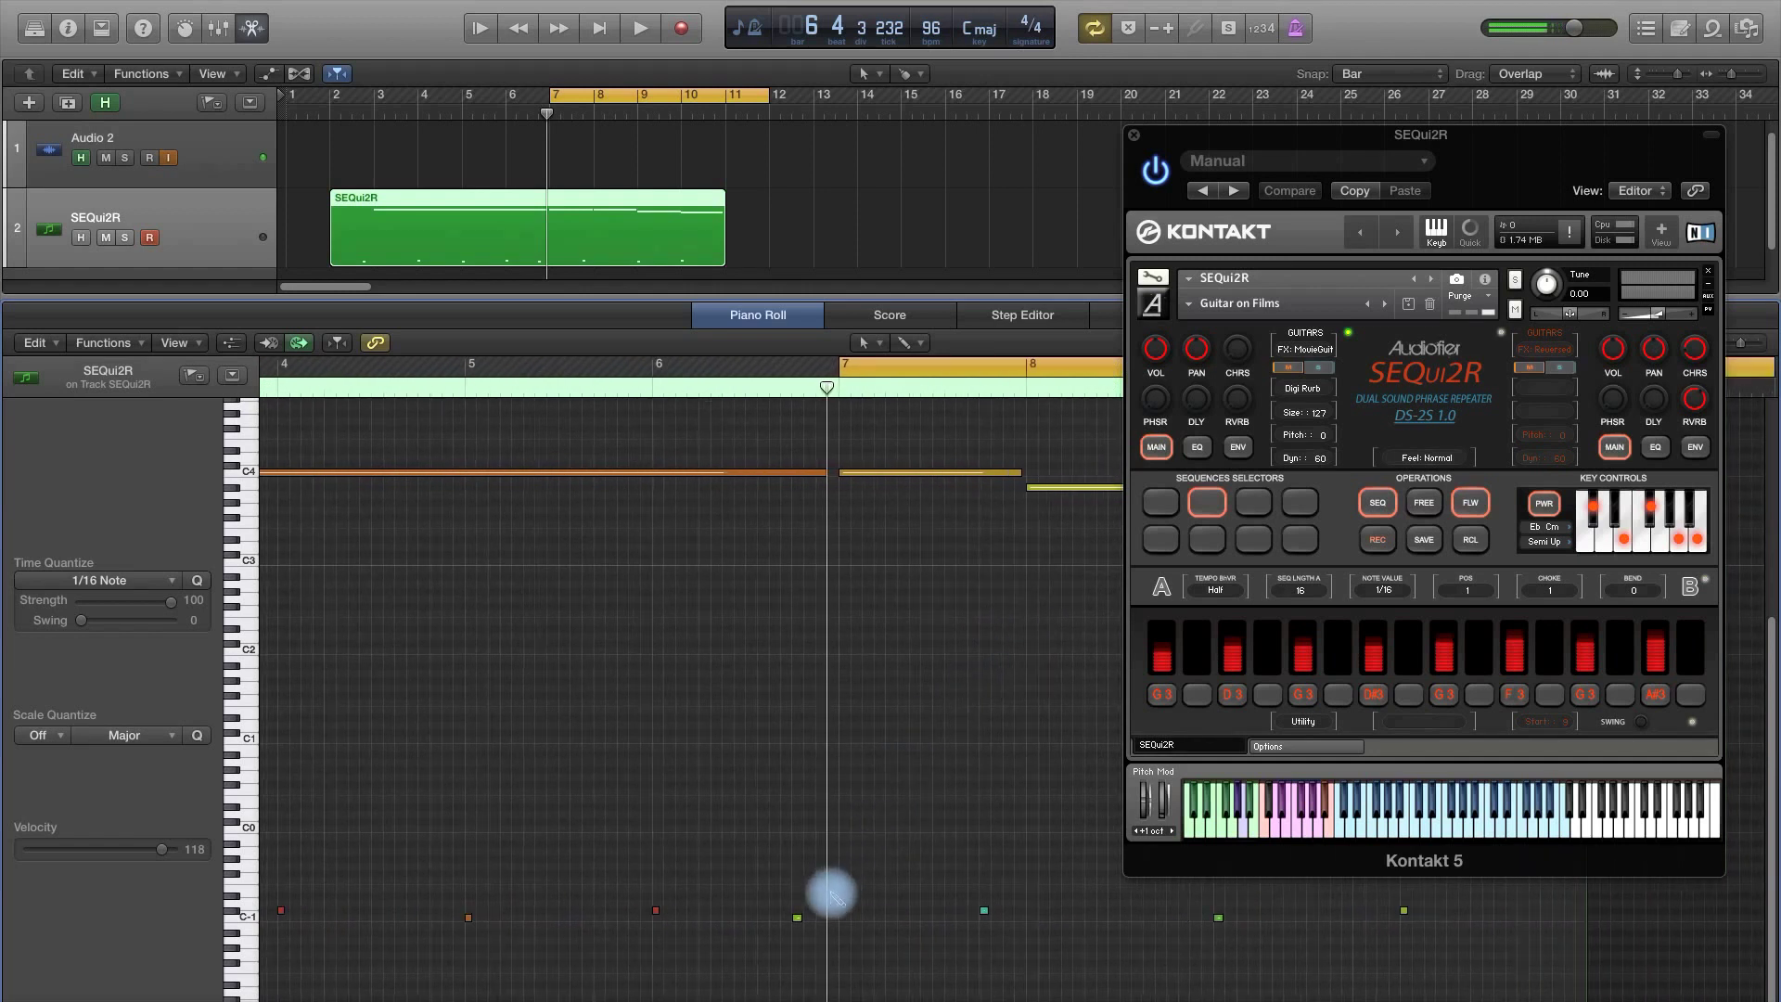
left_click_drag(788, 917, 858, 918)
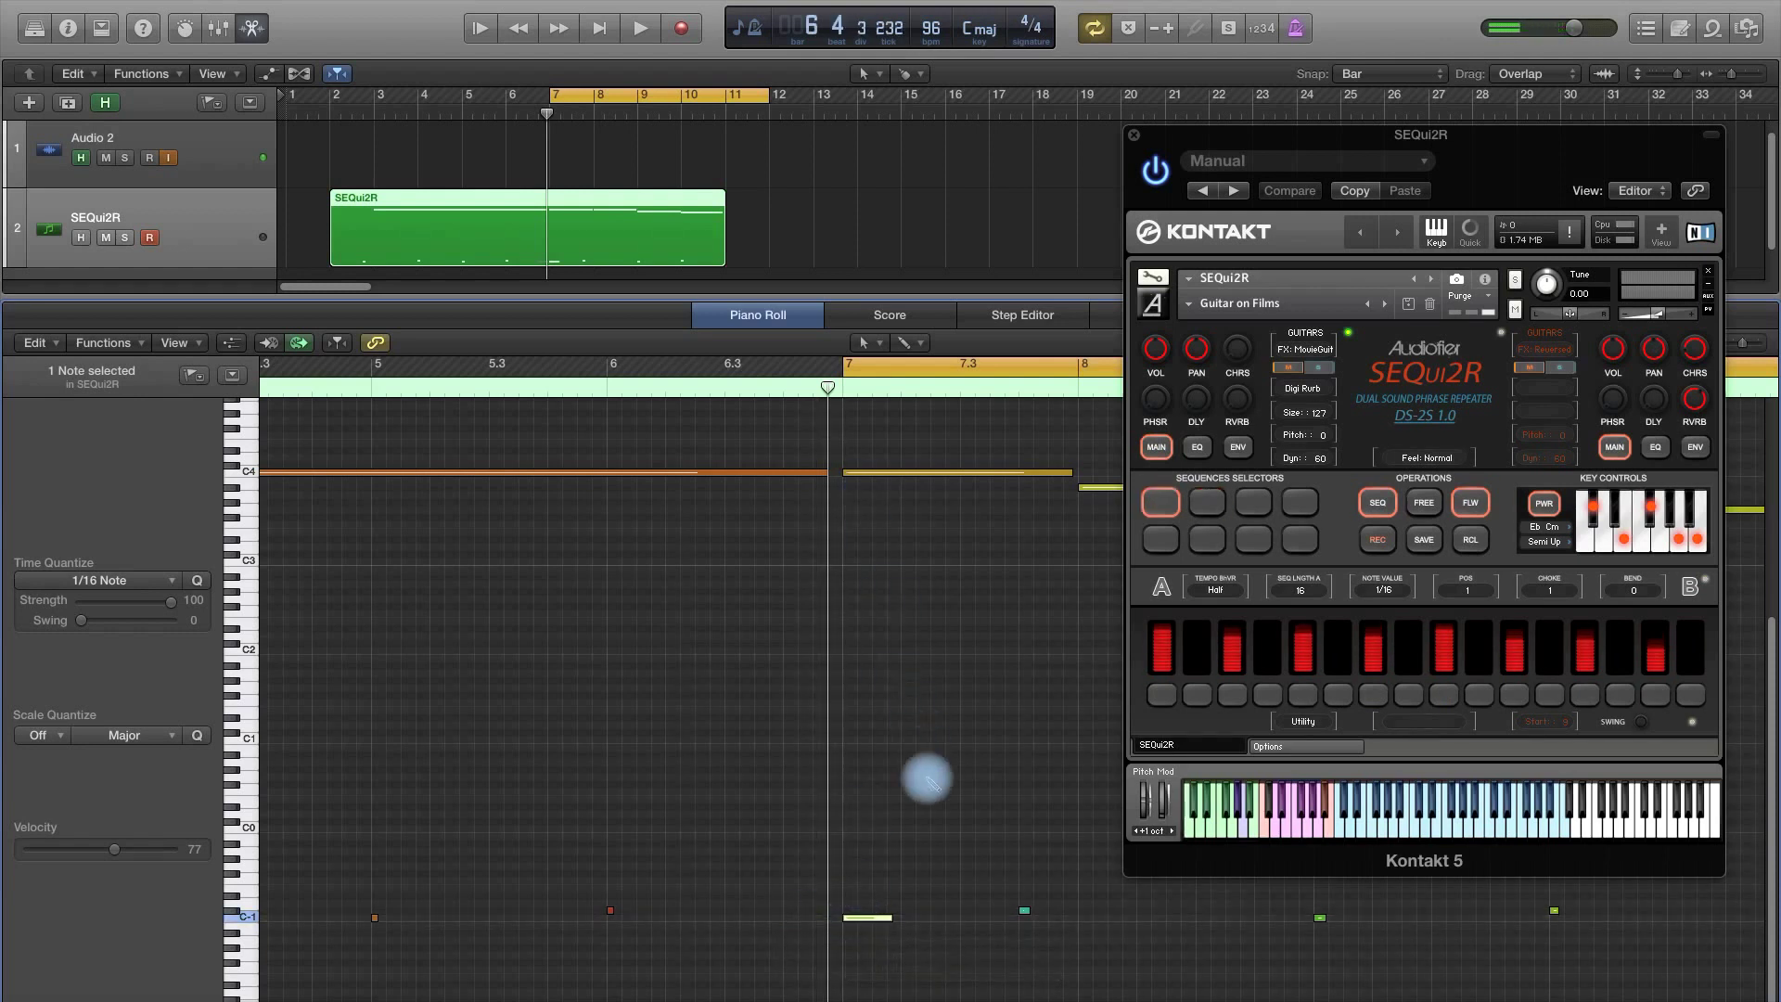
scroll(926, 779, "down", 6)
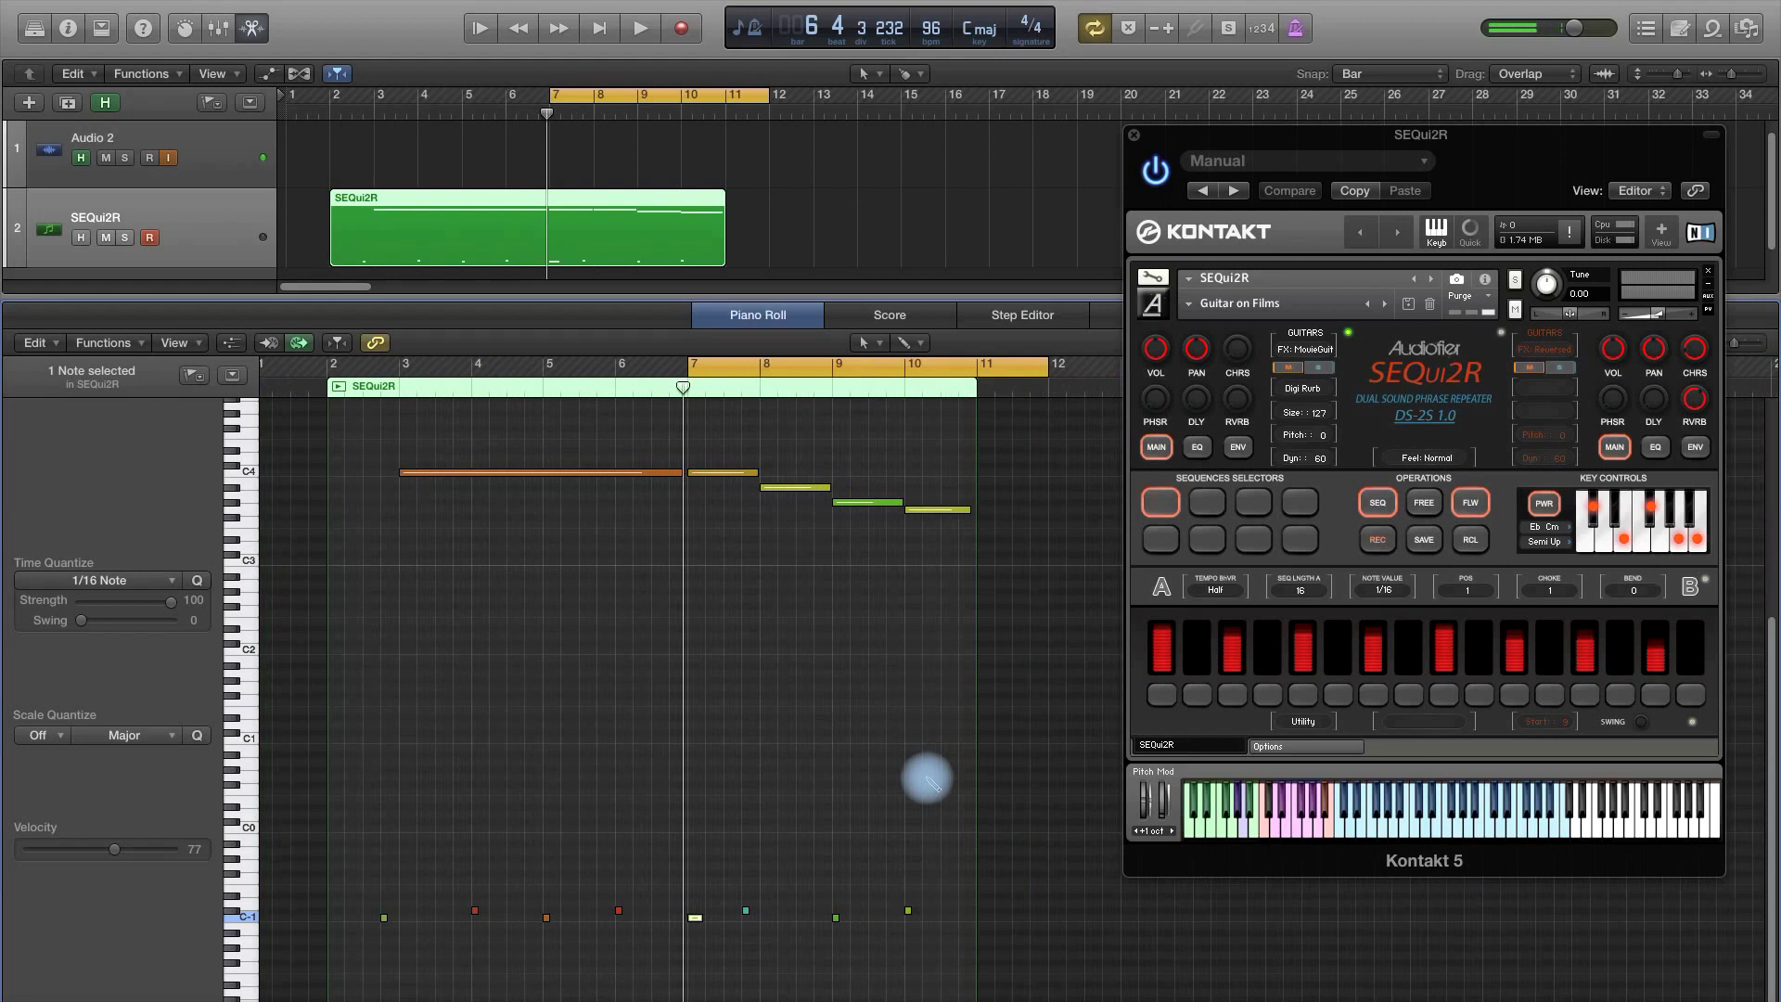
scroll(927, 779, "down", 1)
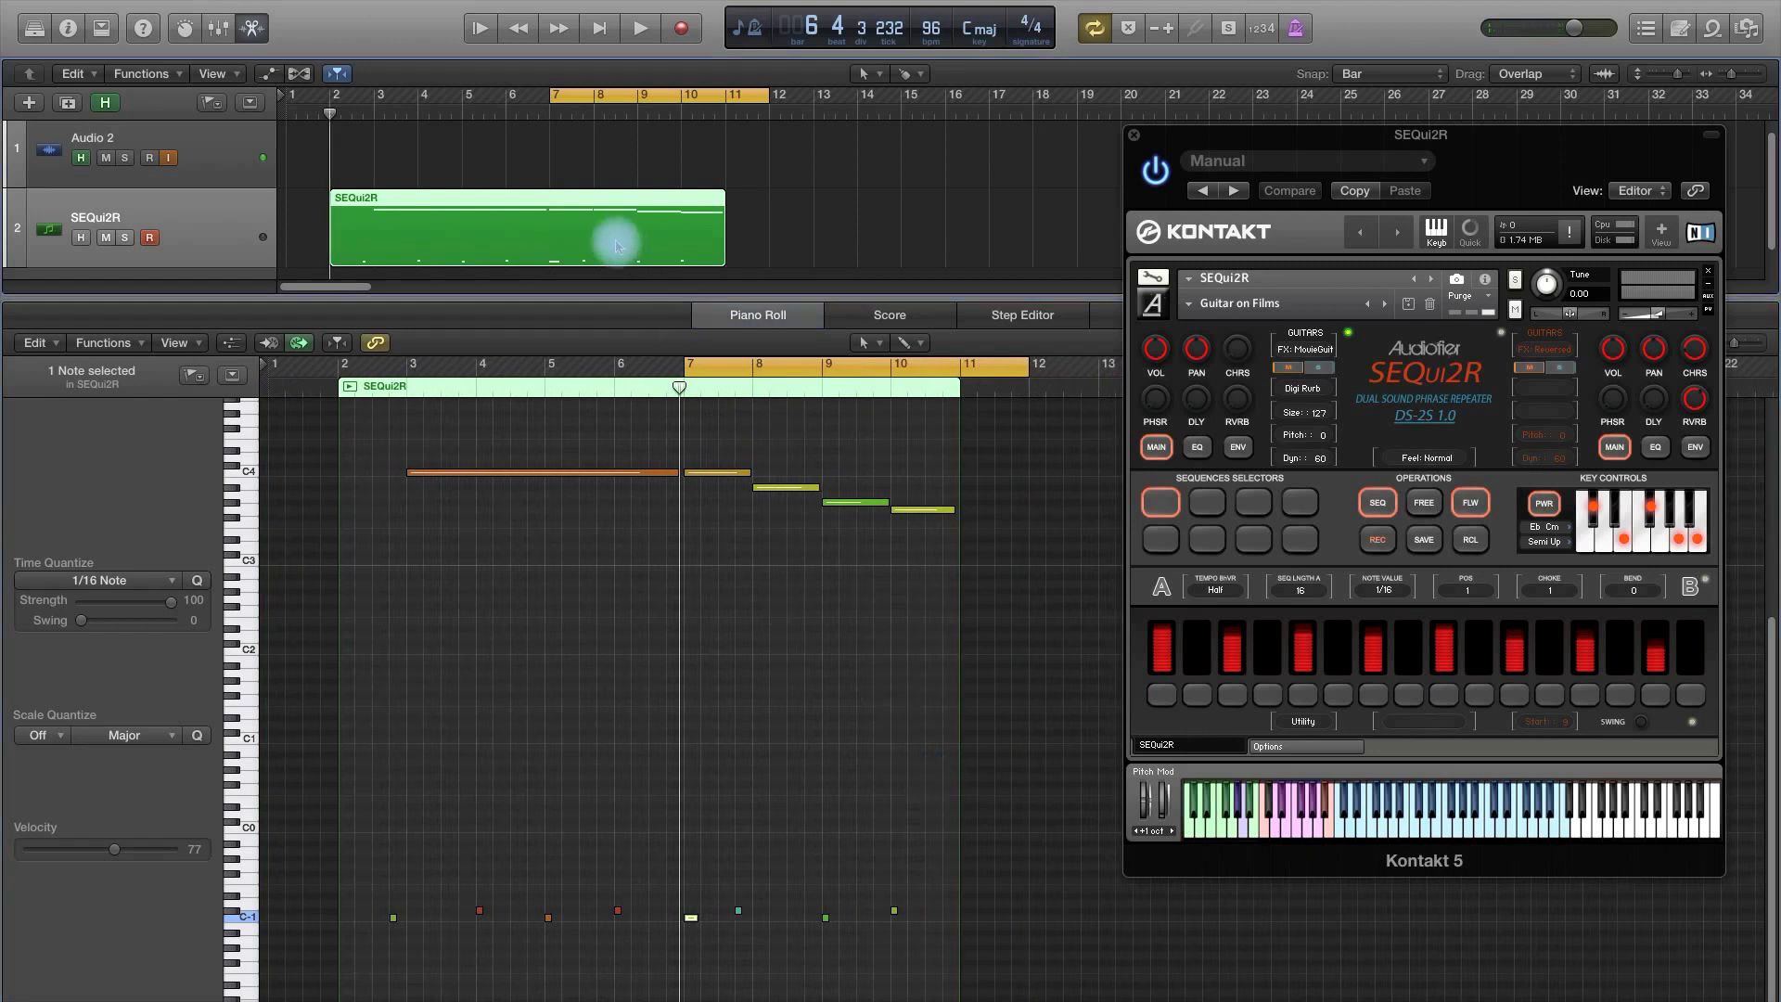
key("u")
key("space")
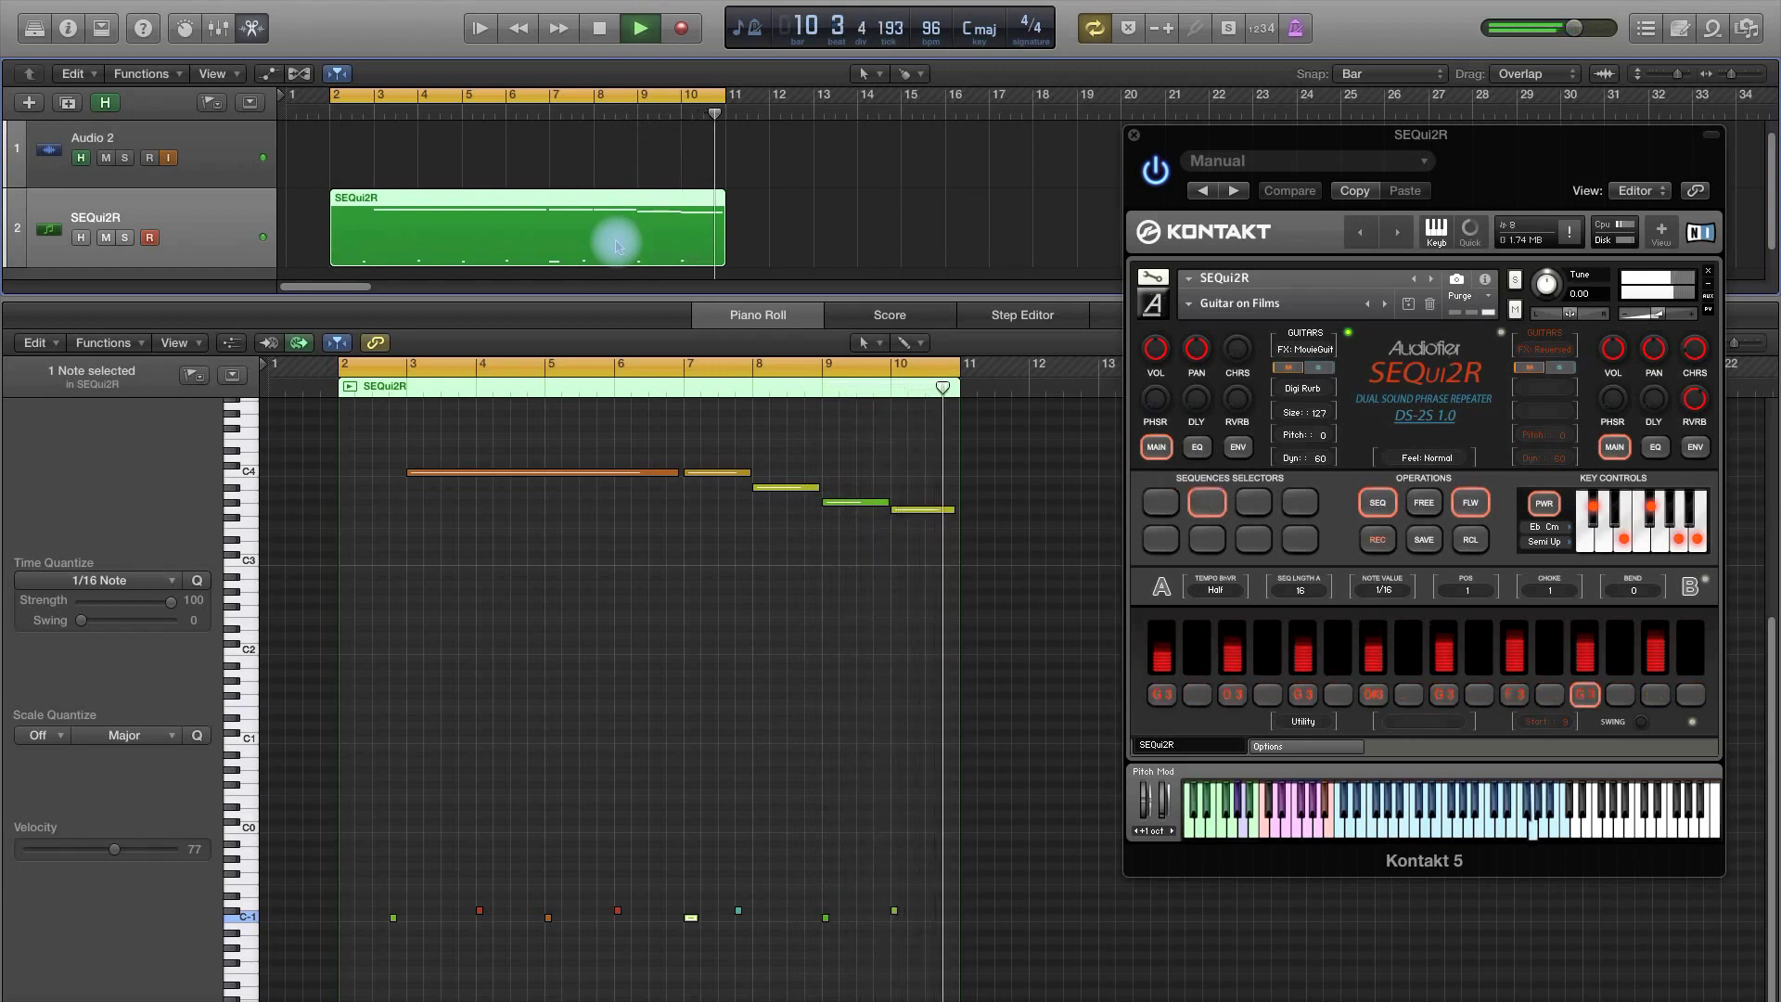
Stretch the end of the C-1 key-switch note near bar 7 slightly later.
key("super+Right")
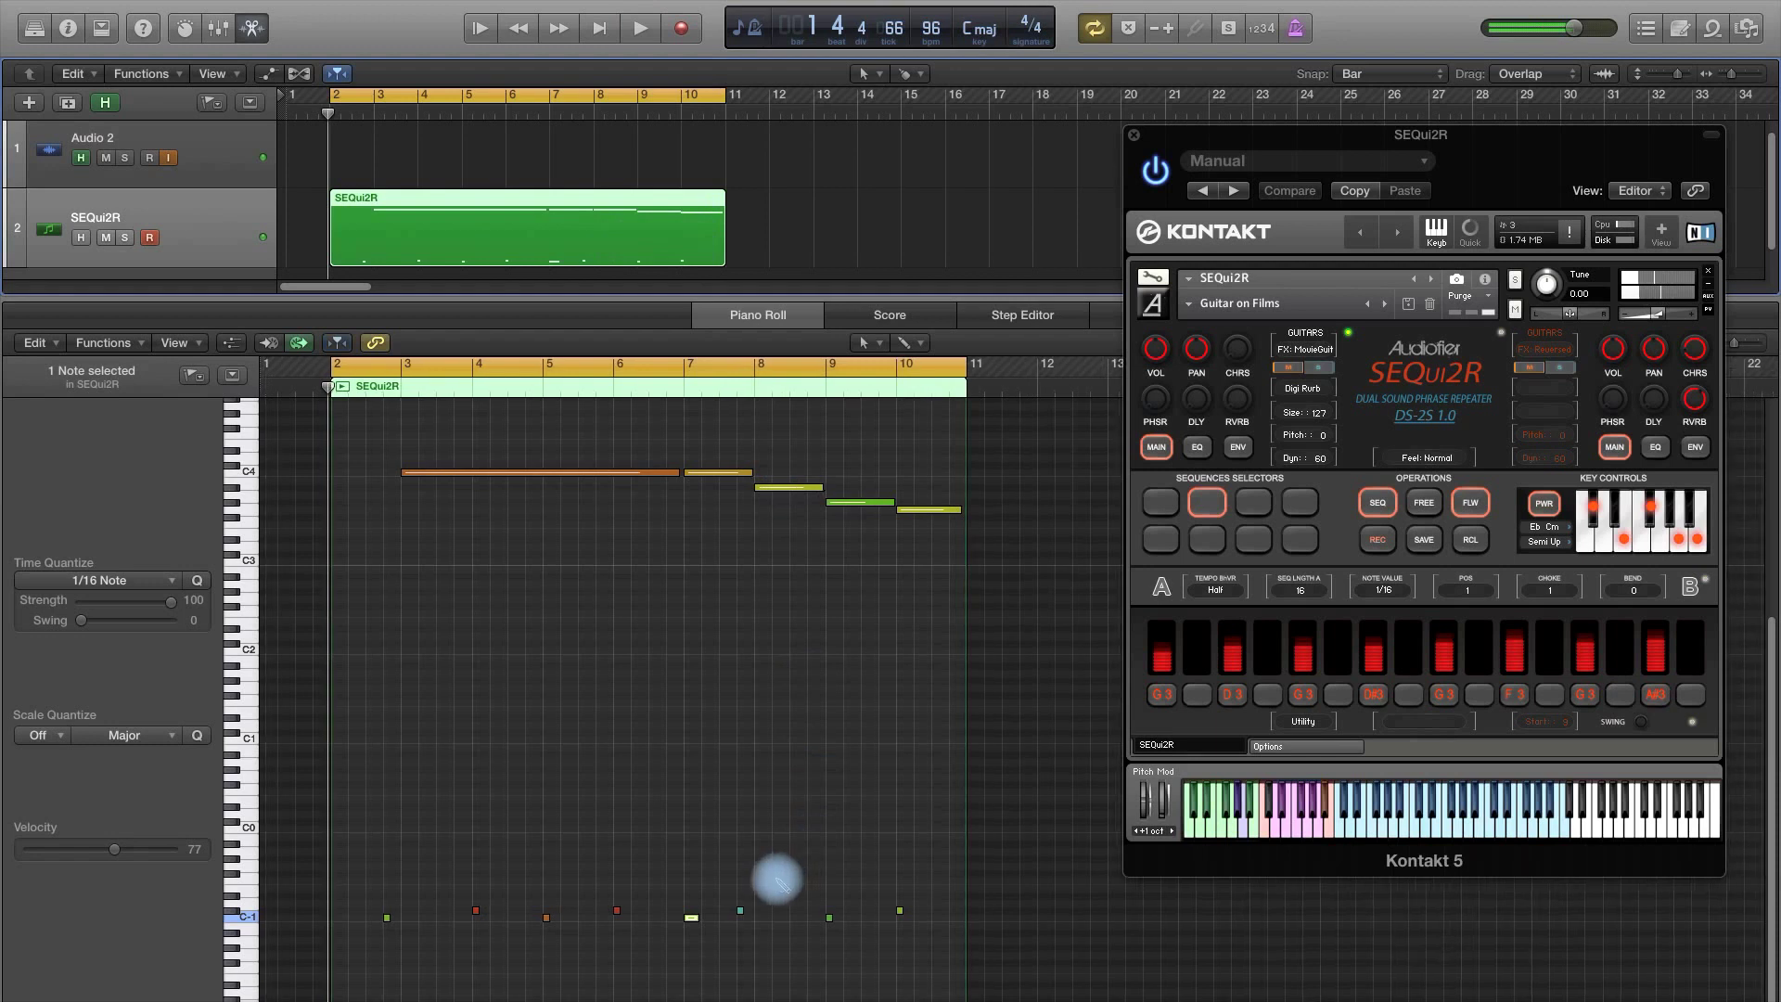
key("super+Right")
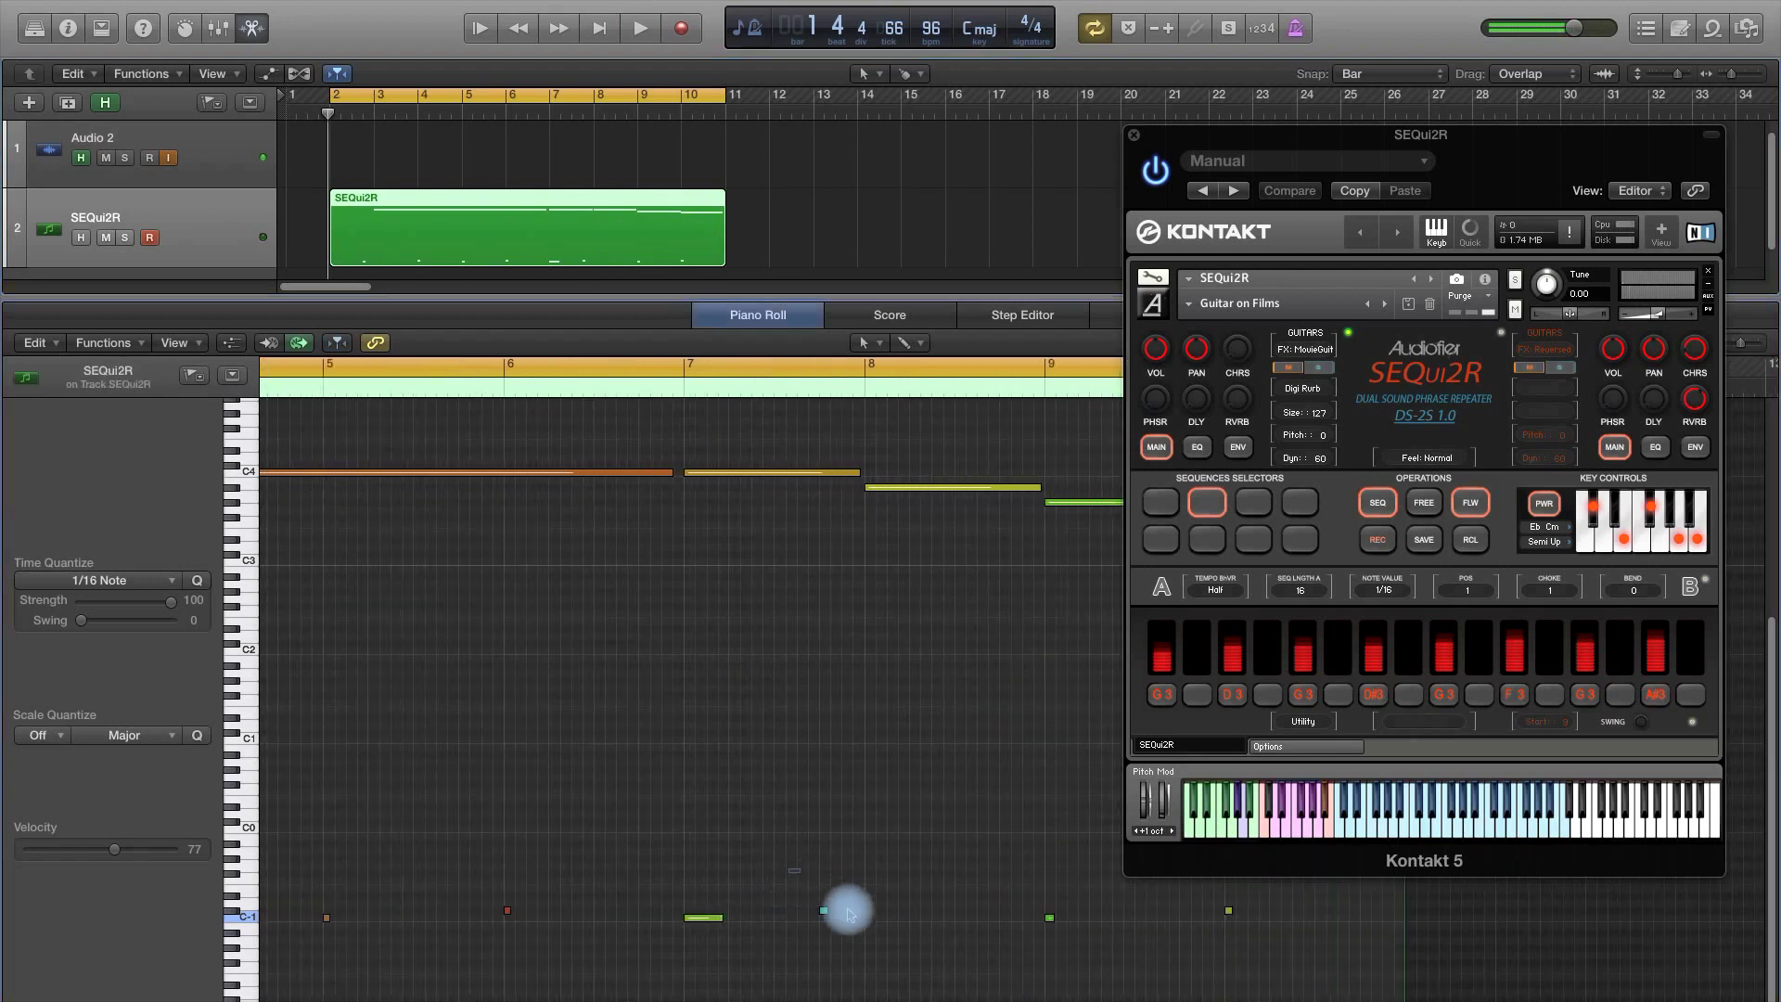
left_click(823, 910)
key("super+Right")
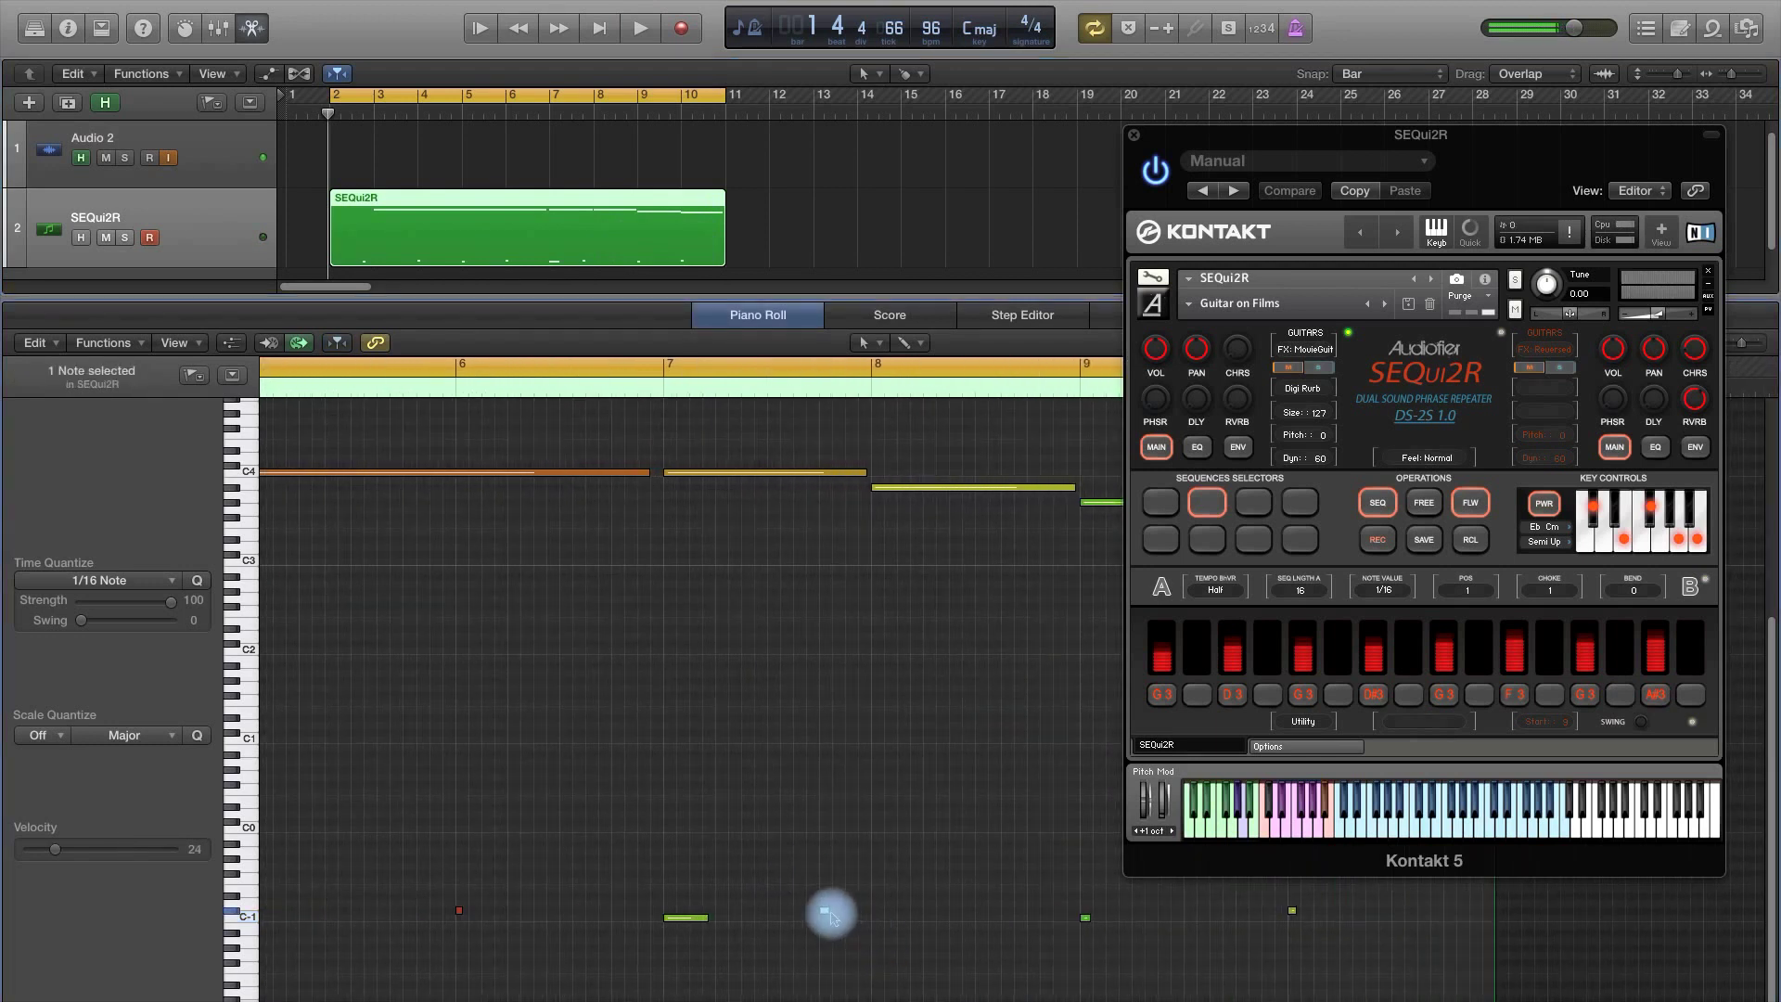
left_click_drag(824, 913, 838, 917)
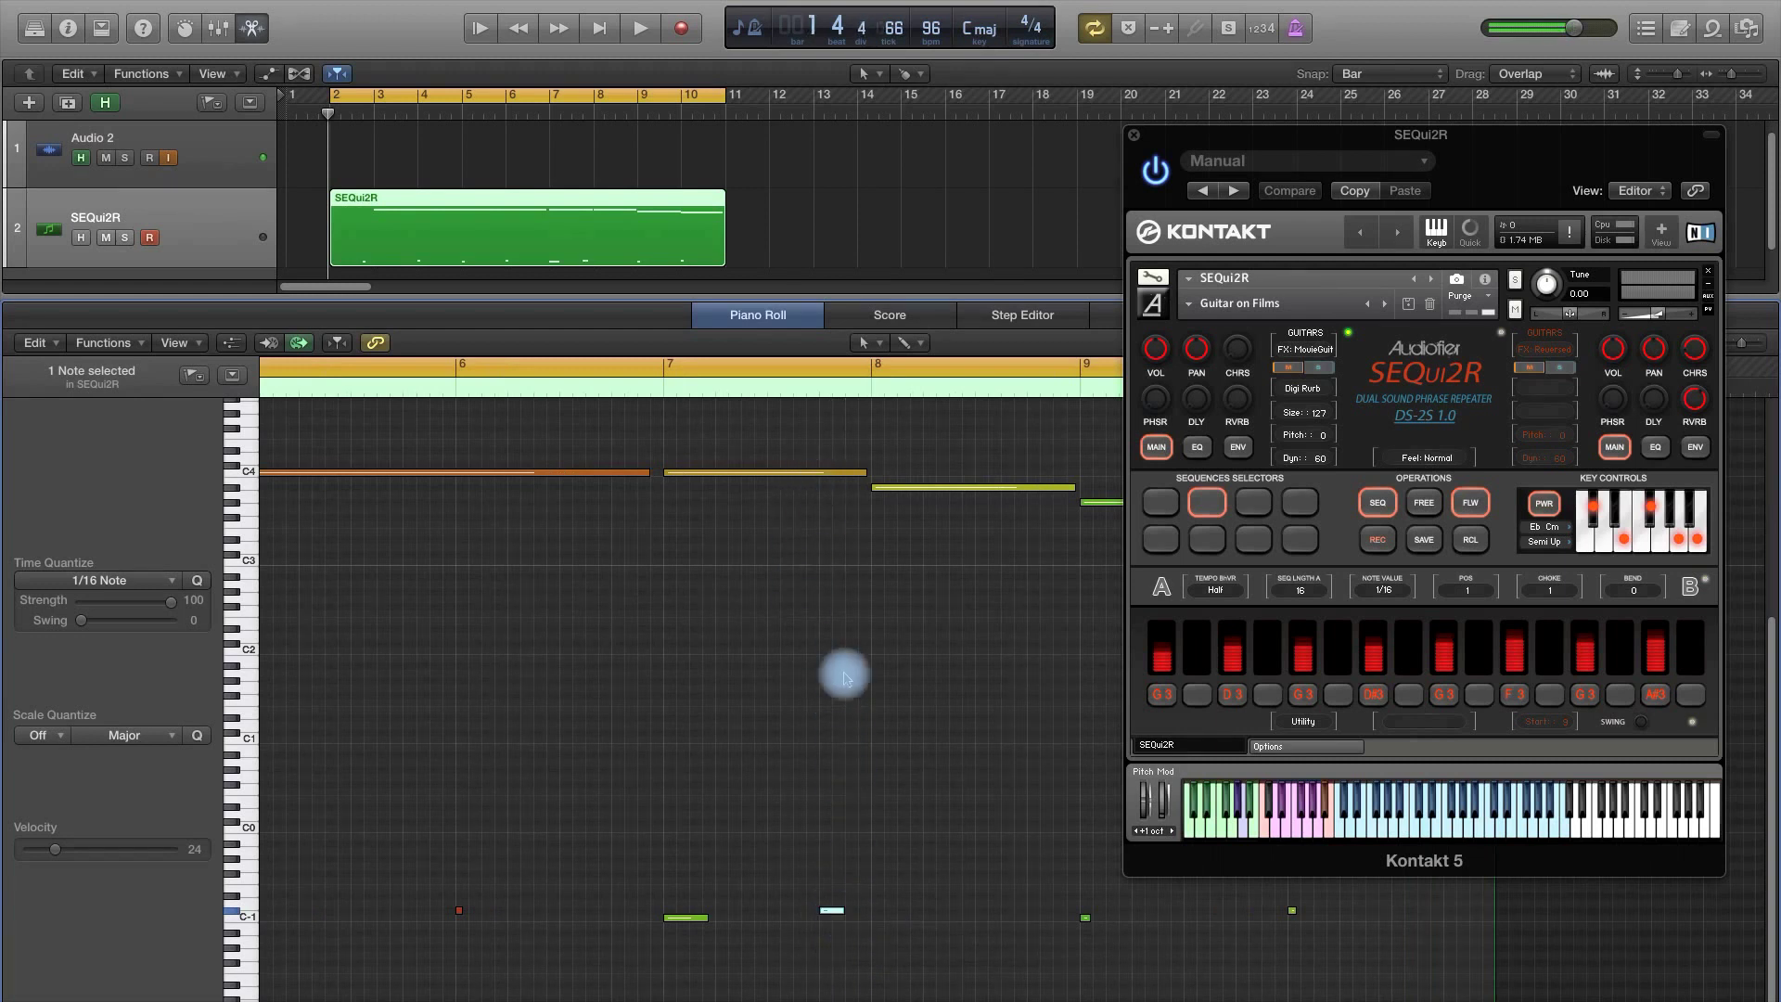
Switch SEQui2R to the first phrase sequence and move the C-1 key-switch after bar 7 slightly later.
left_click_drag(678, 855, 716, 942)
left_click(1162, 541)
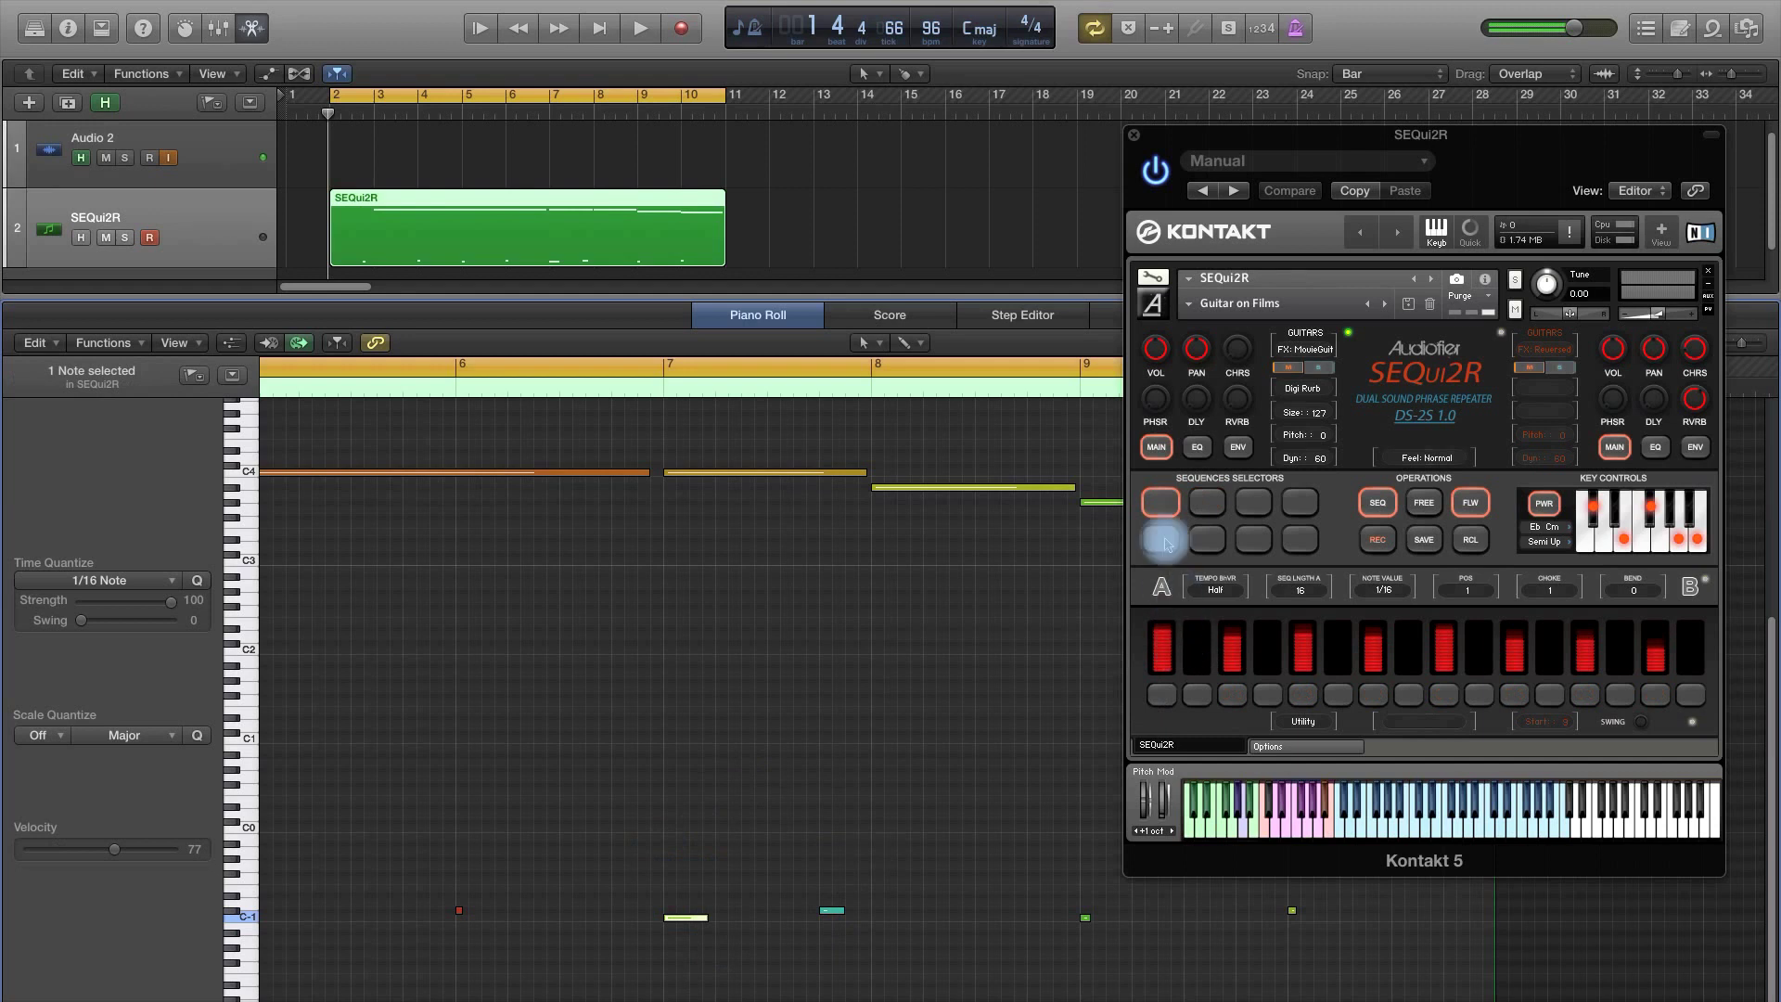
left_click_drag(812, 850, 890, 974)
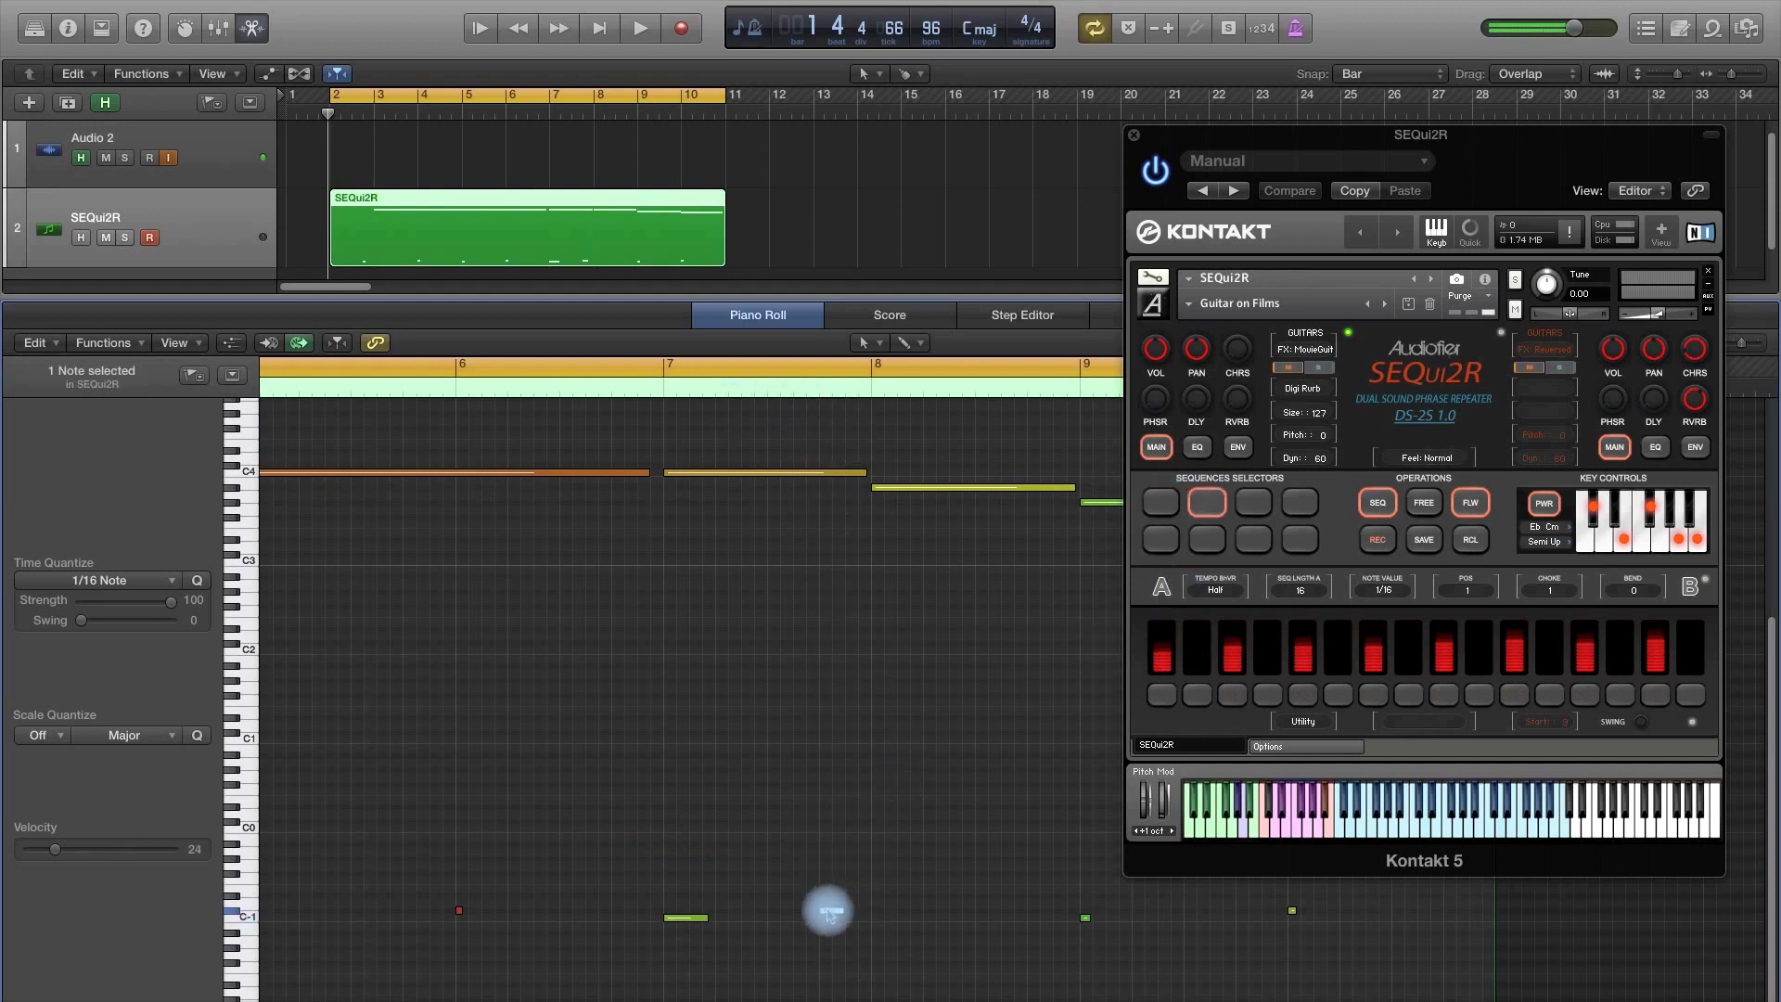
left_click_drag(851, 915, 872, 913)
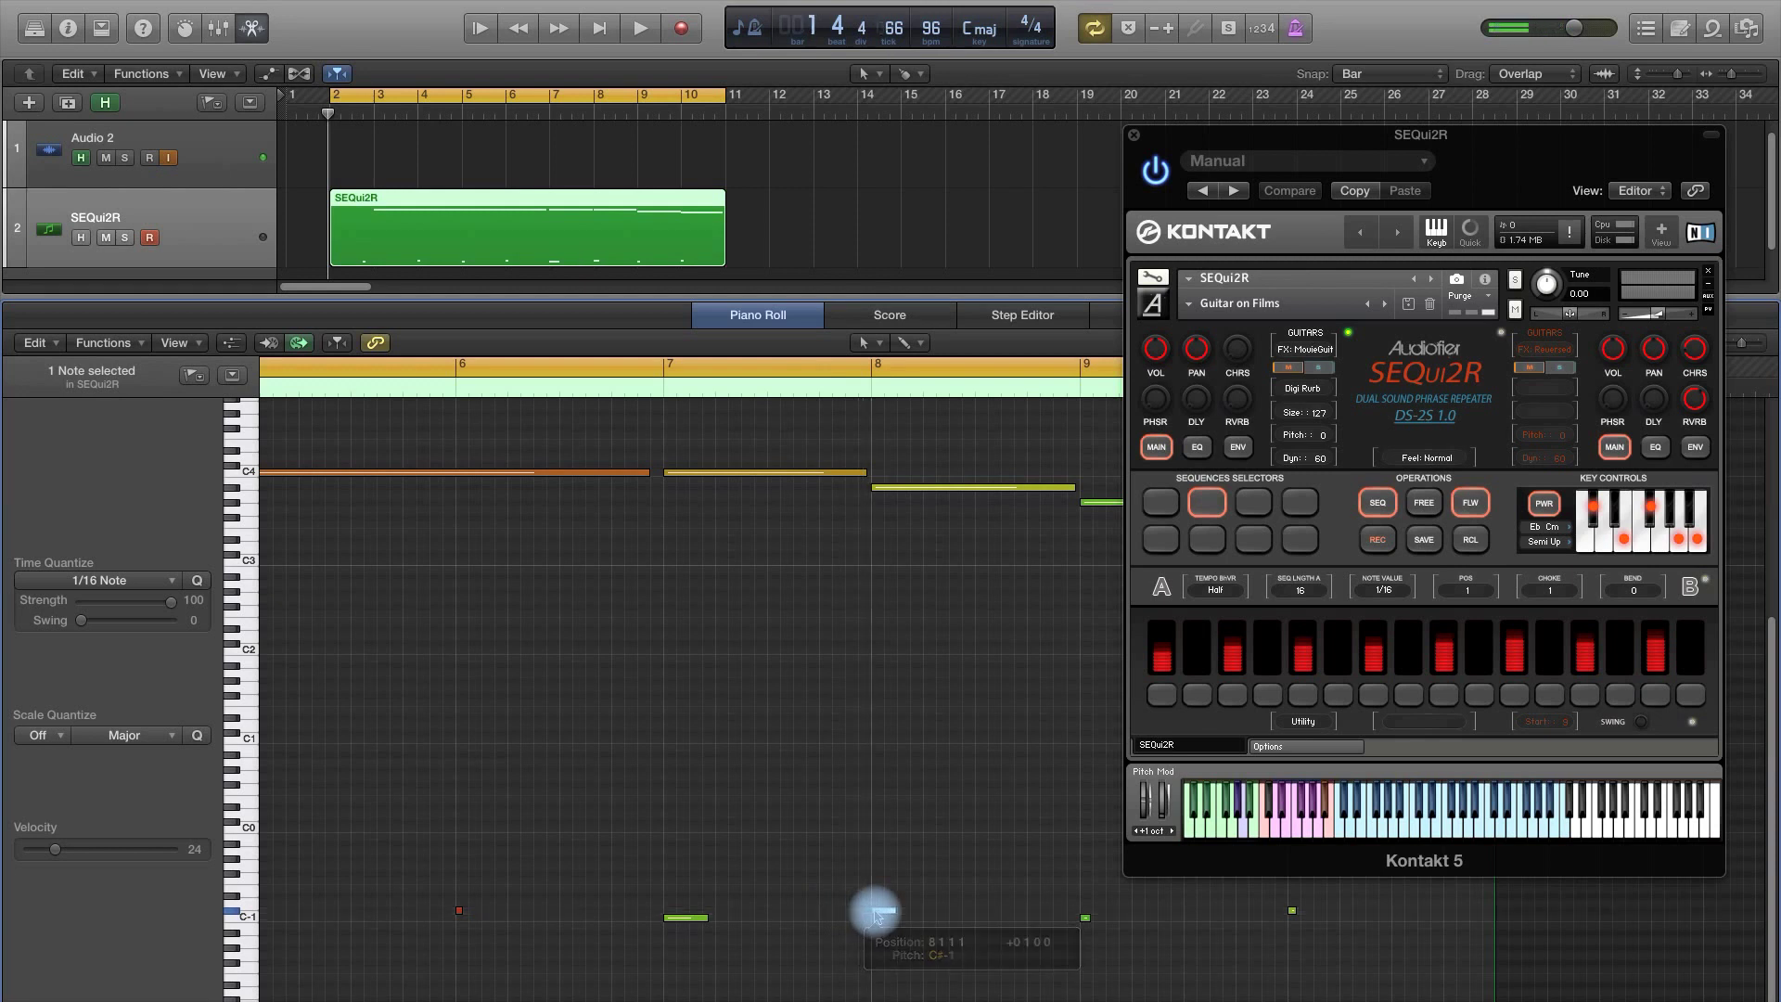
Play the whole region from bar 2, then close the note editor and turn off the bars 2–11 loop.
key("super+Left")
key("space")
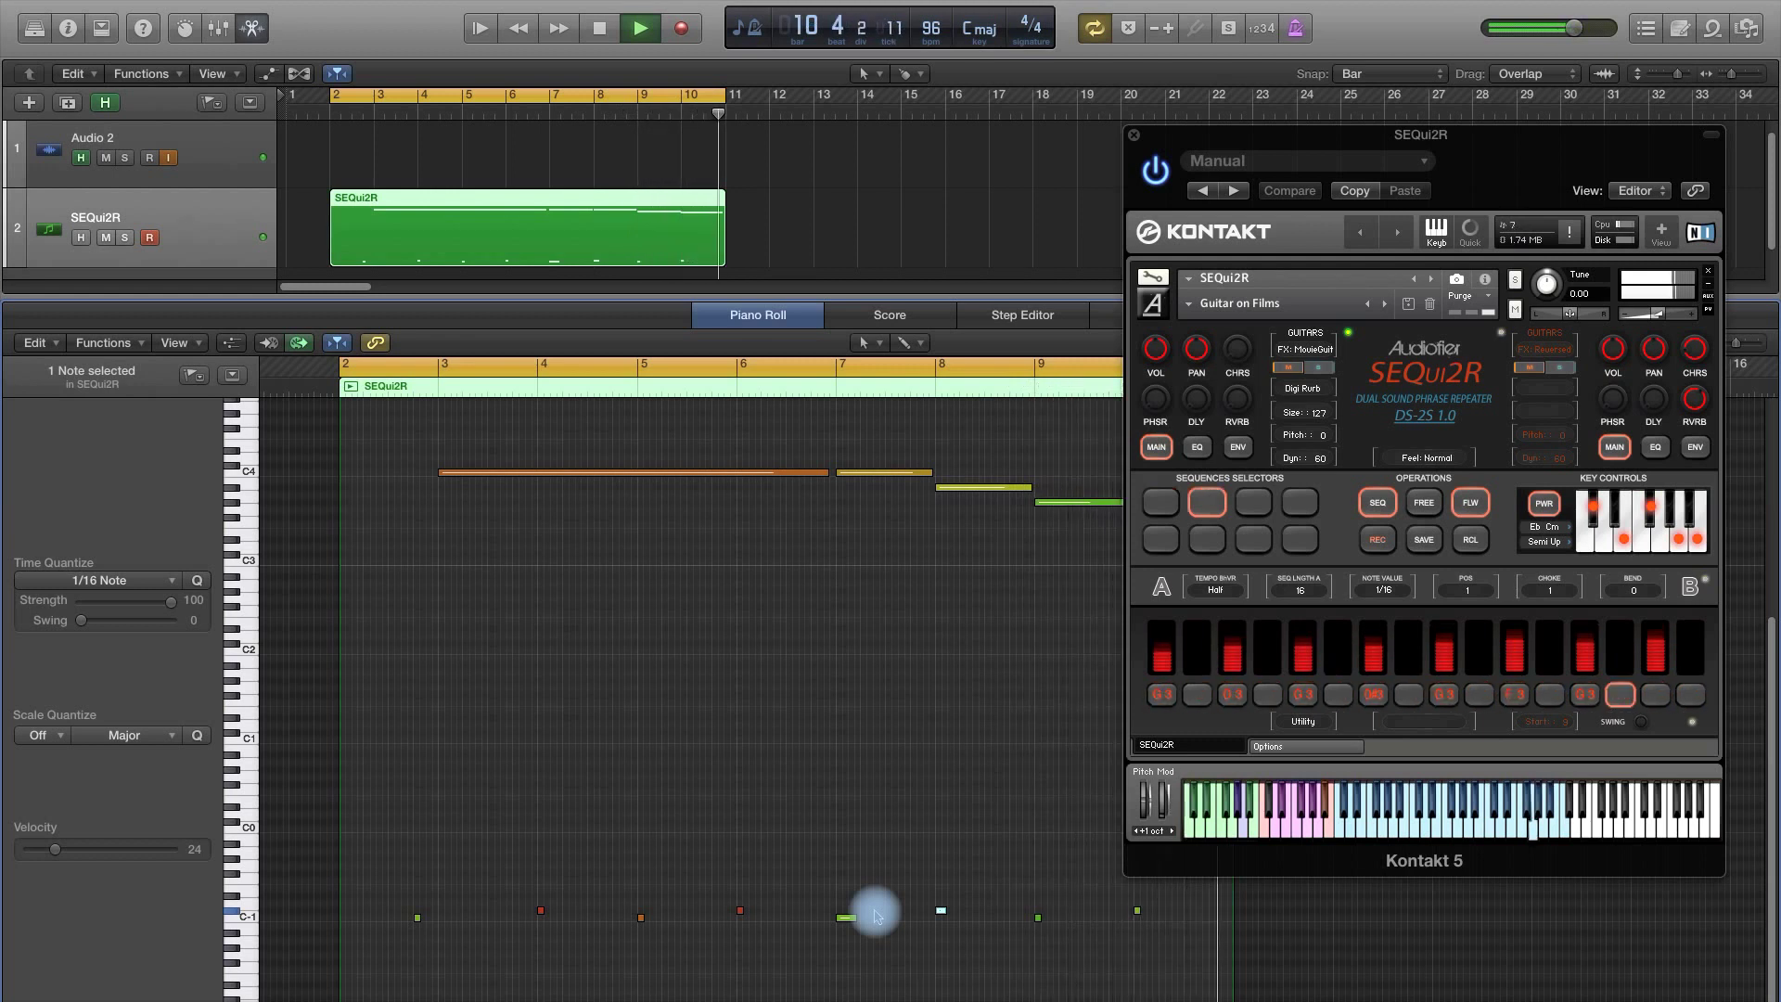
key("space")
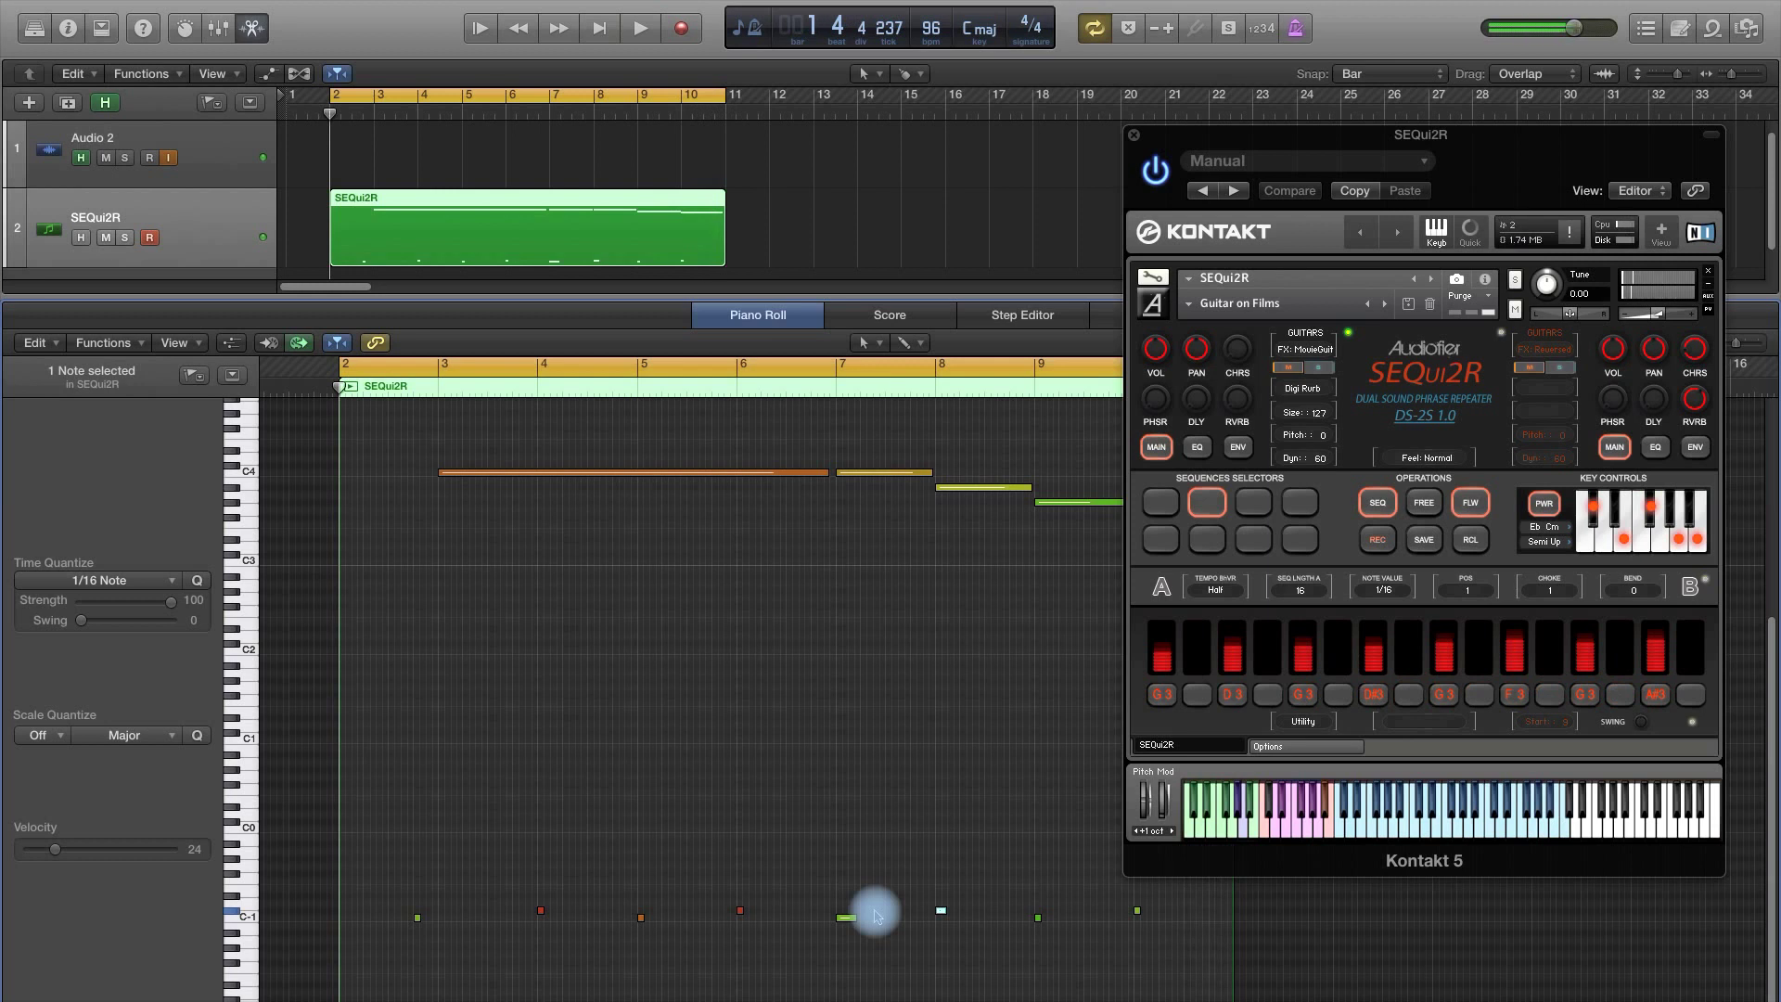
key("e")
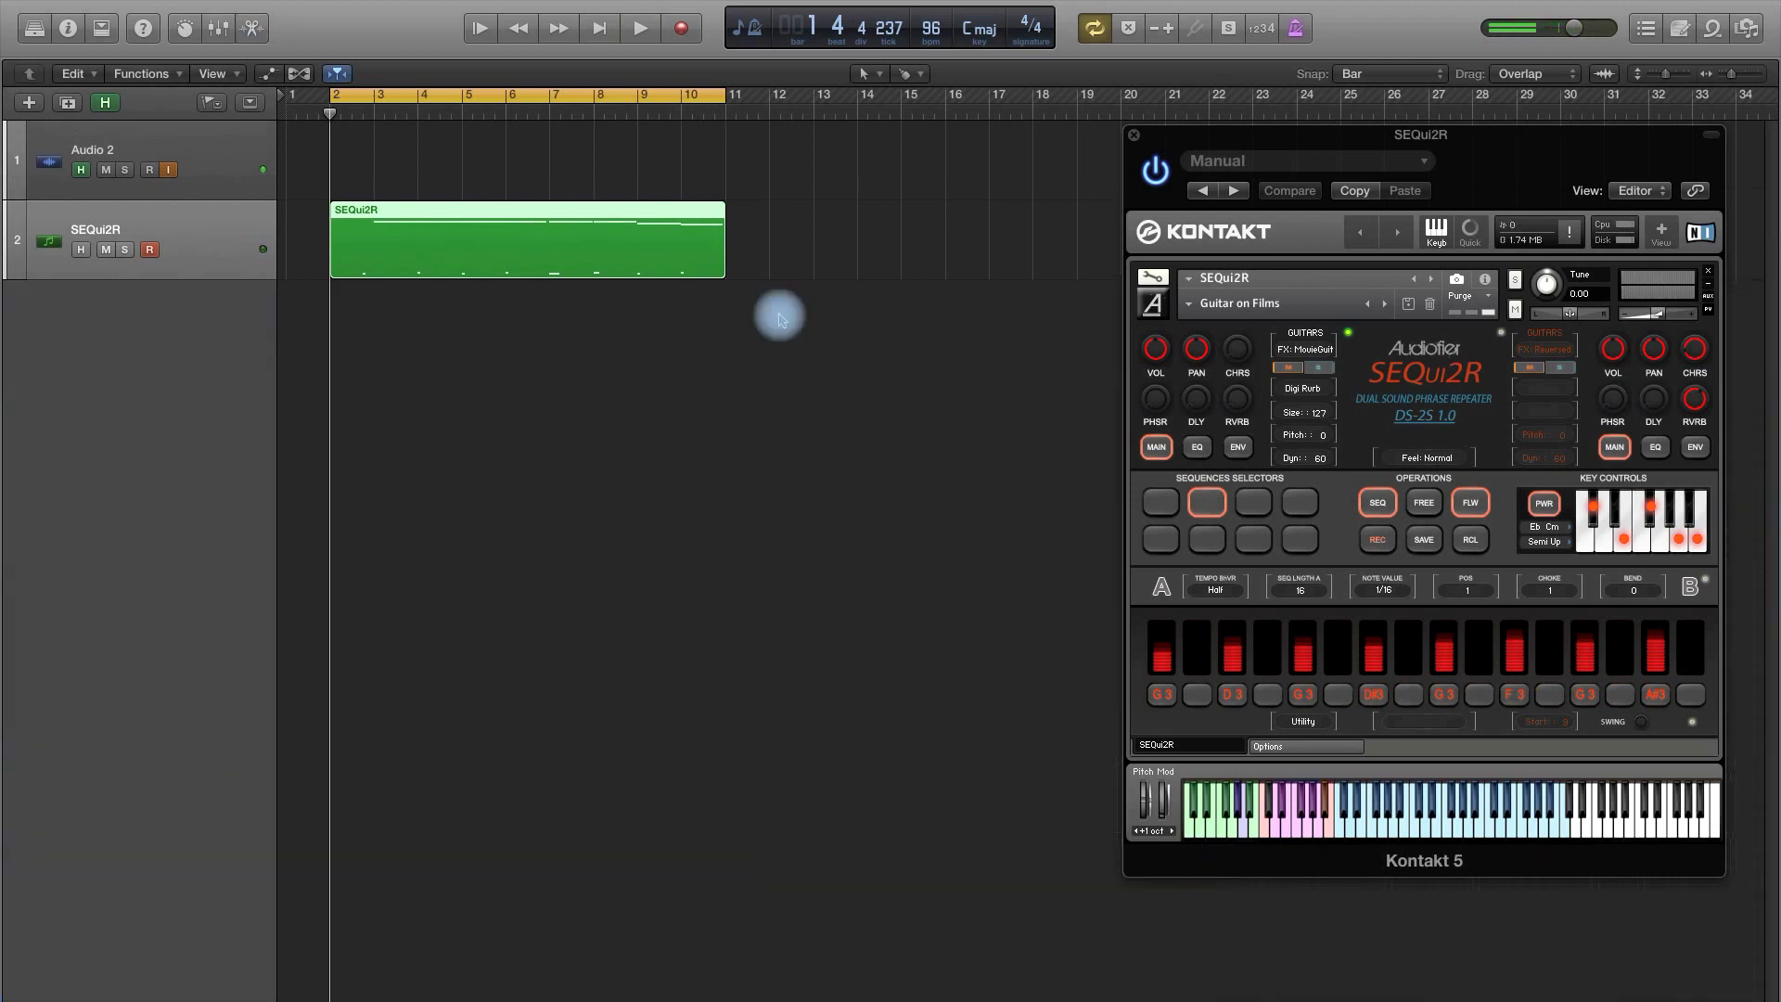
left_click(472, 91)
Loop bars 12–19 and record a new SEQui2R phrase from bar 12 to bar 17.
left_click_drag(767, 91, 1087, 110)
left_click(782, 461)
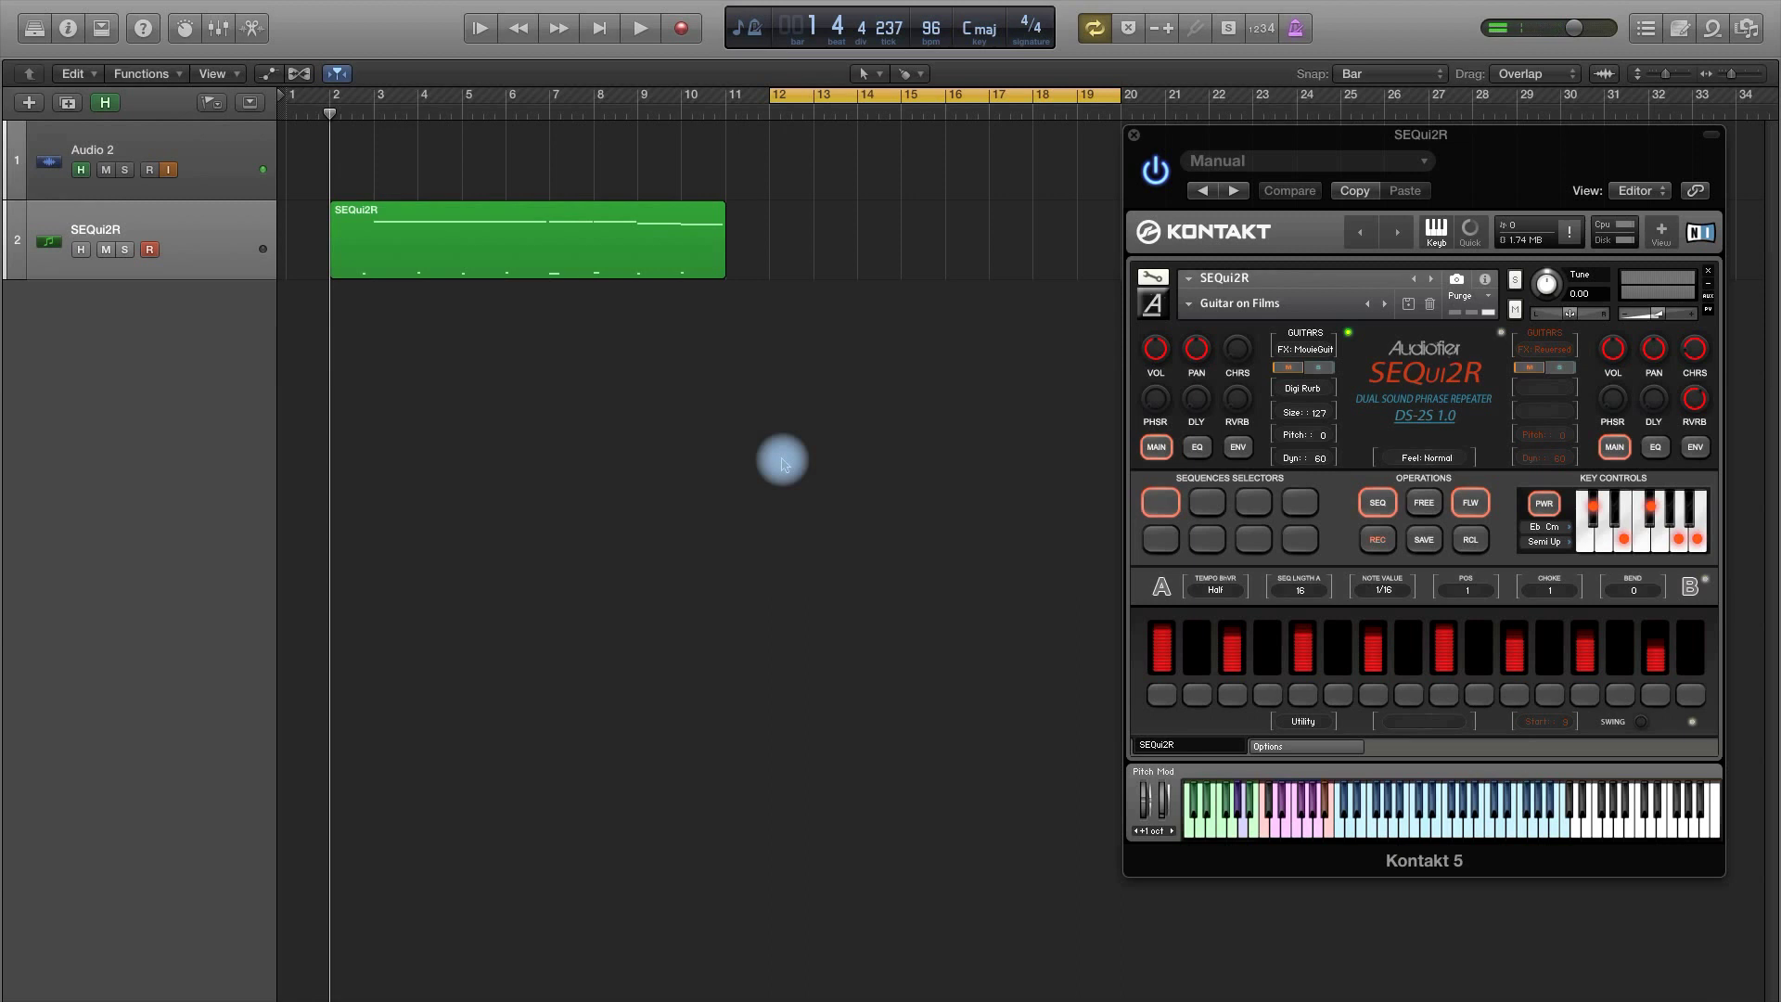
key("r")
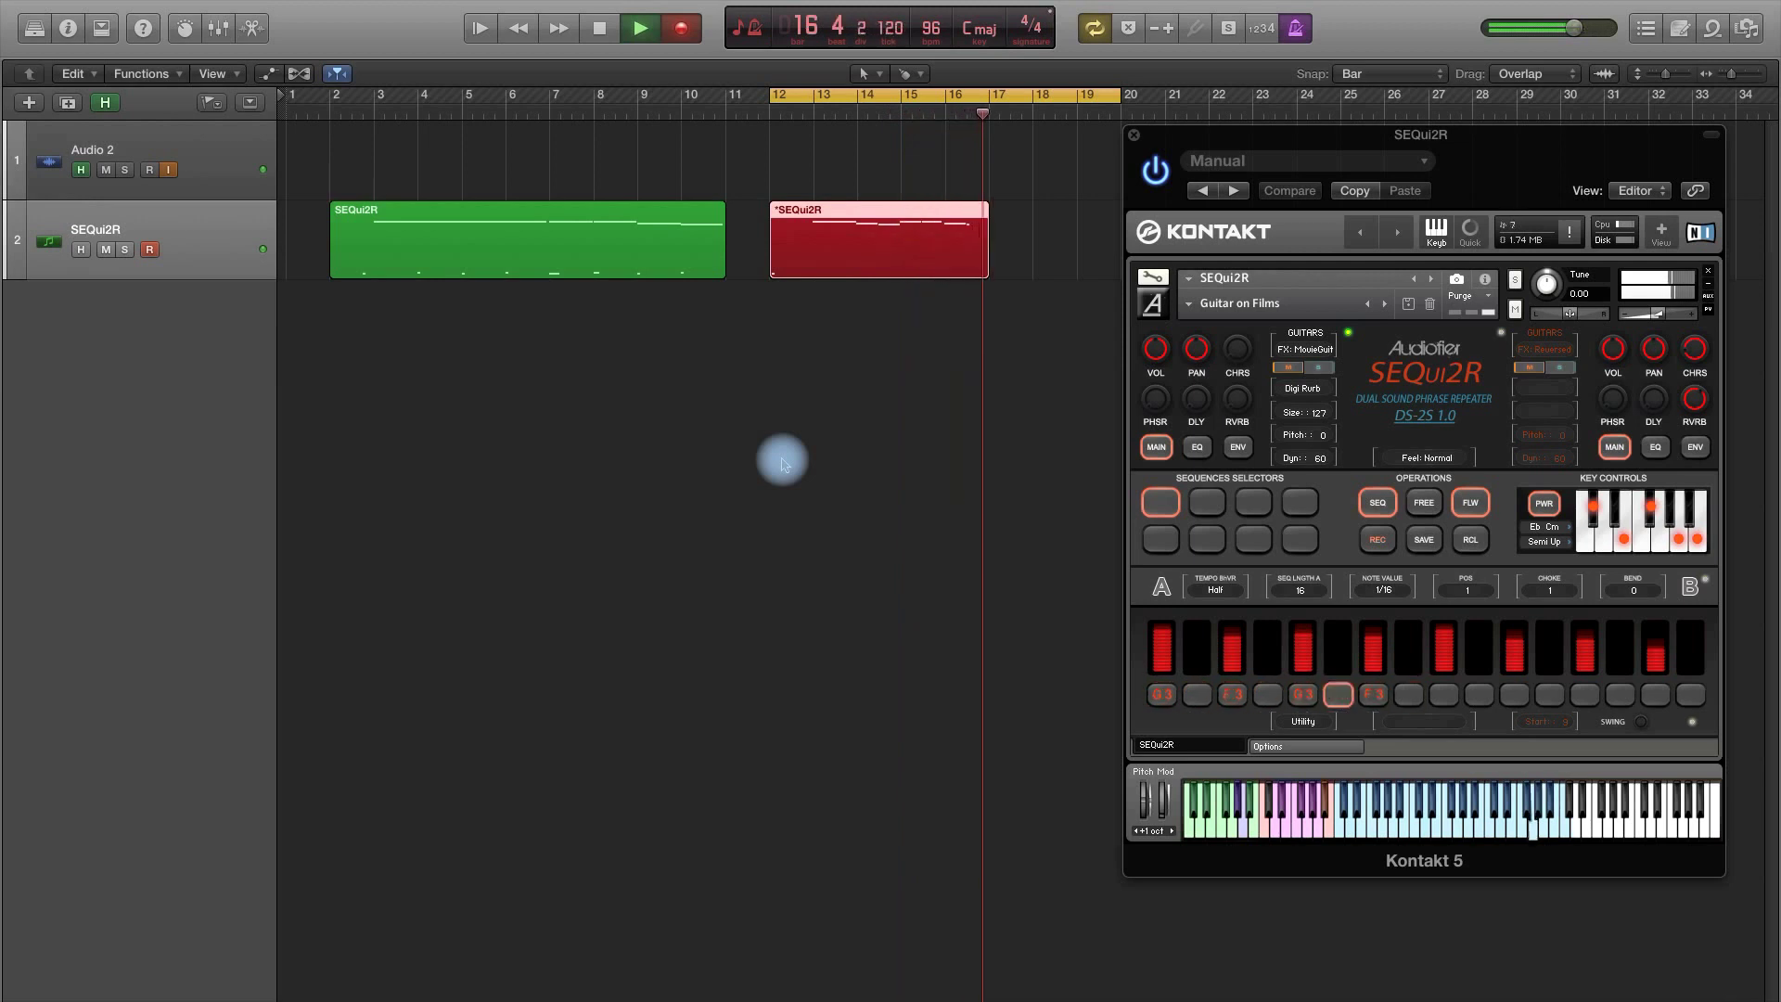
key("space")
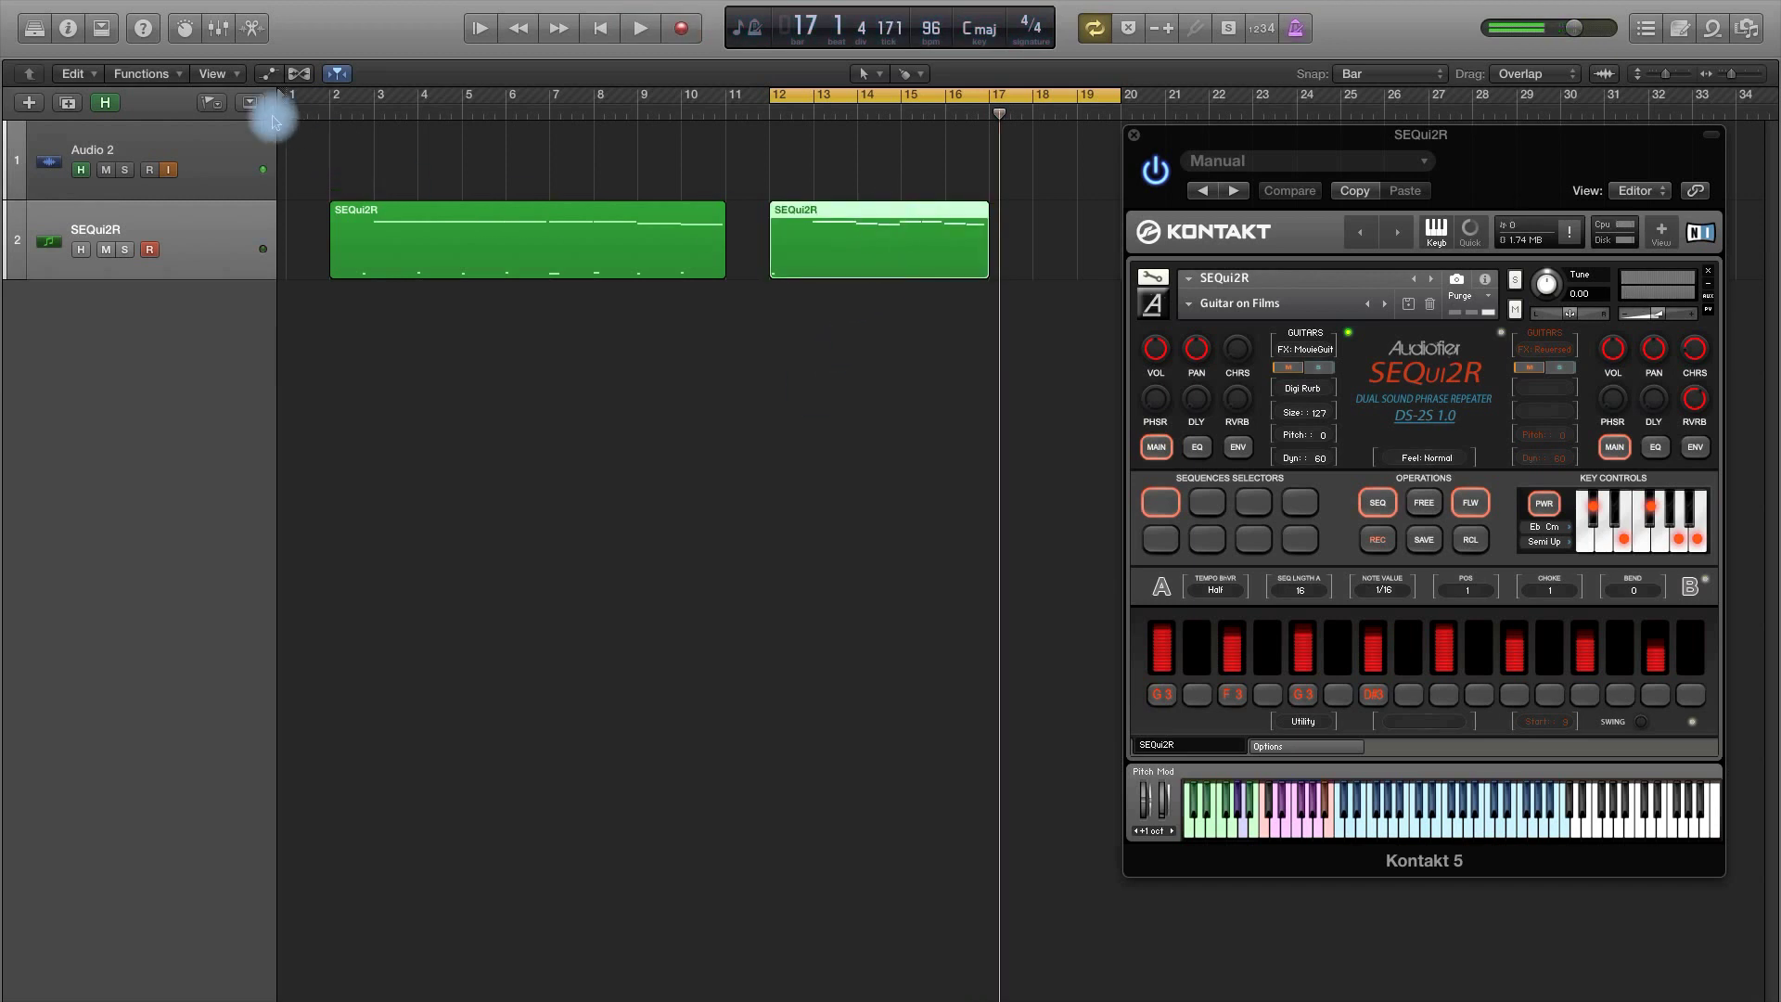
Set a quantize value for the new region in the region Inspector.
left_click(69, 28)
left_click(135, 139)
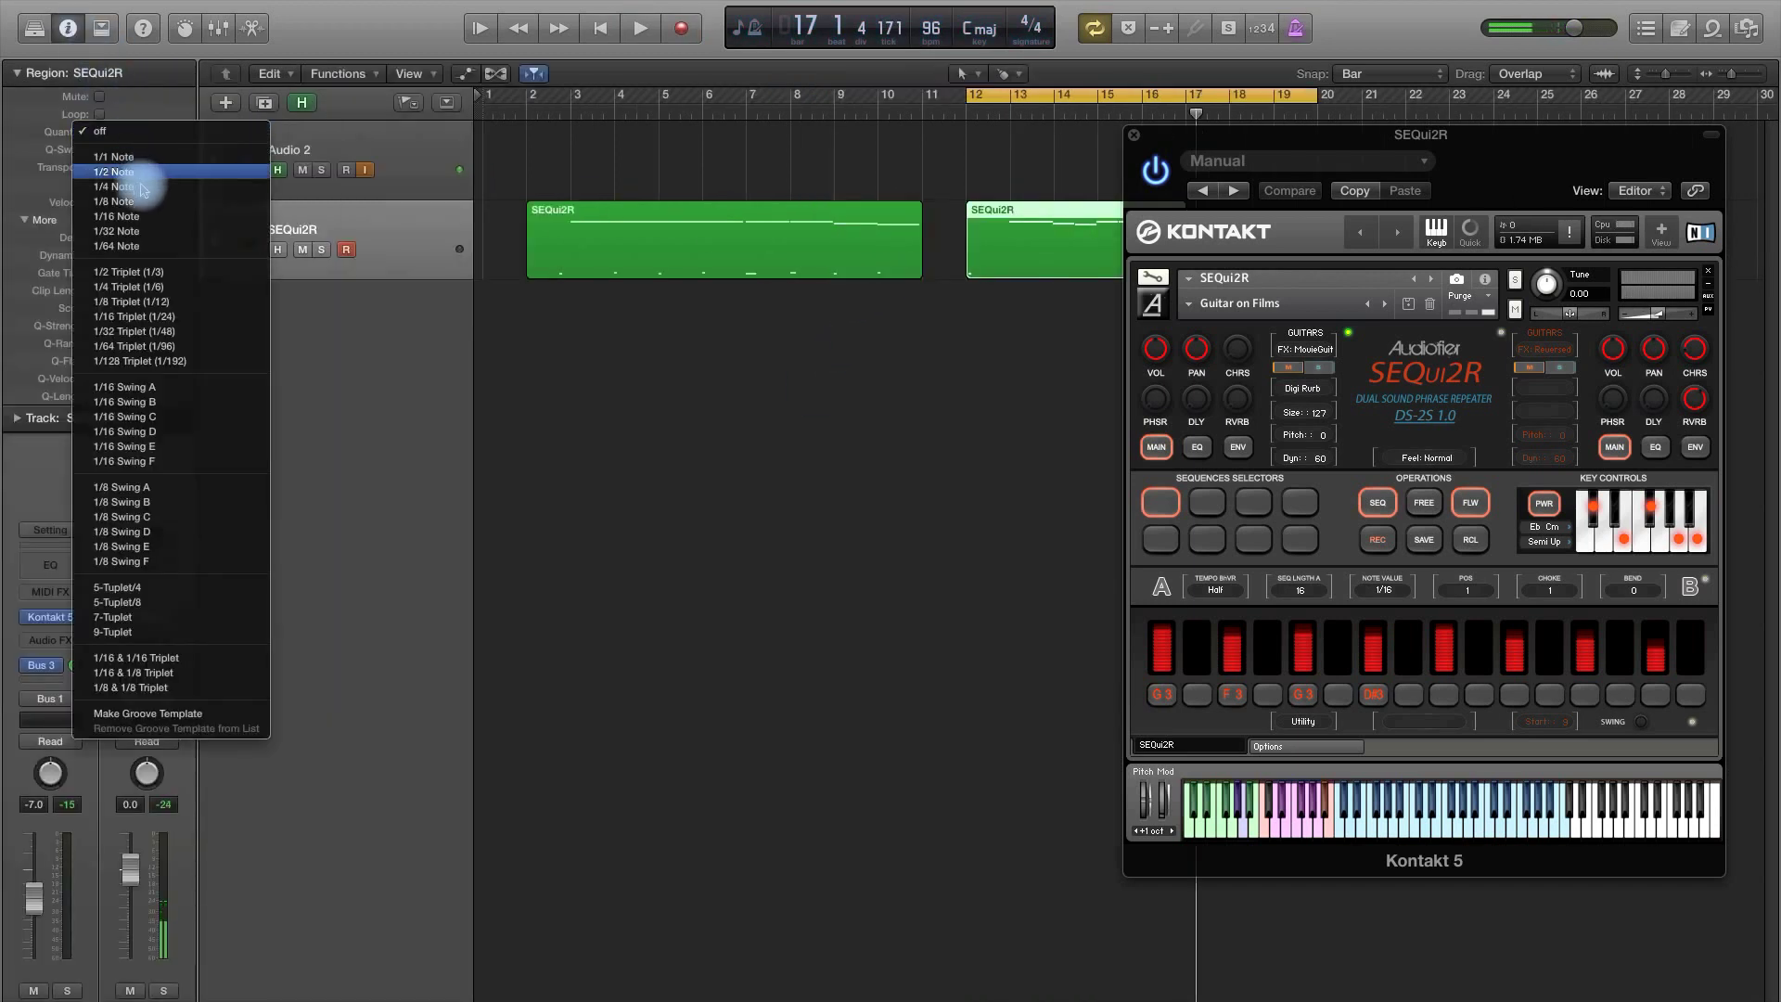
left_click(139, 178)
left_click(69, 29)
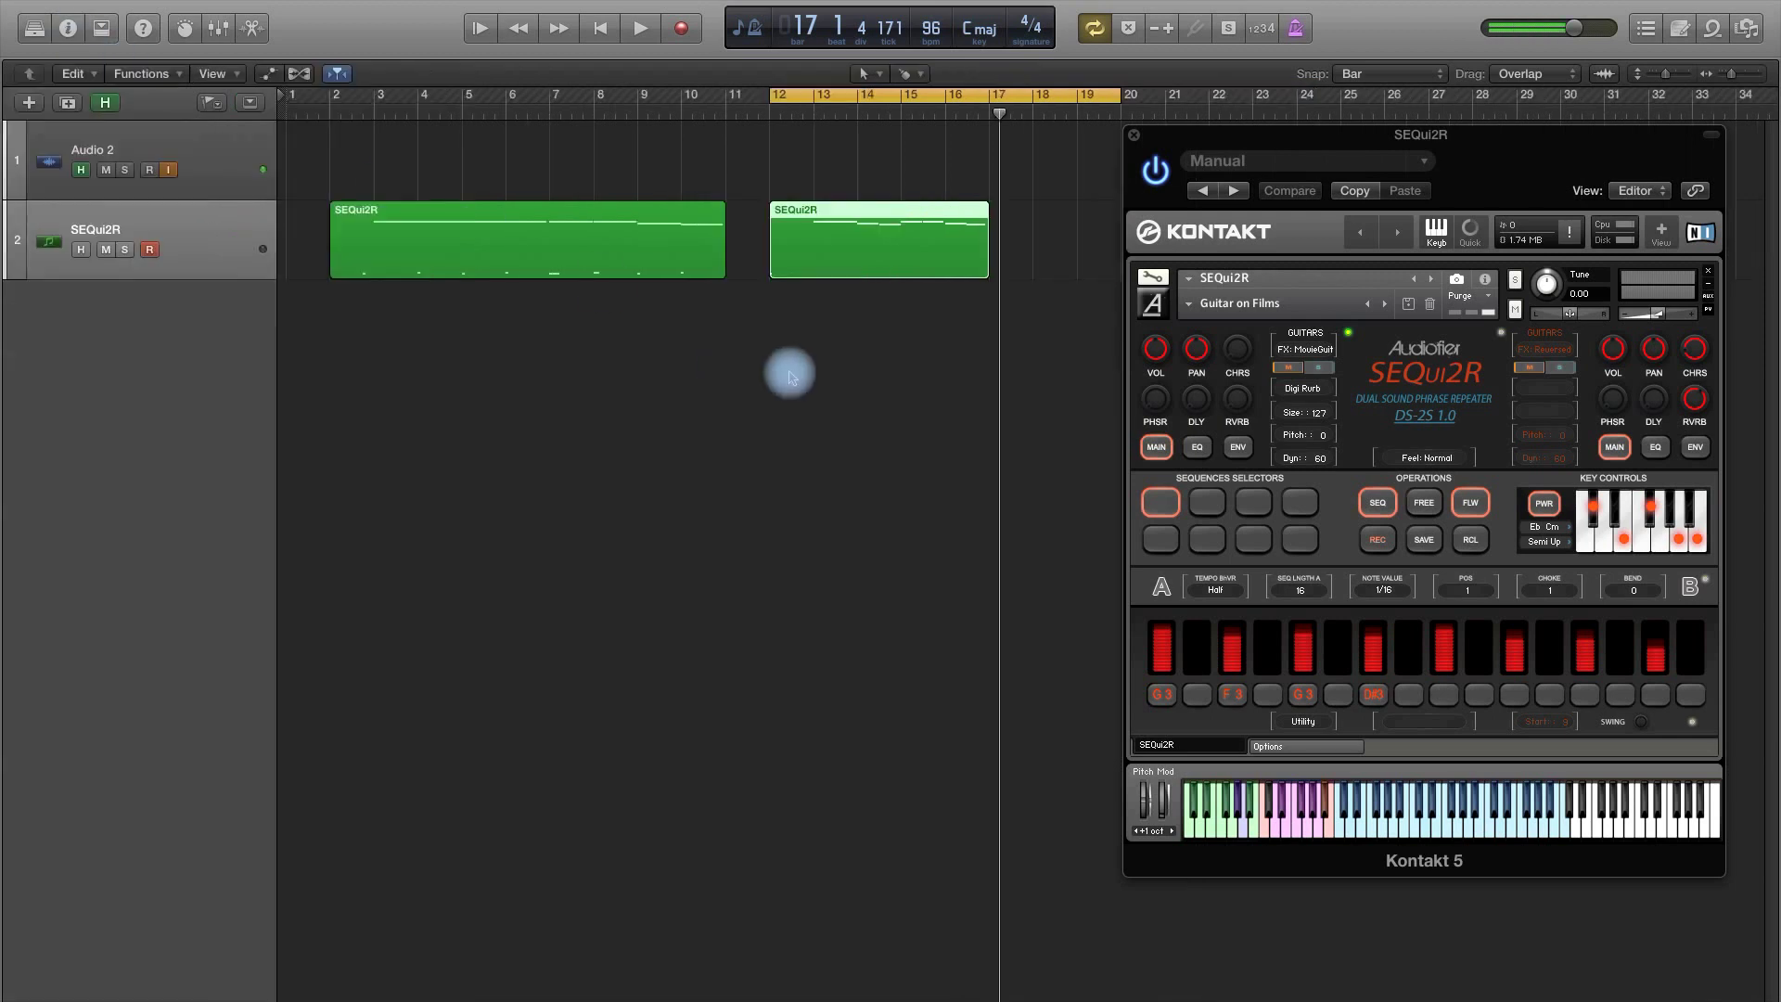
Open the bars 12–17 region in the Piano Roll, play its phrase, and zoom in around the playhead.
key("space")
double_click(830, 274)
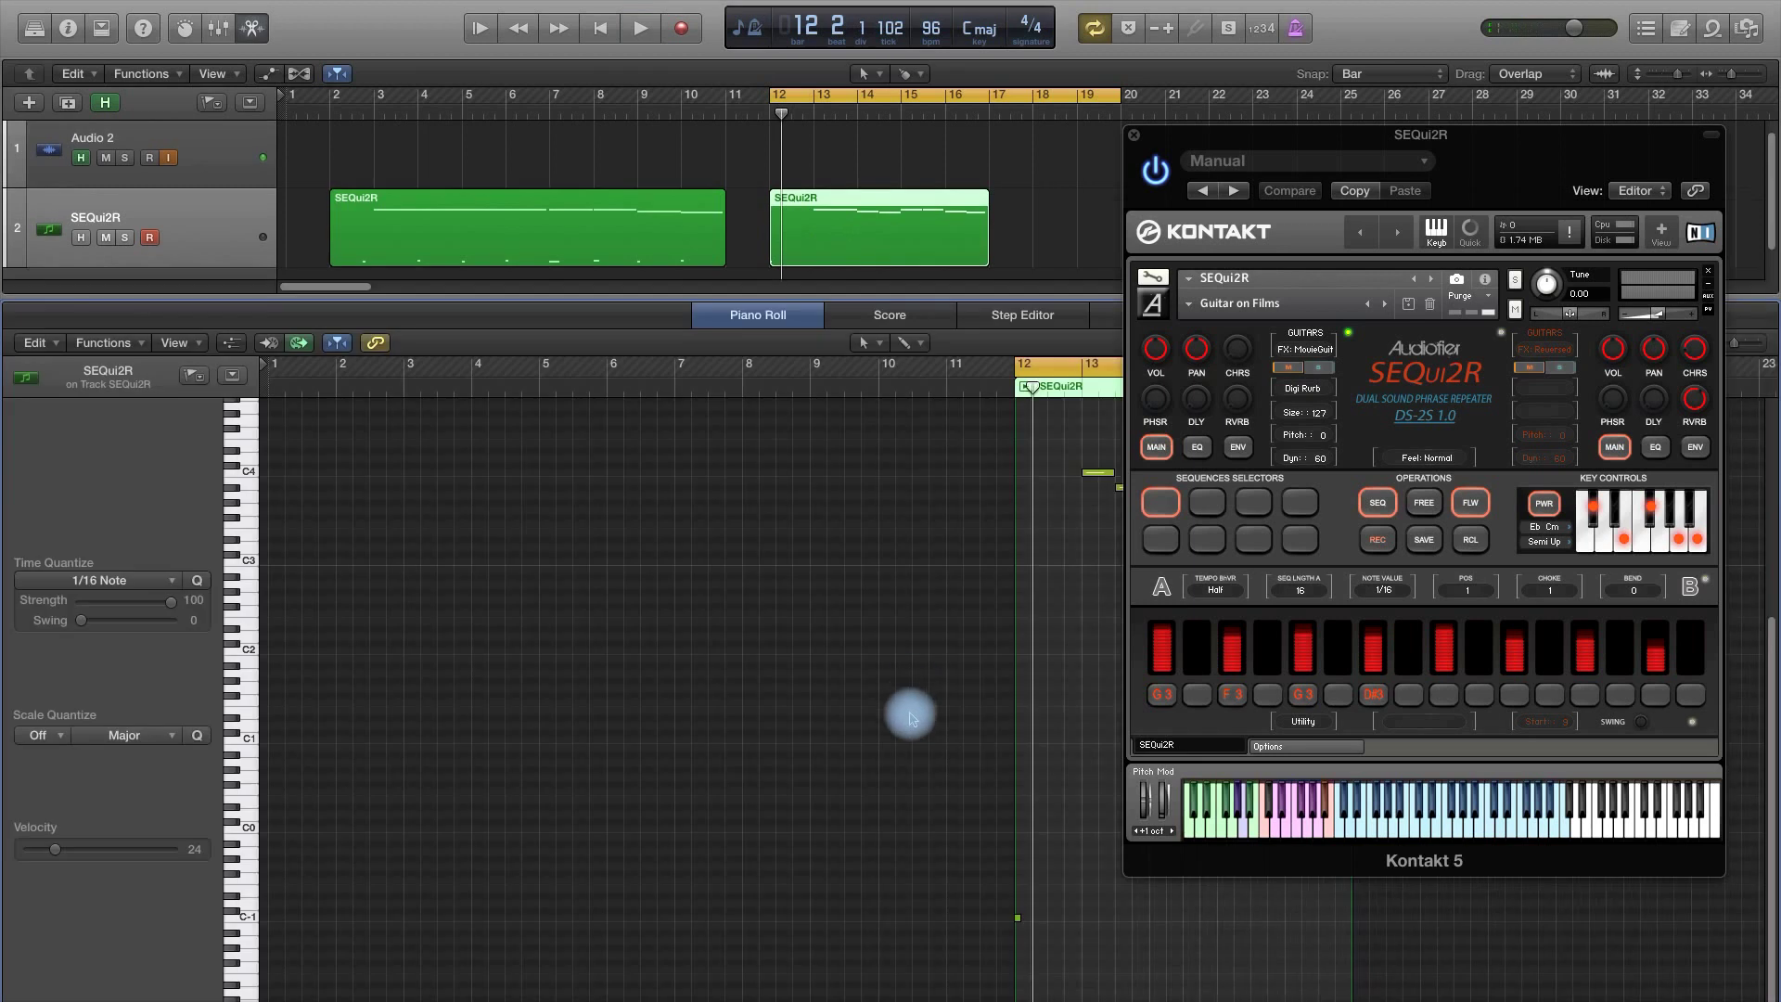
scroll(1017, 782, "right", 6)
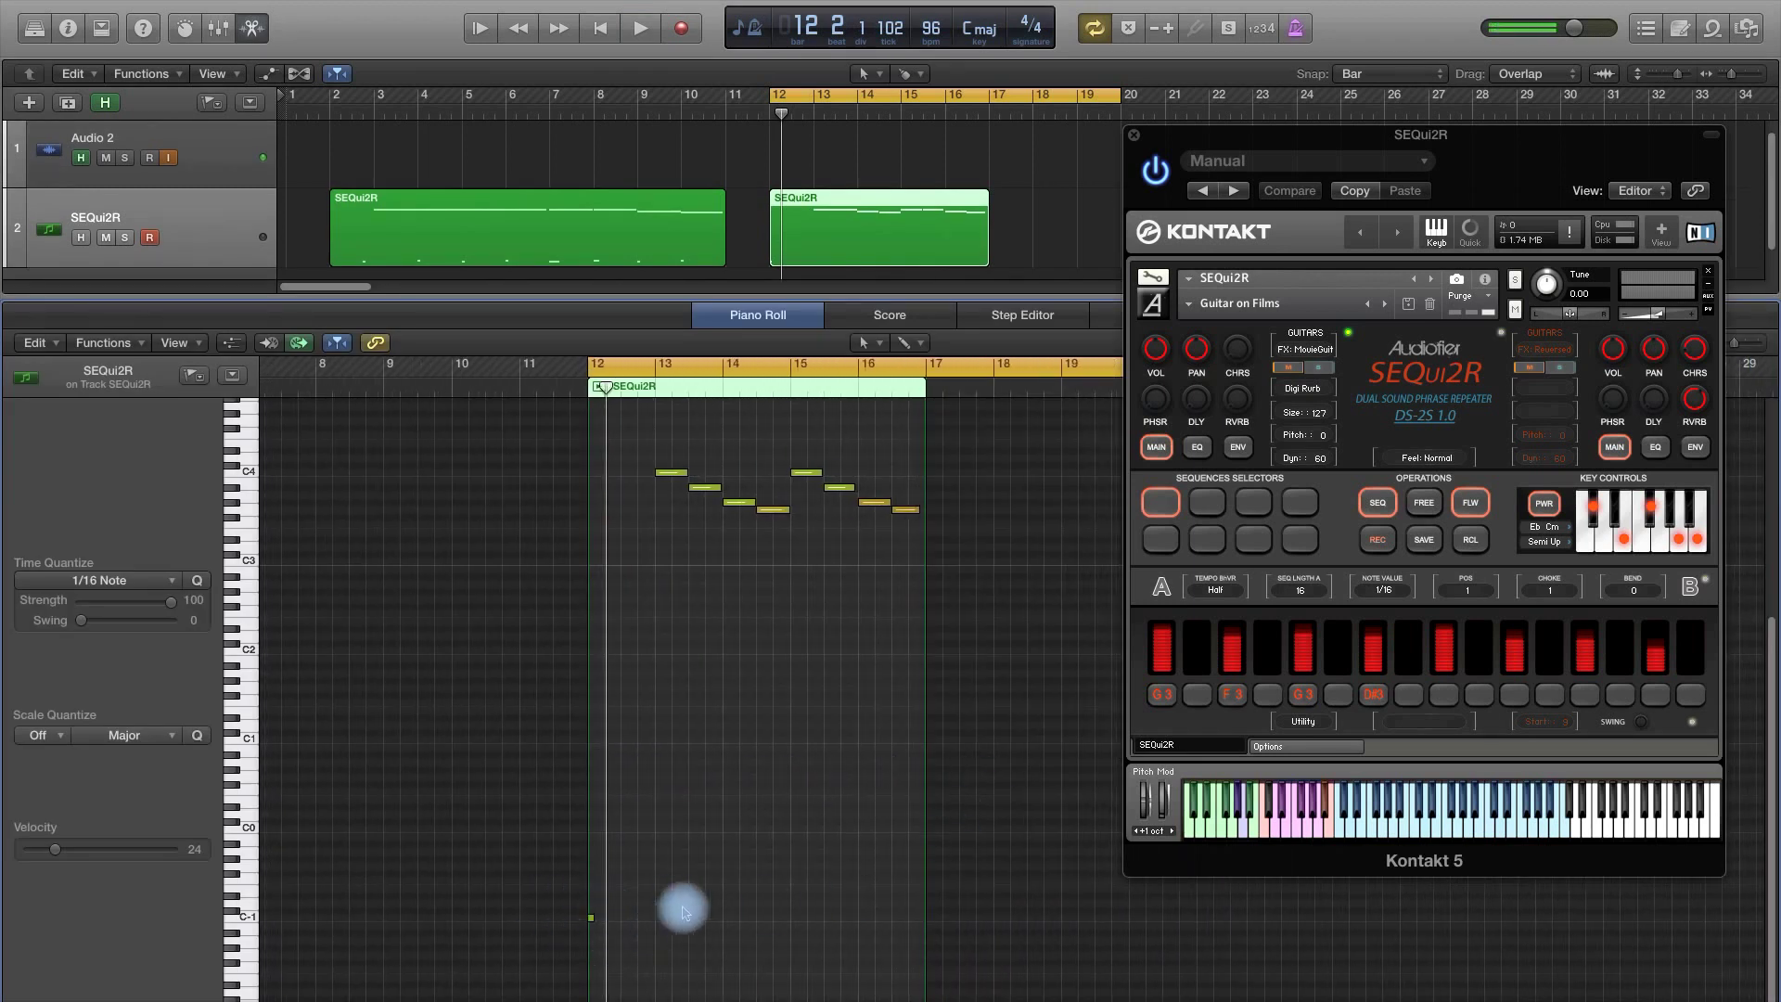
key("space")
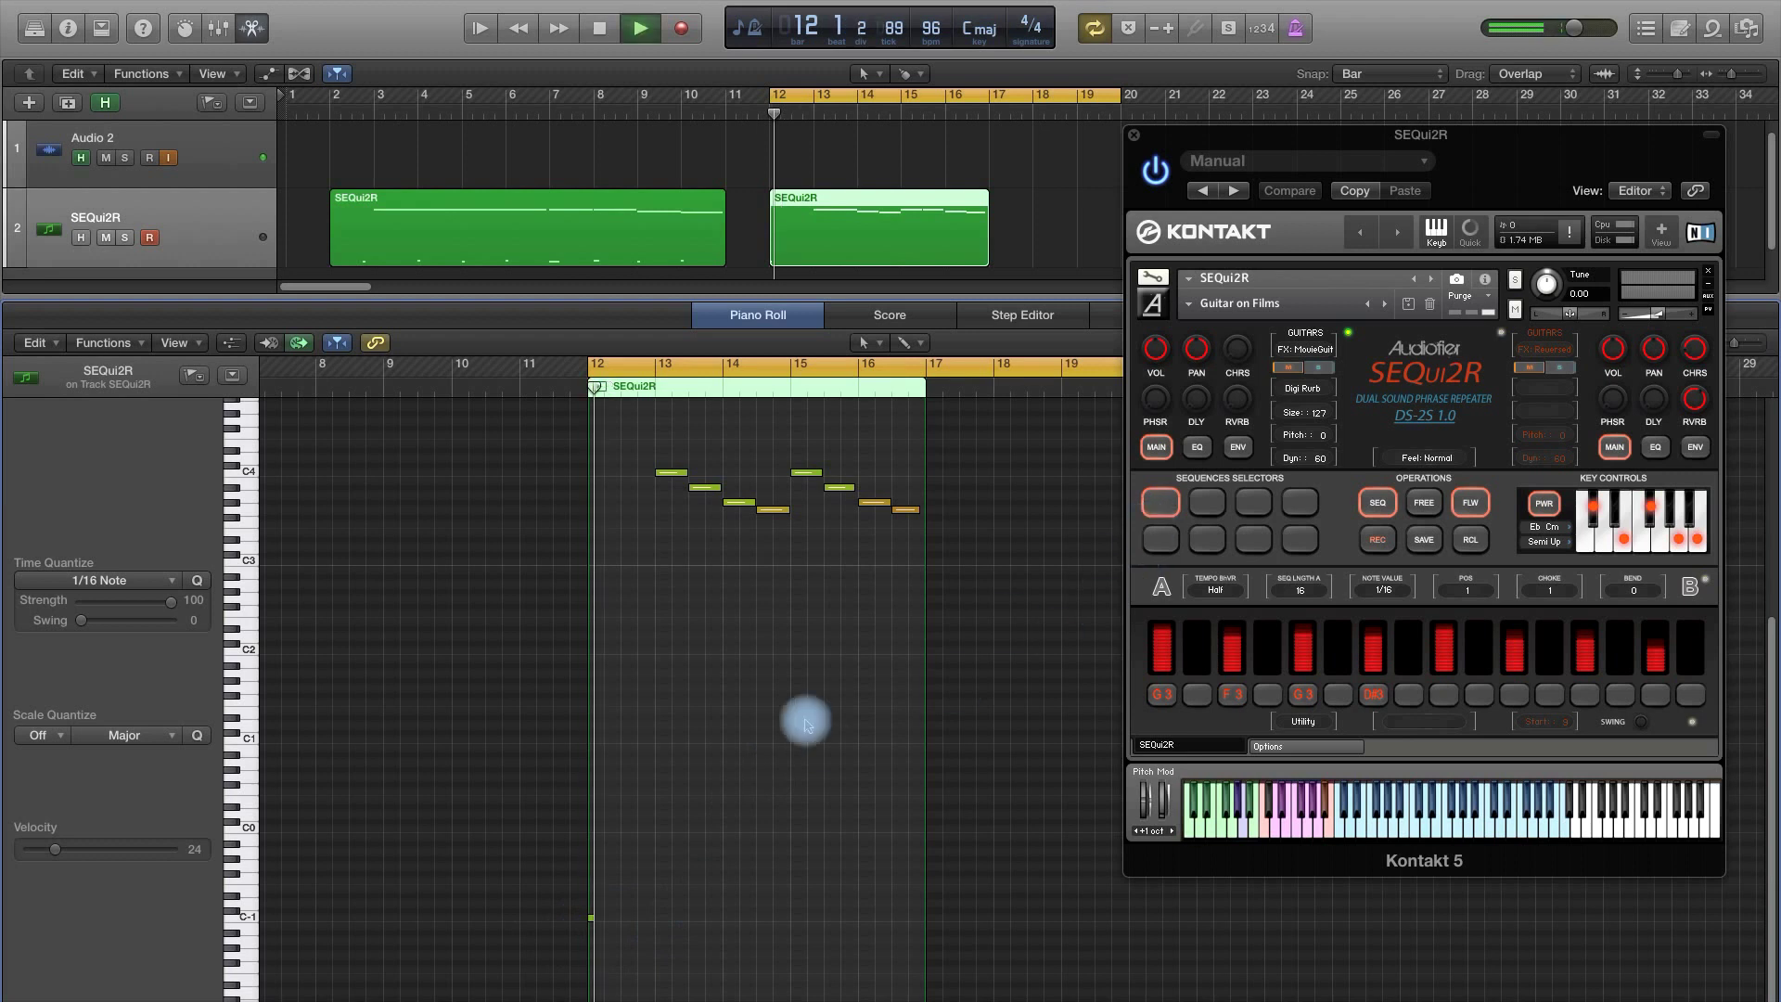
scroll(806, 721, "up", 3)
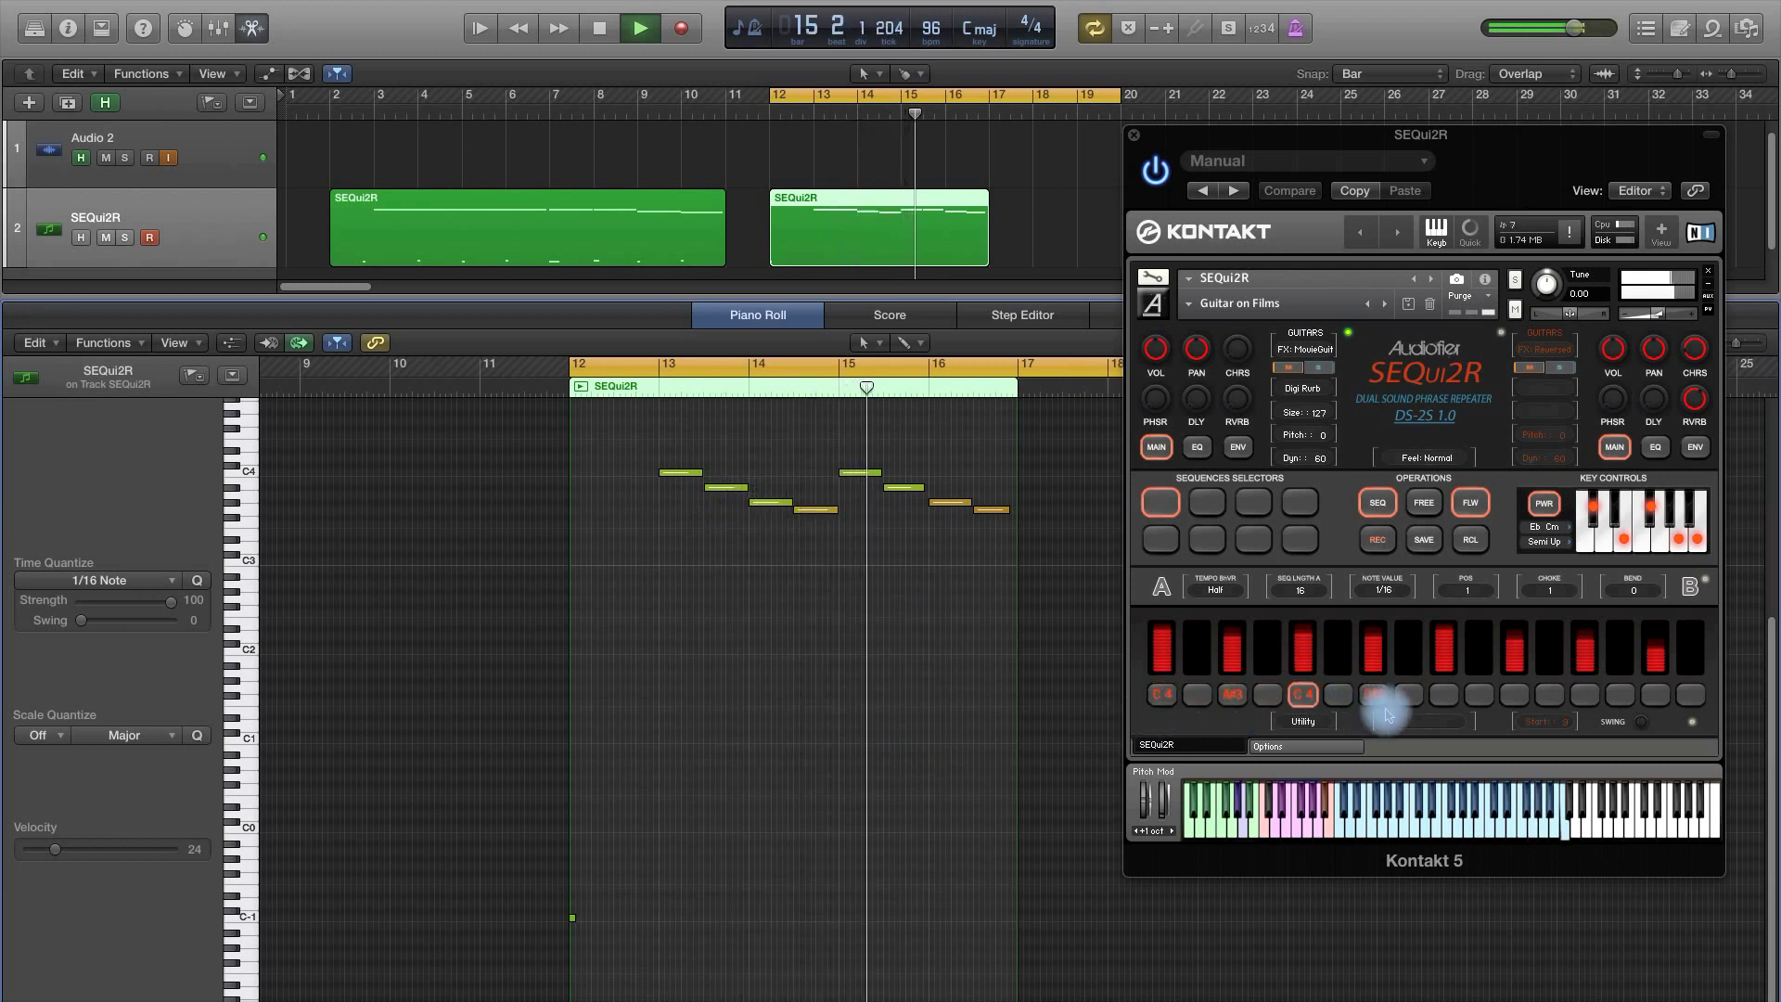
key("space")
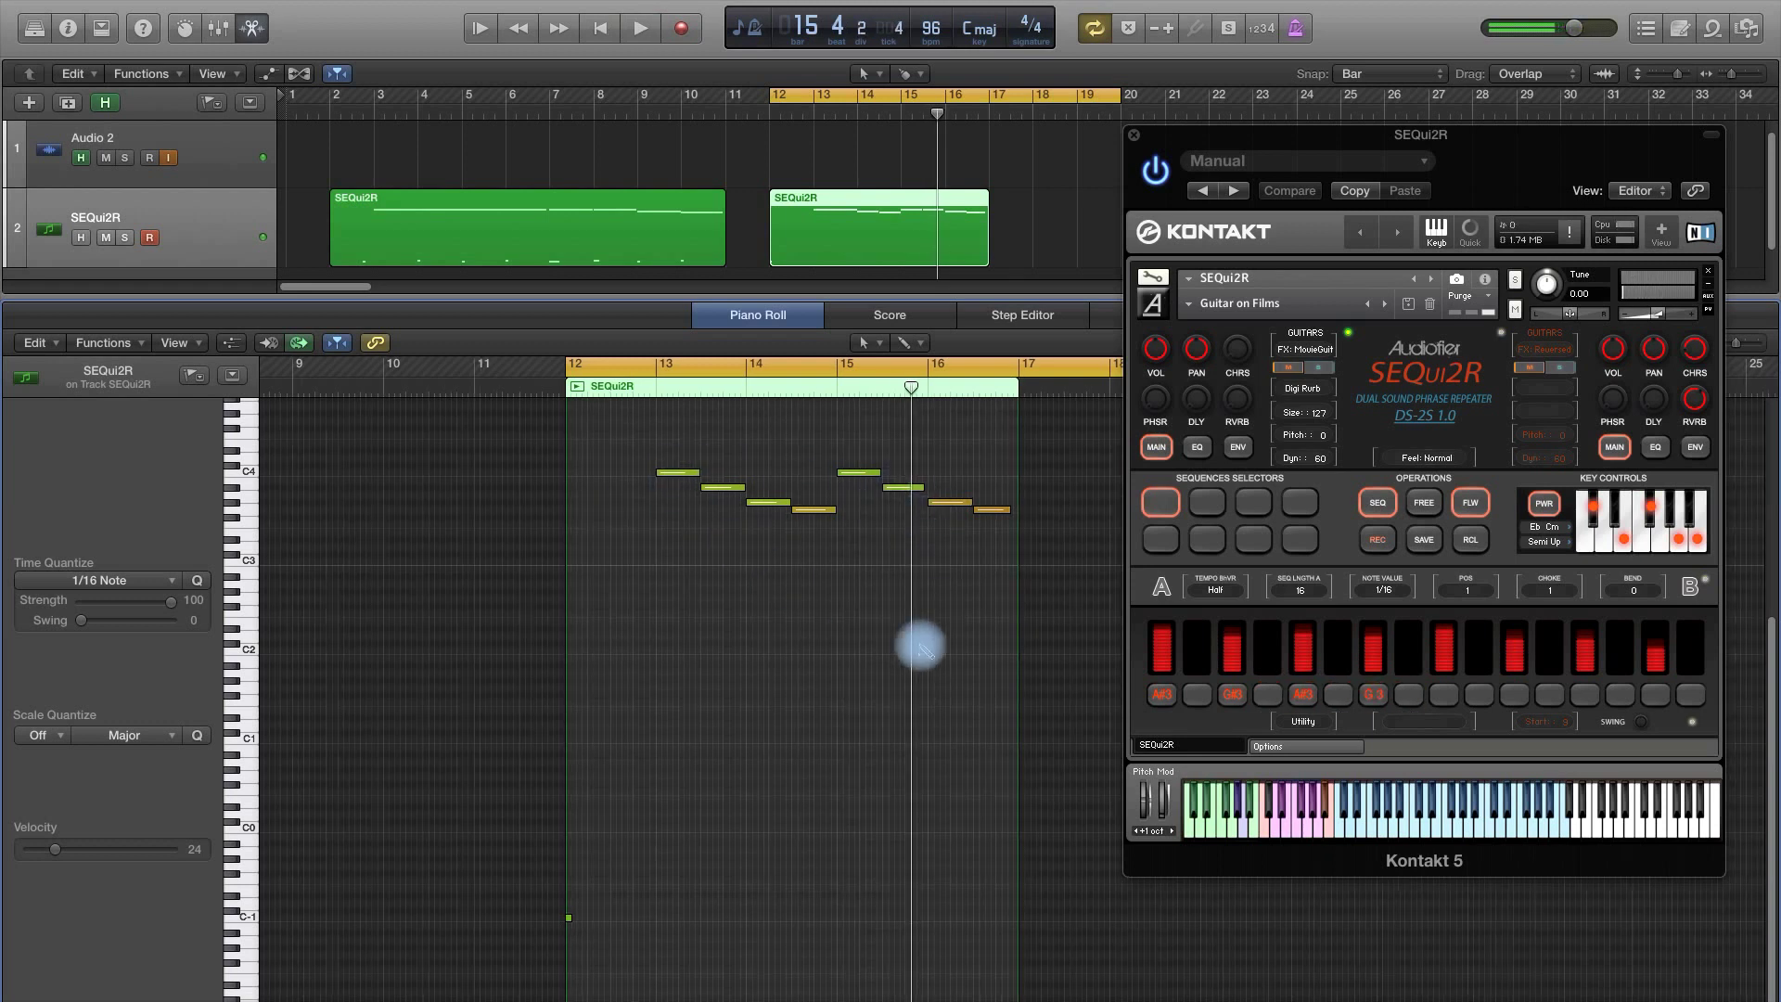
key("super+Right")
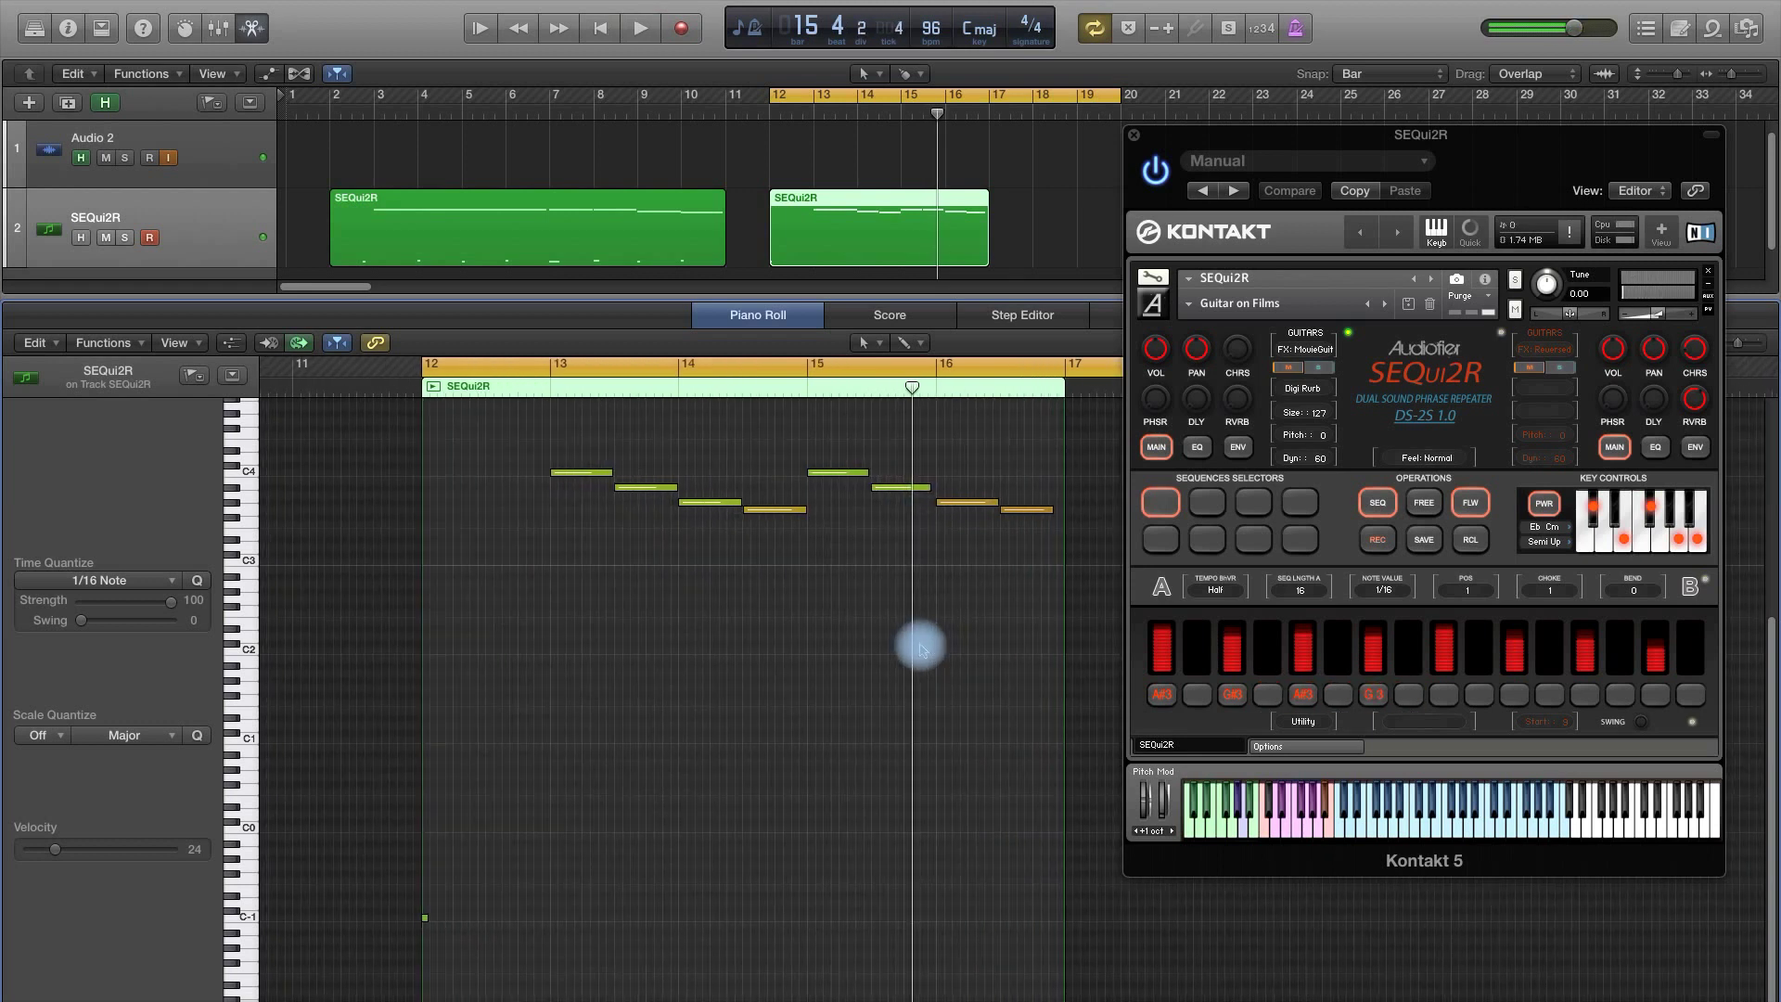
Toggle SEQui2R's legato, select the phrase's eight notes, and show them in the Event List.
left_click(1251, 828)
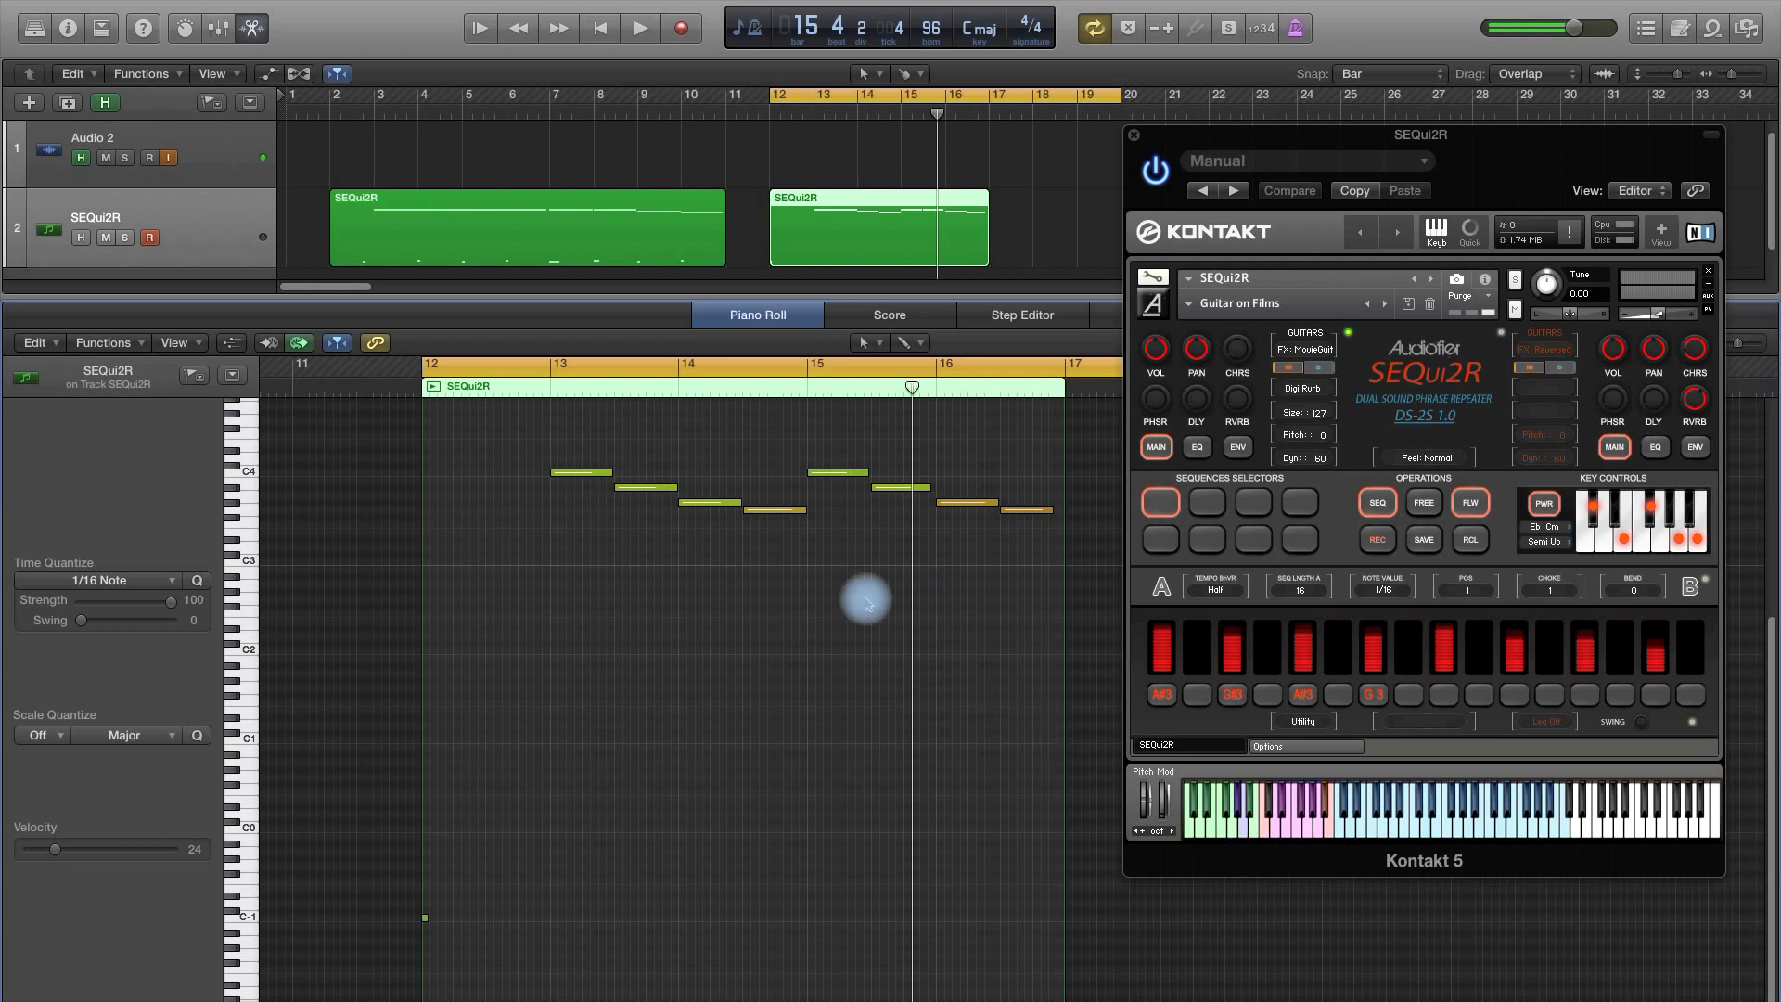
left_click_drag(575, 436, 1042, 568)
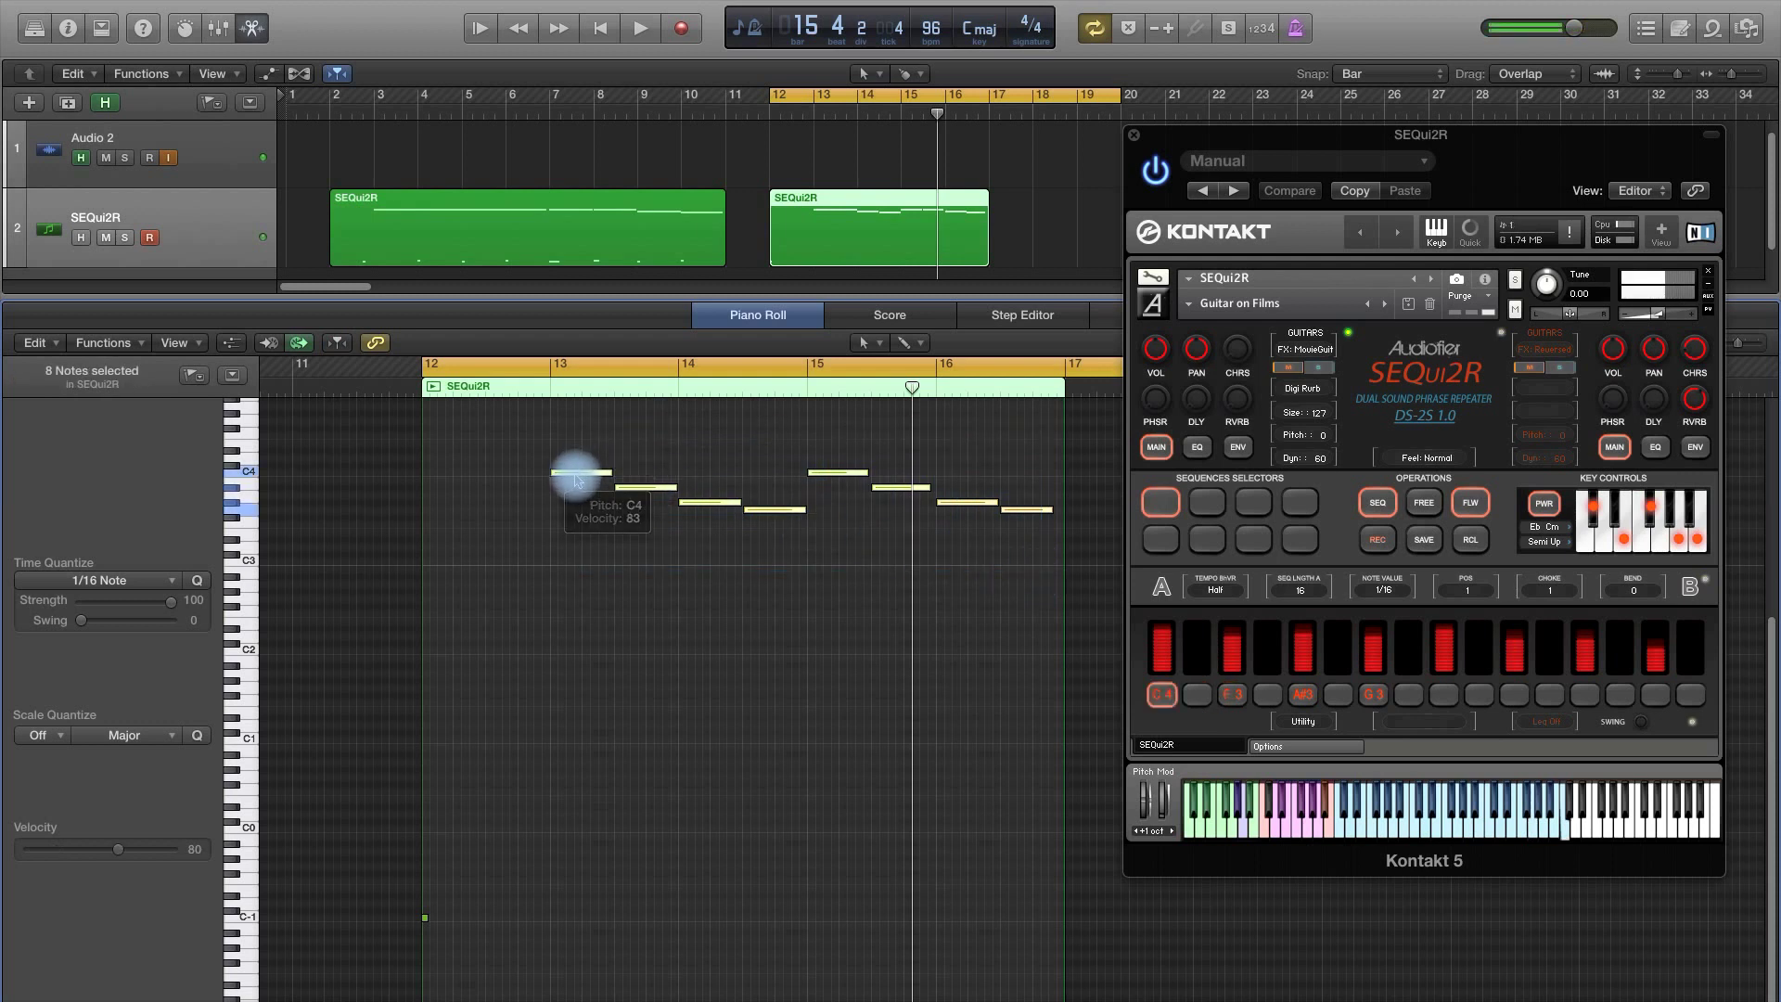
key("d")
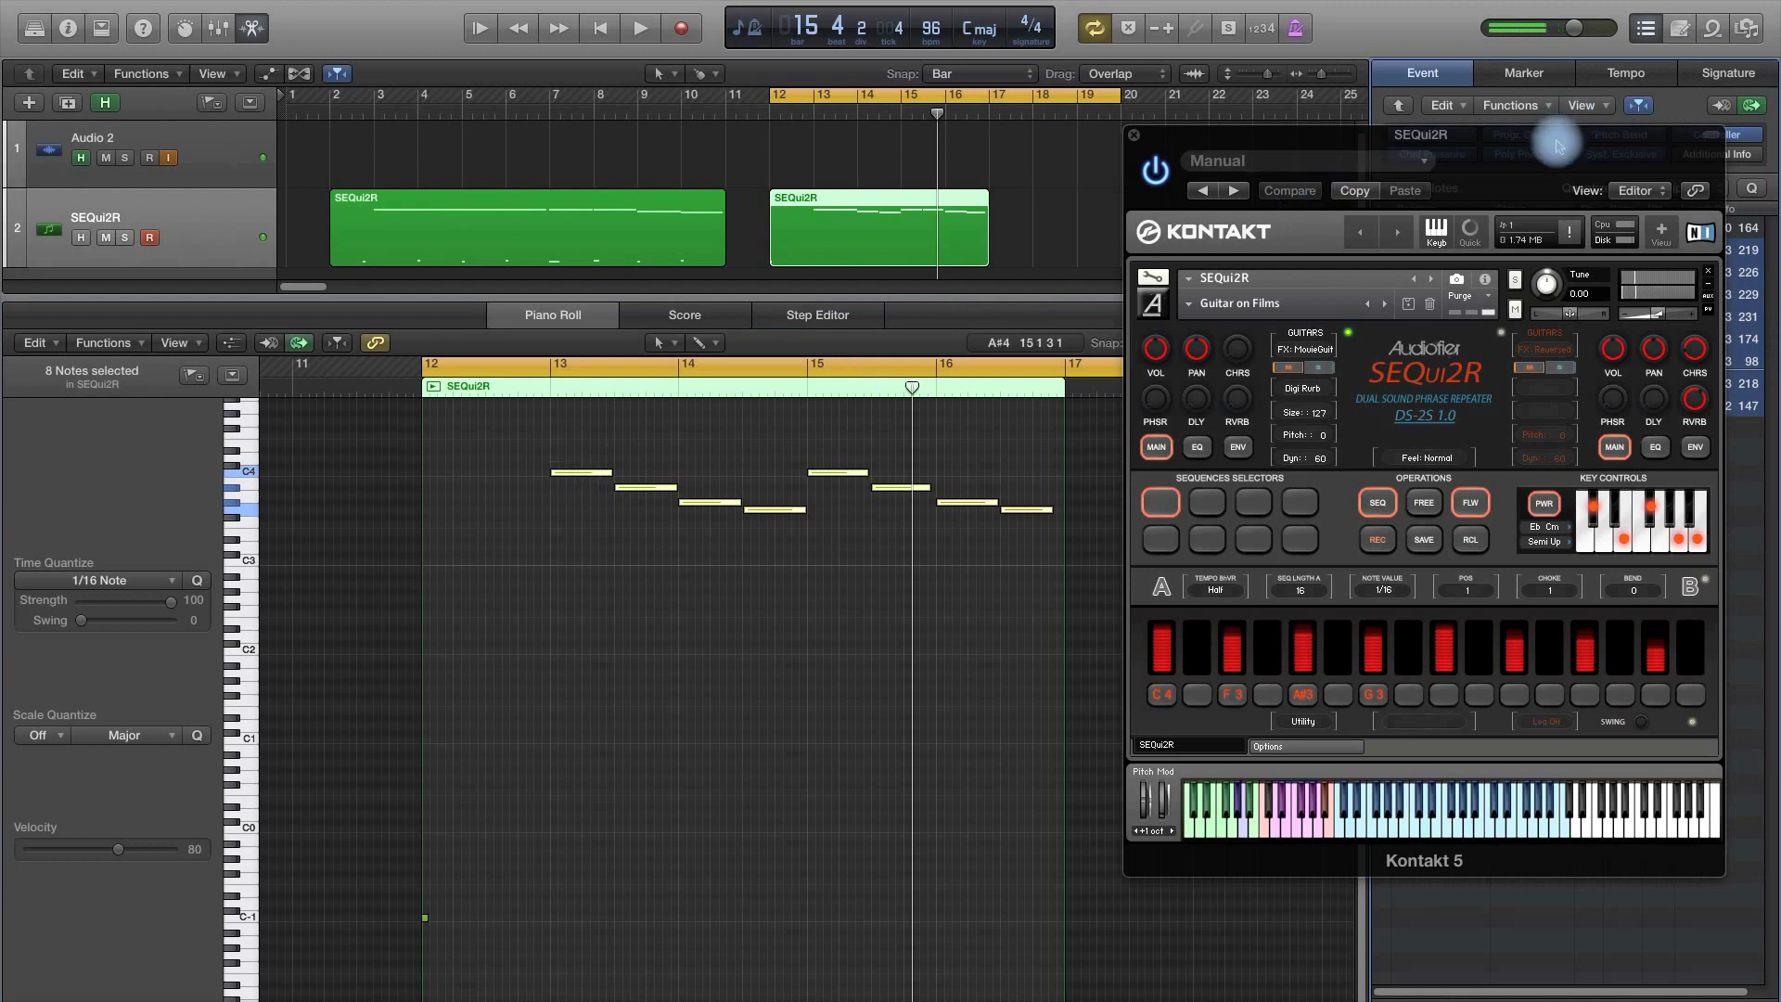
left_click_drag(1559, 144, 1062, 158)
Close the Kontakt window, select the second SEQui2R region, and move the playhead to bar 13.
left_click_drag(1752, 269, 1717, 275)
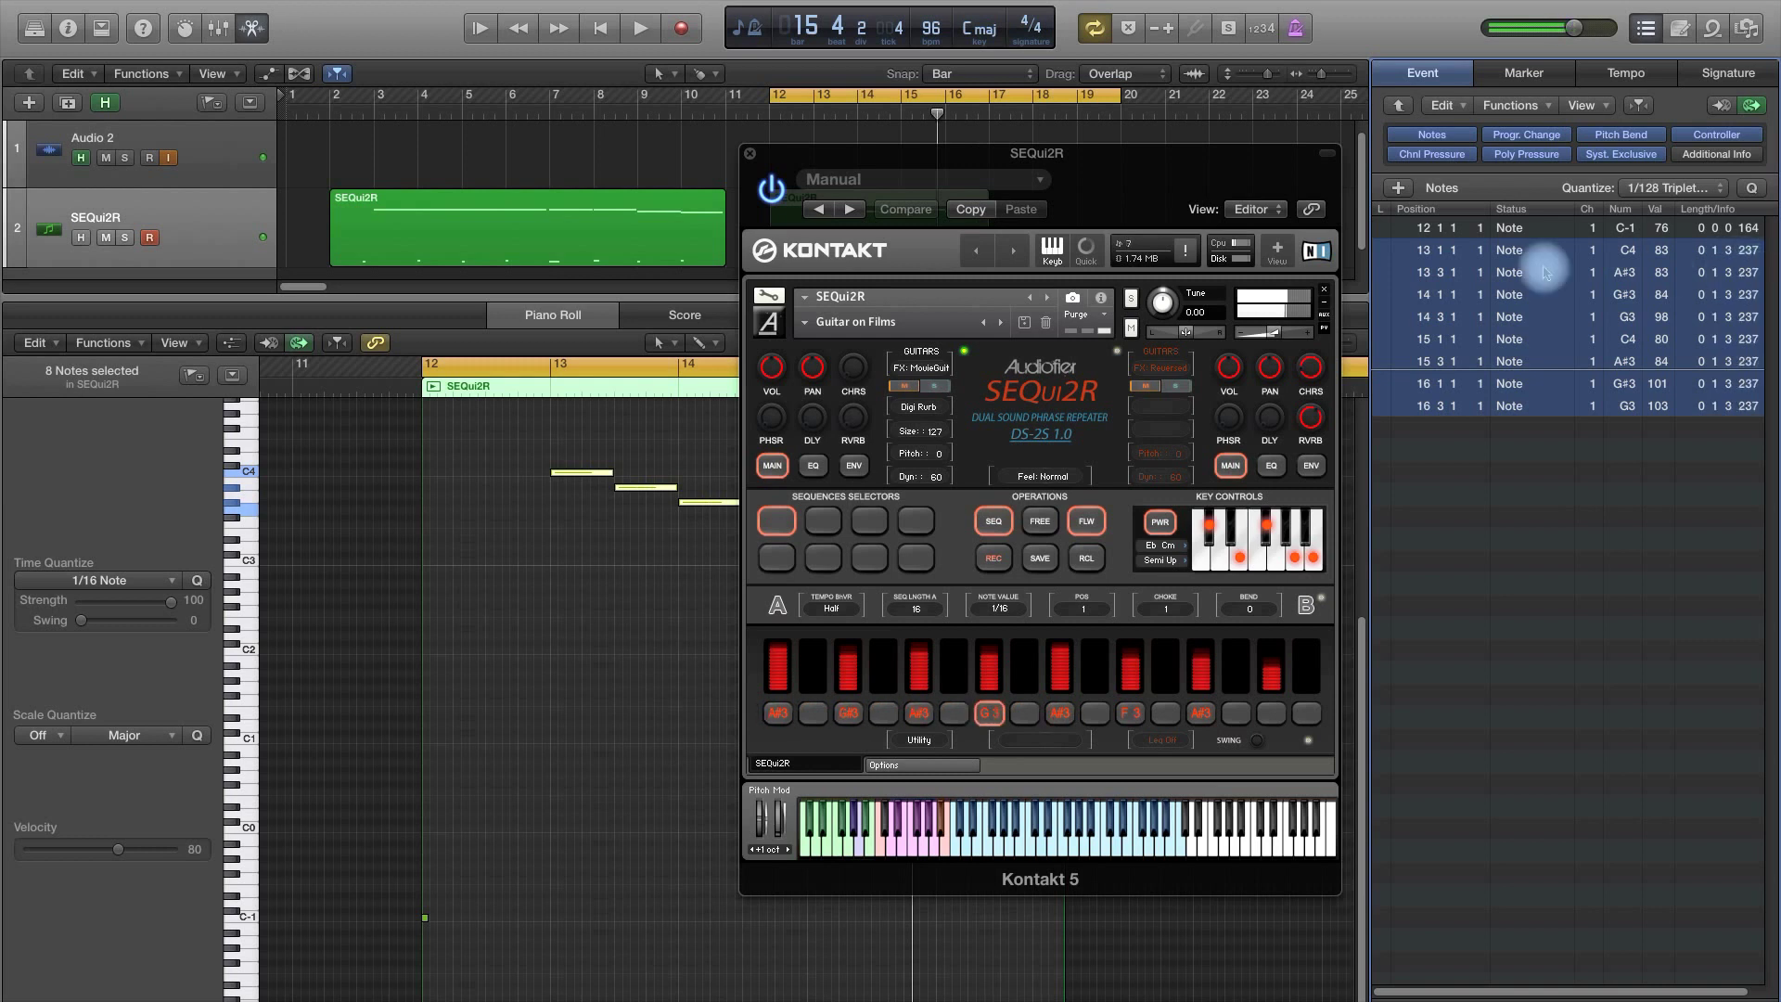
left_click(754, 162)
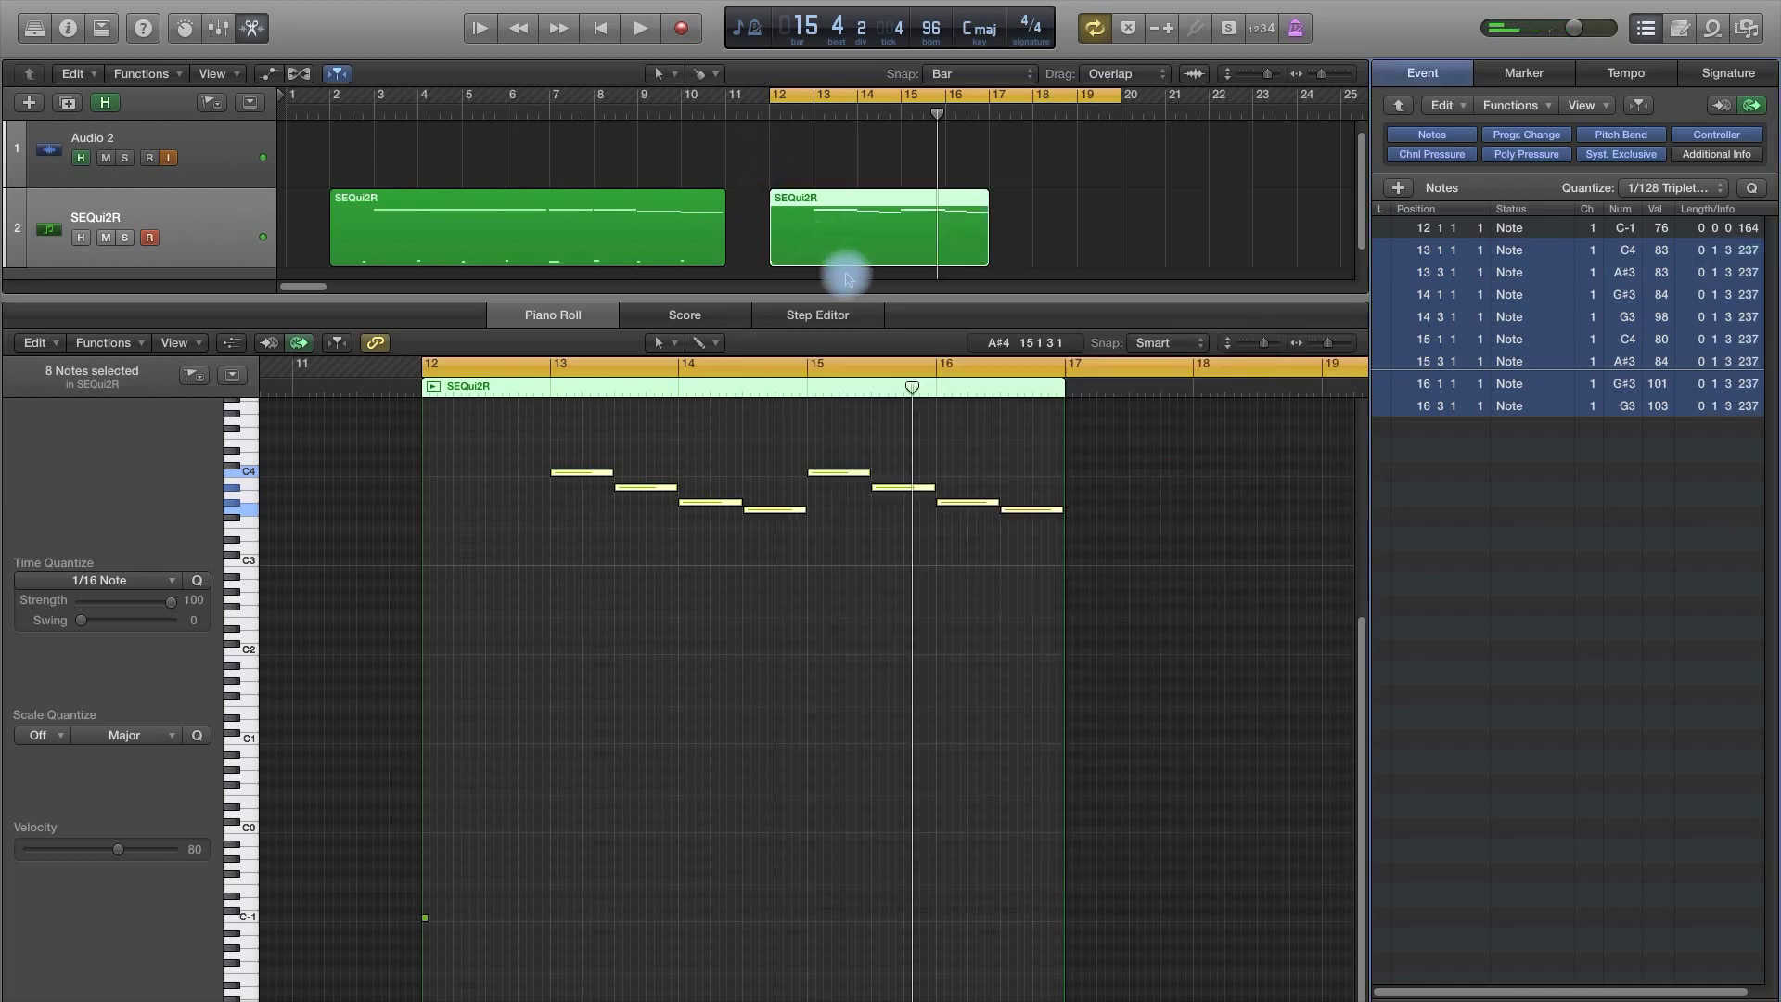
left_click(925, 236)
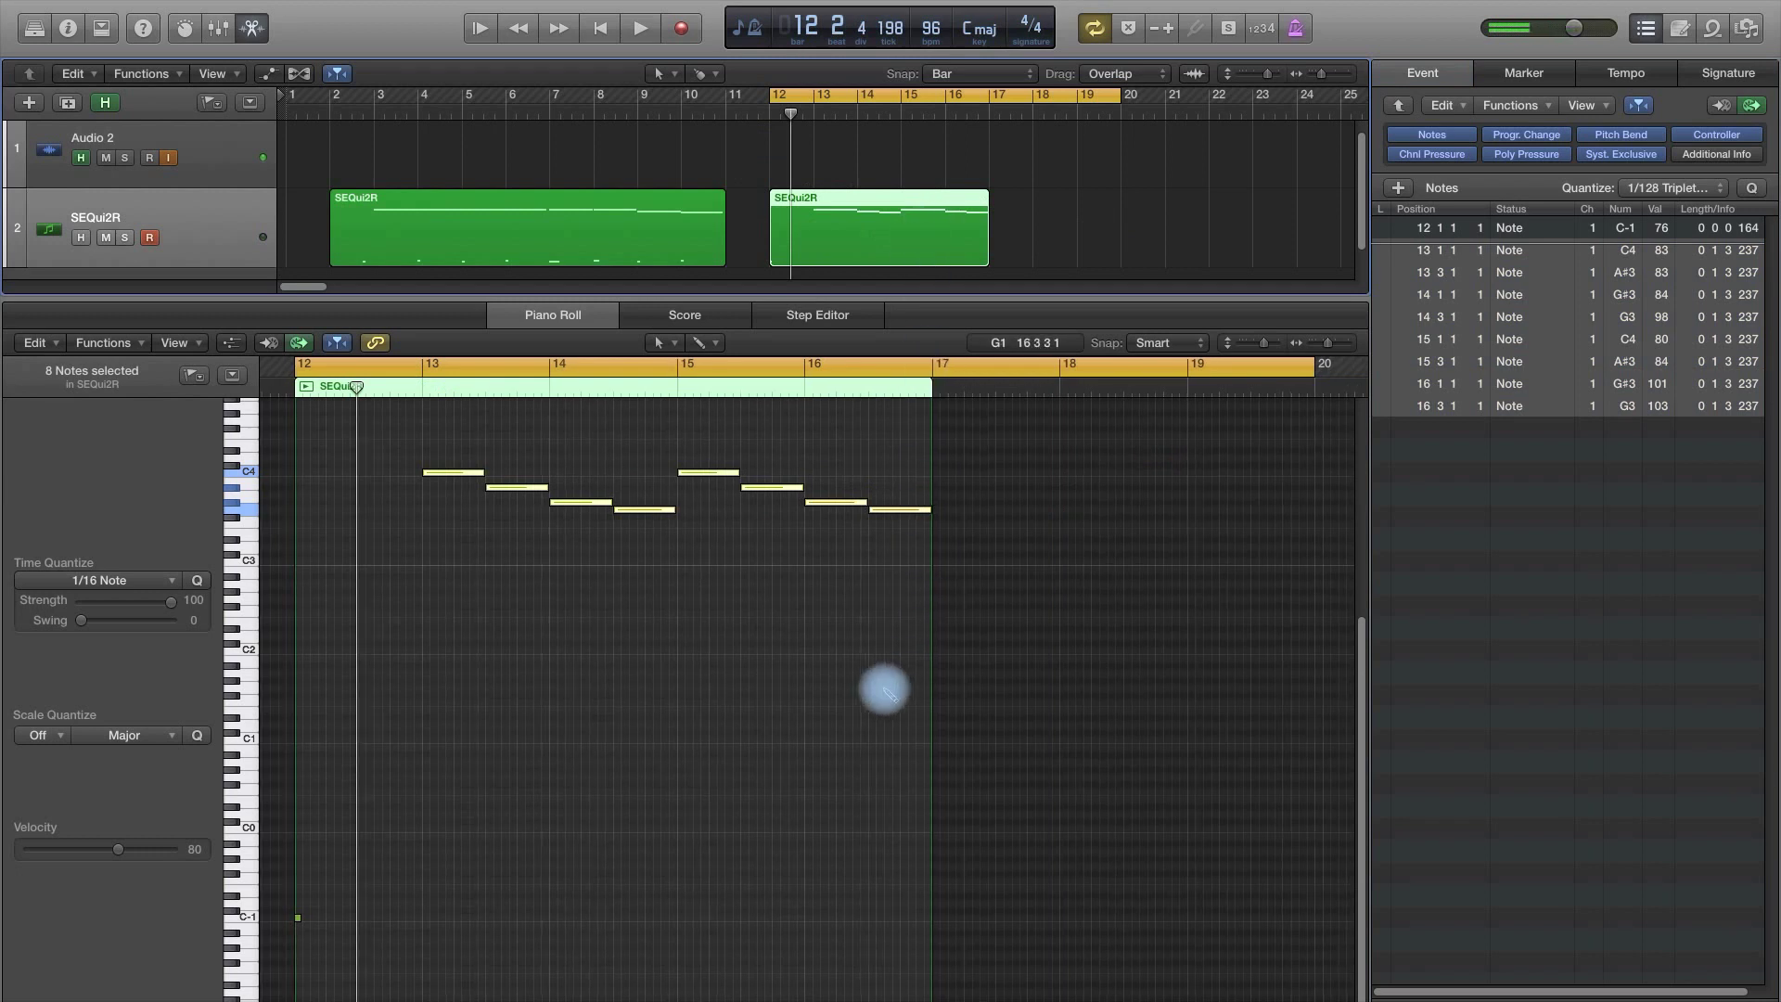
scroll(882, 688, "left", 3)
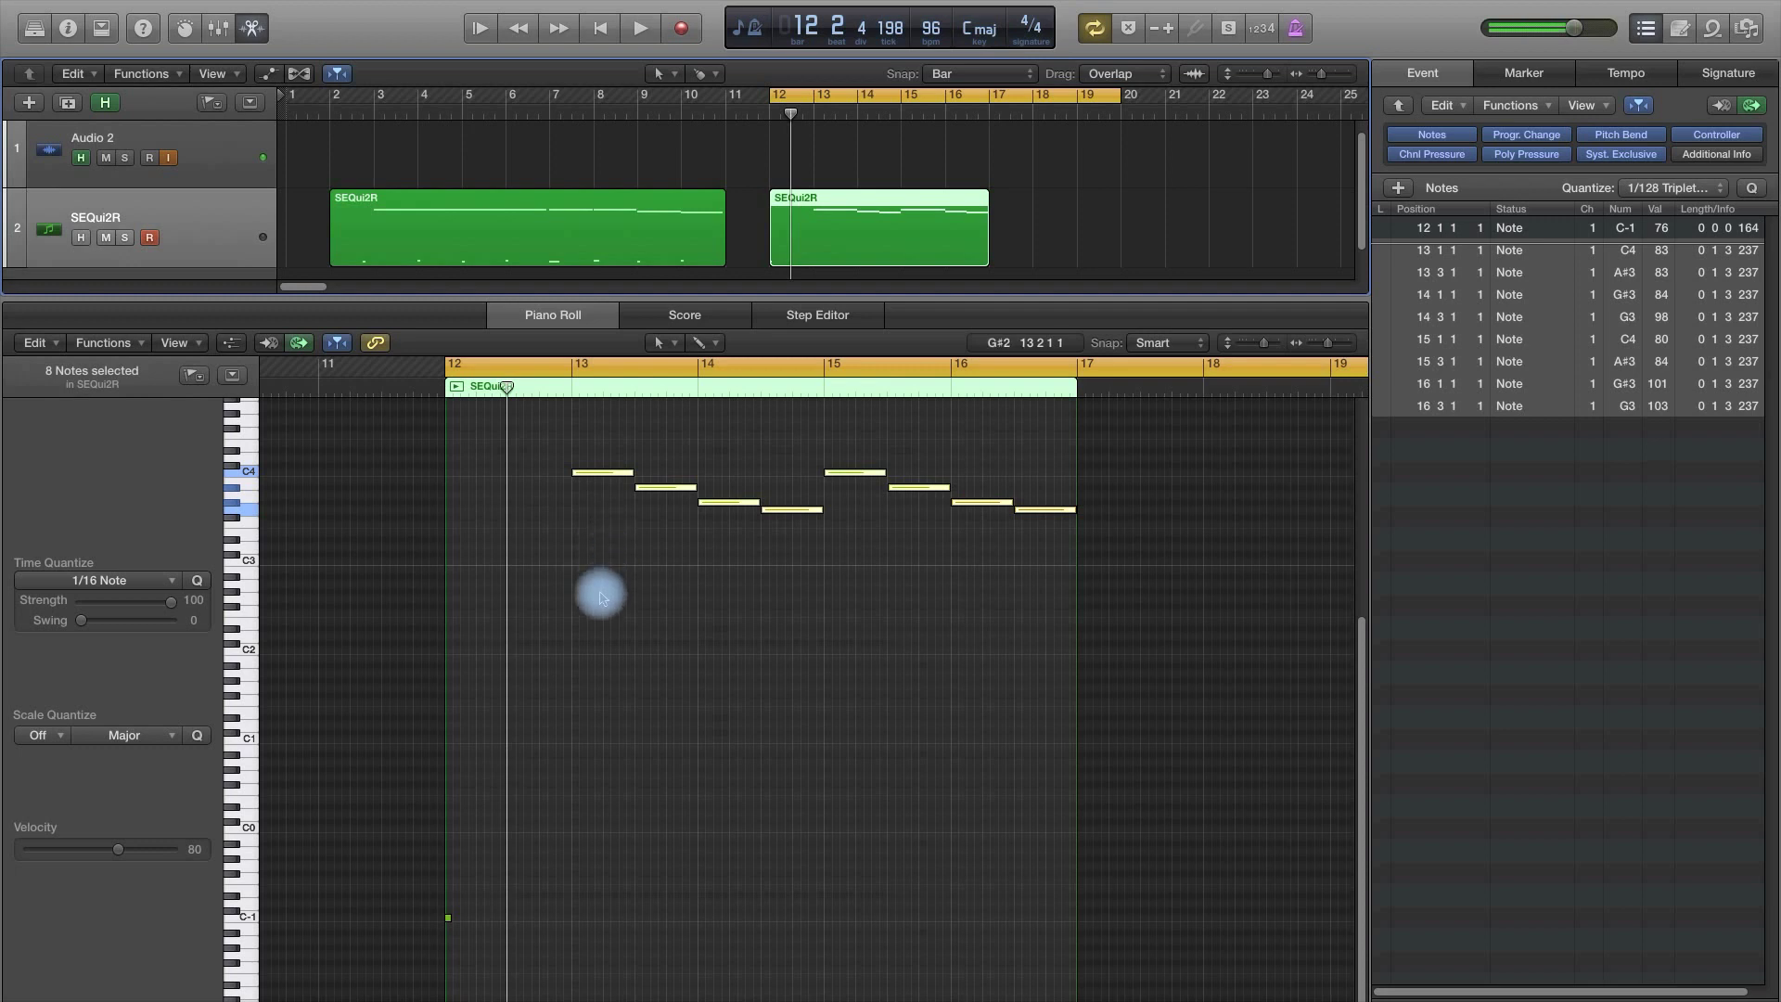
key(".")
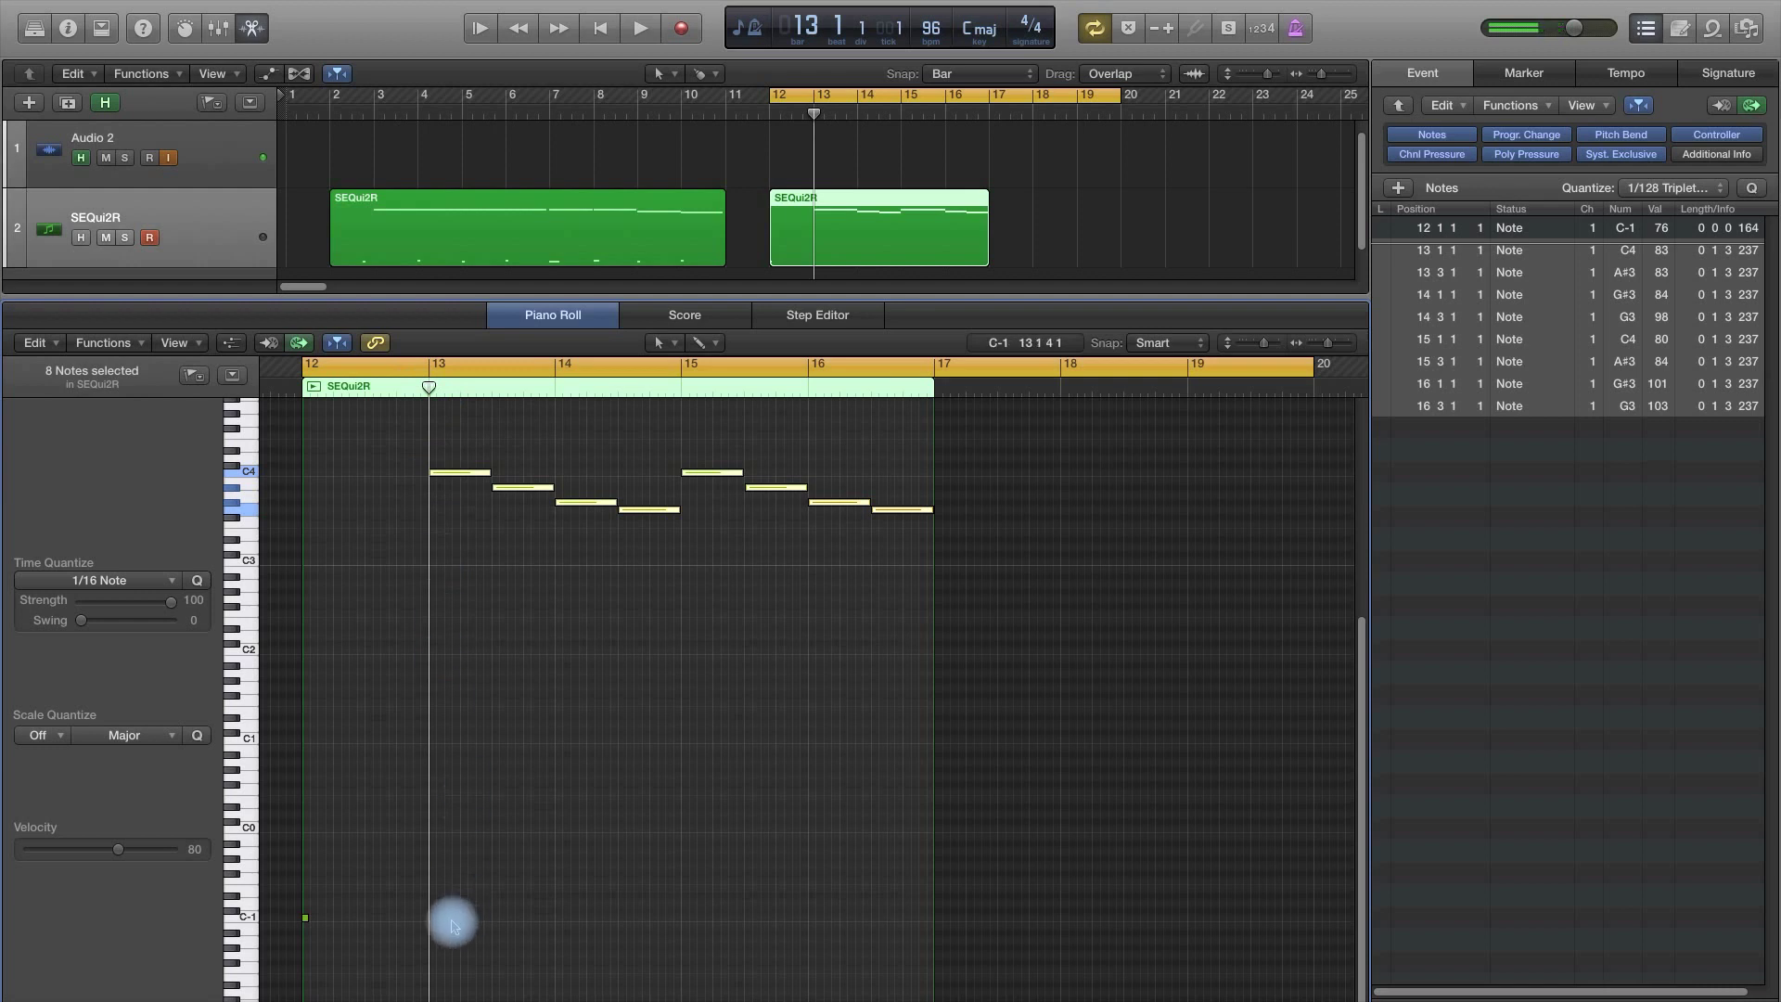
Record B-1 and A#-1 key-switch notes into the bar-12 SEQui2R region during playback.
left_click(437, 894)
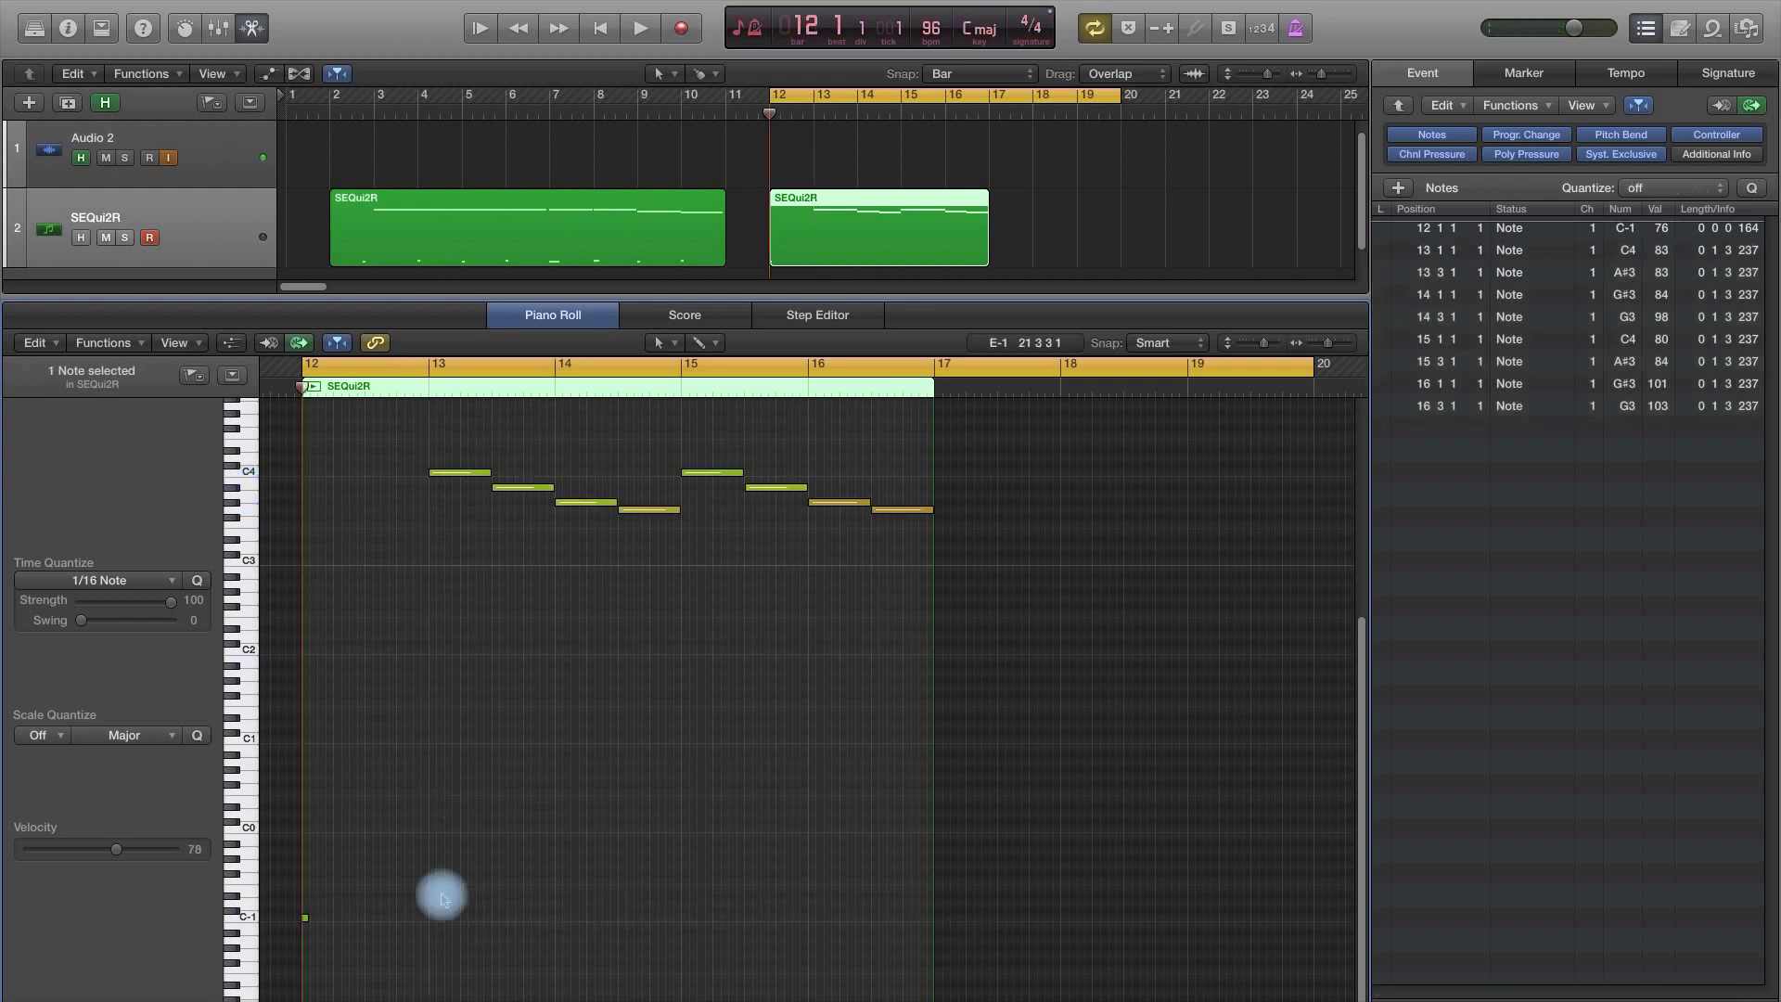
key("space")
left_click(819, 256)
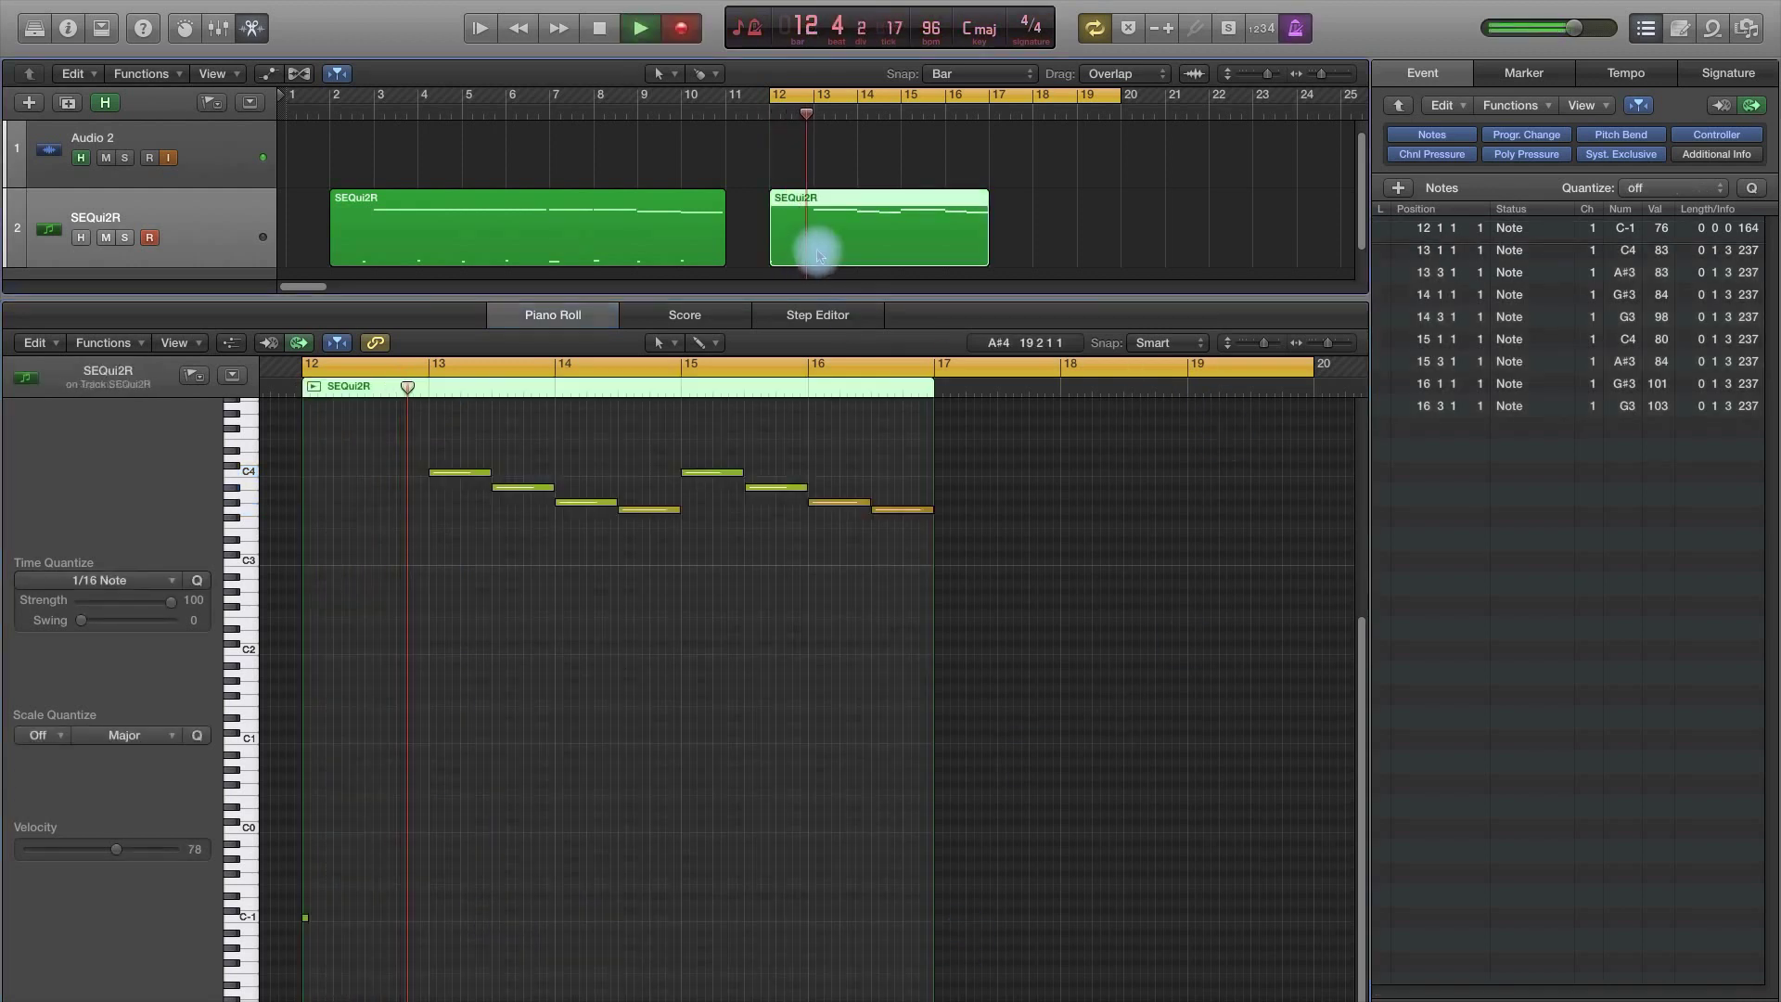
key("r")
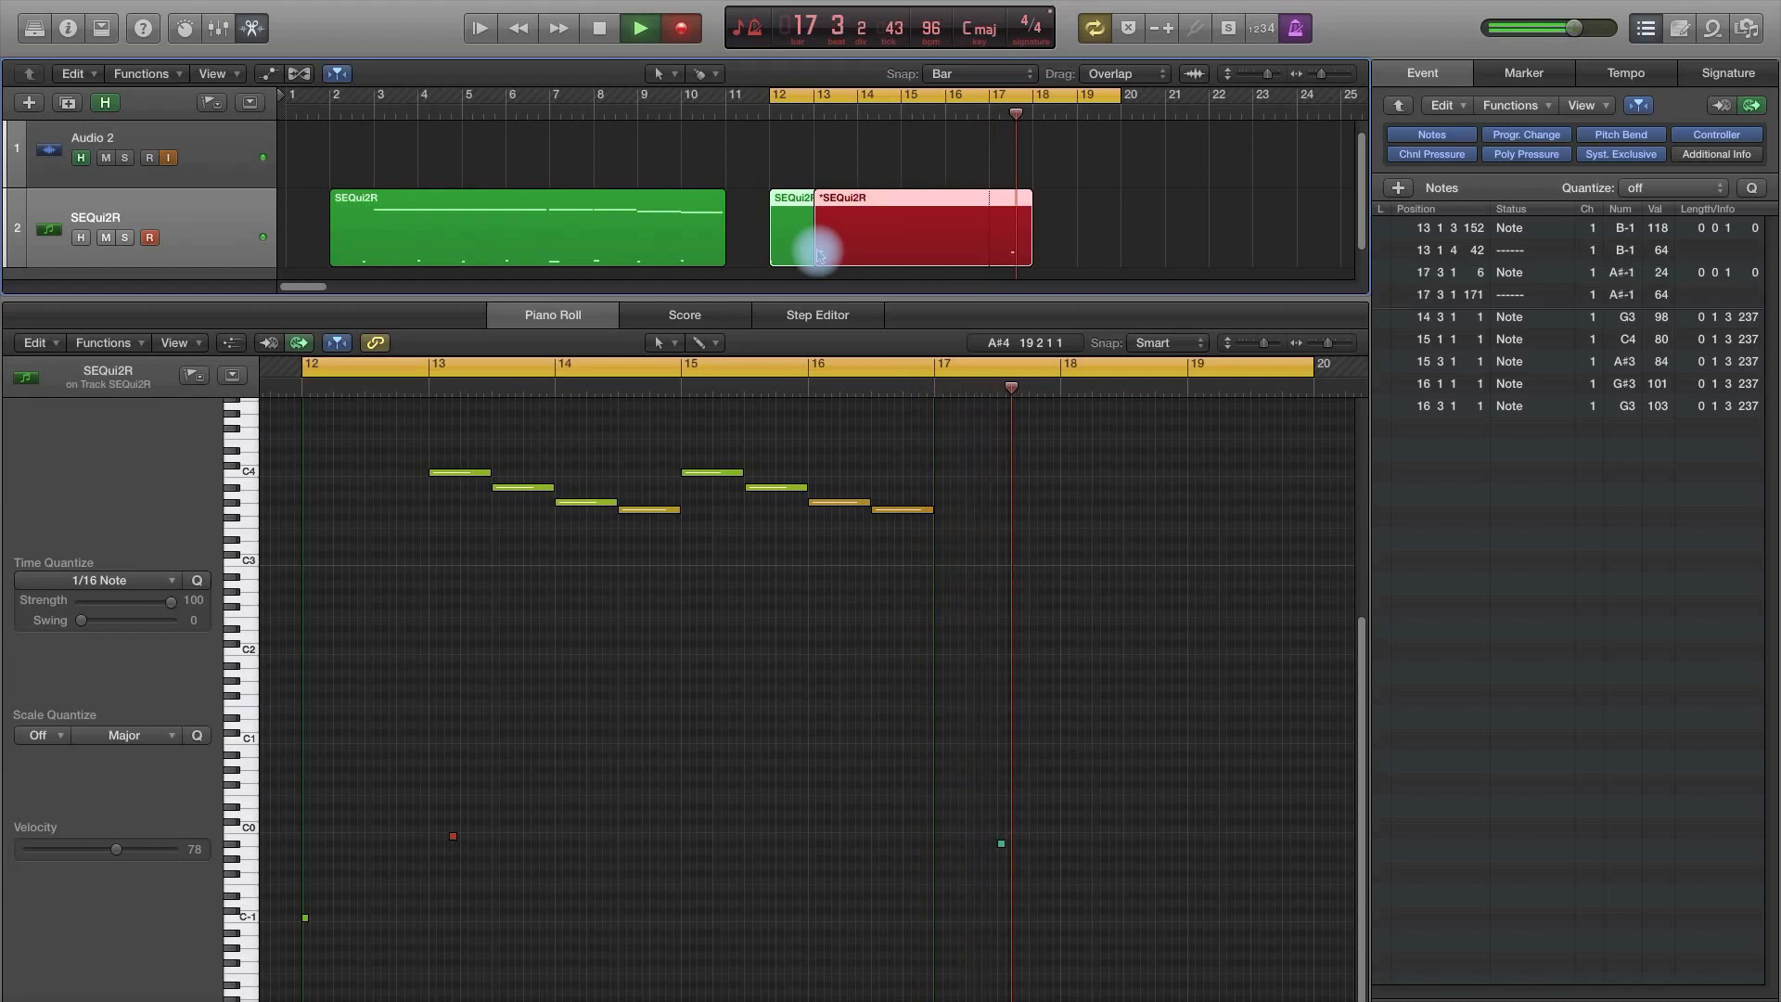
key("space")
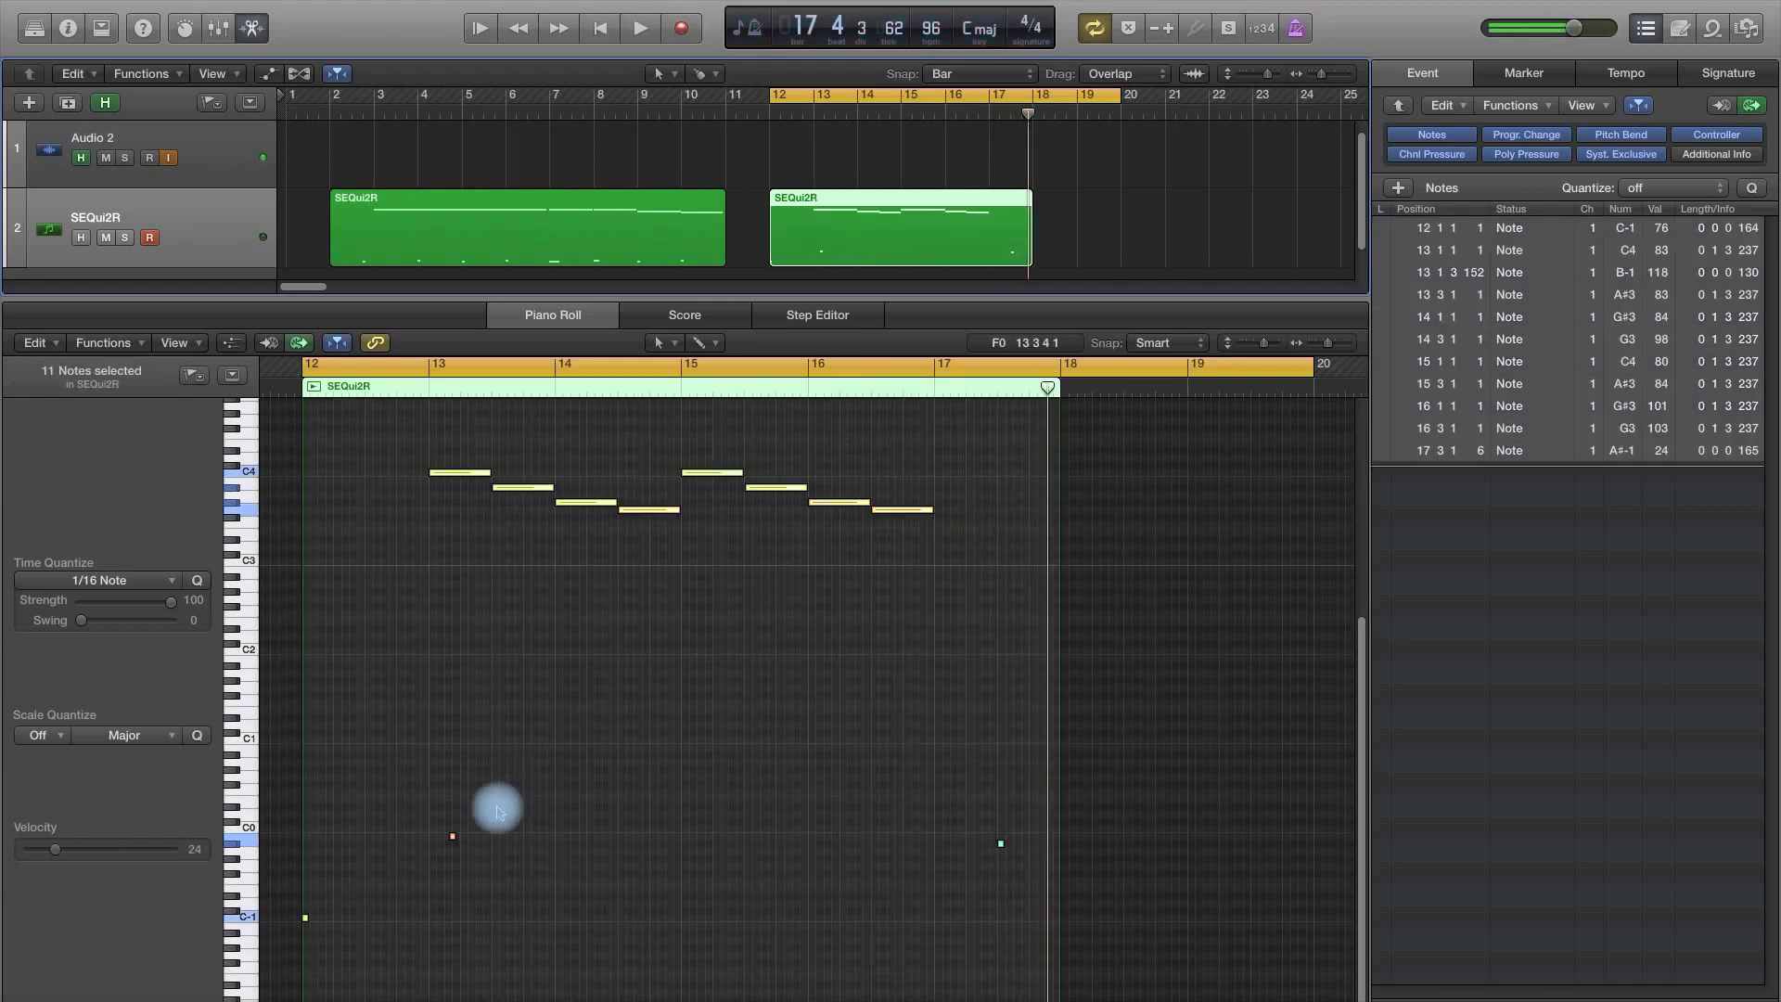
Select the A#-1 key-switch note and lengthen it.
left_click_drag(349, 768, 546, 879)
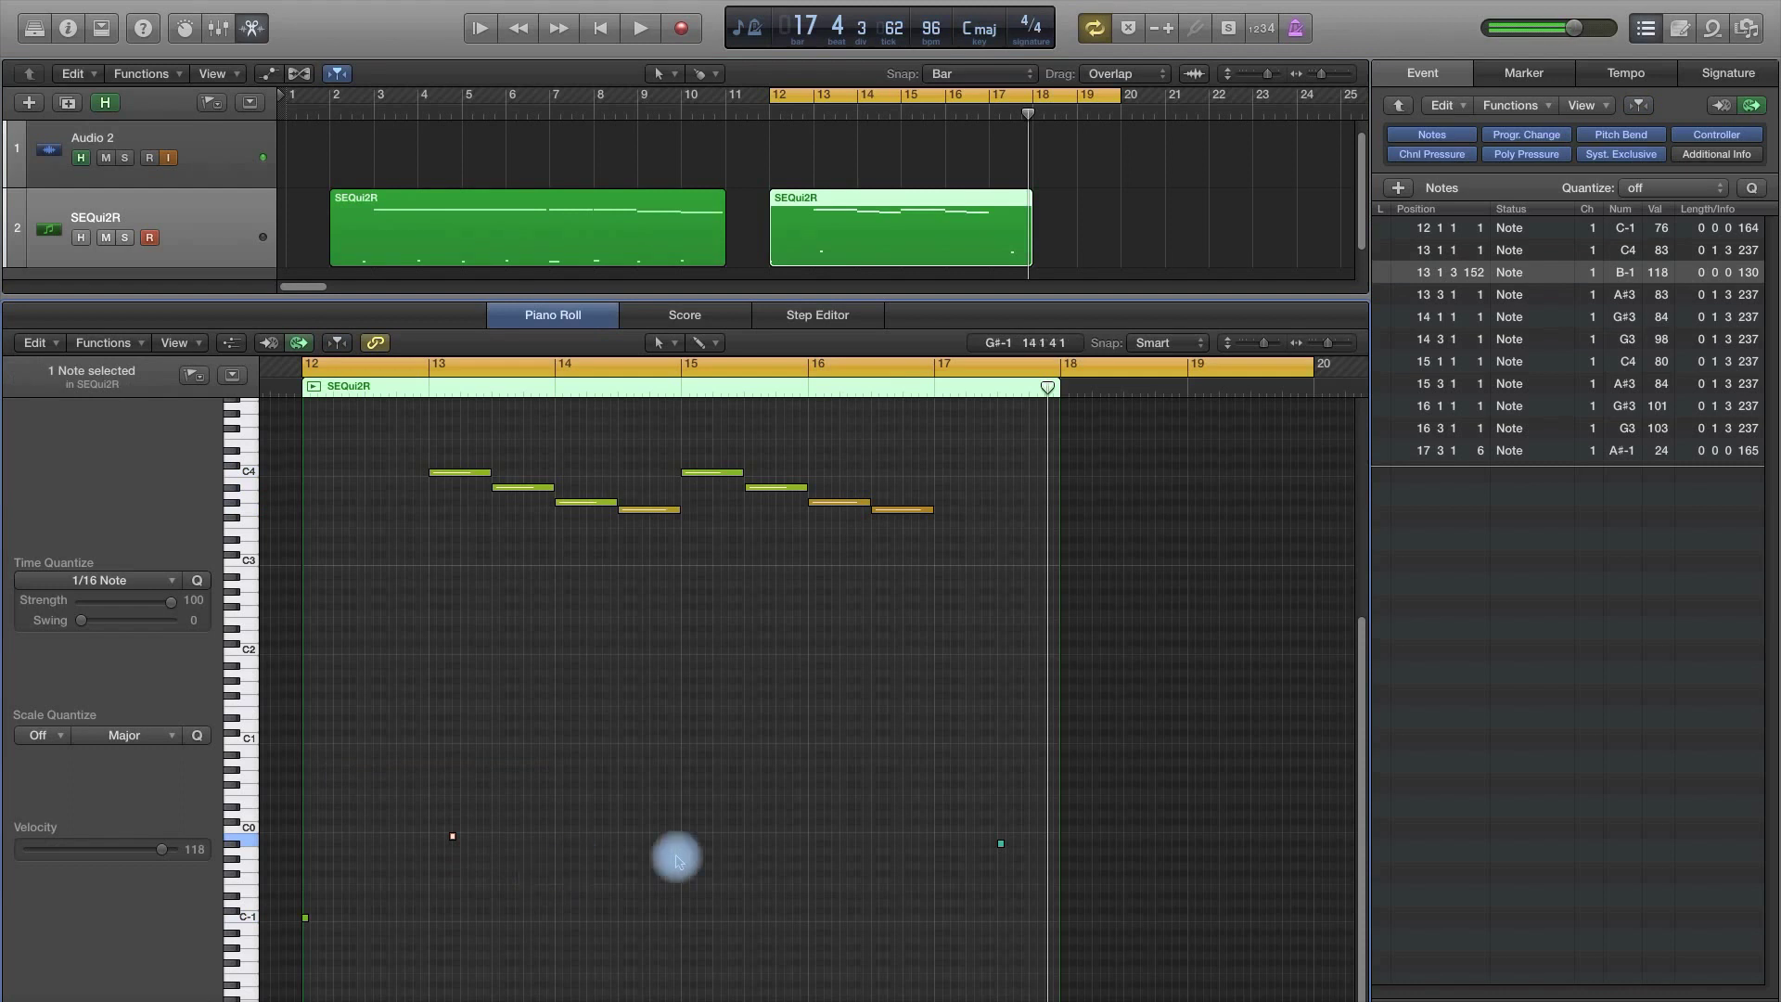
left_click_drag(896, 796, 1068, 879)
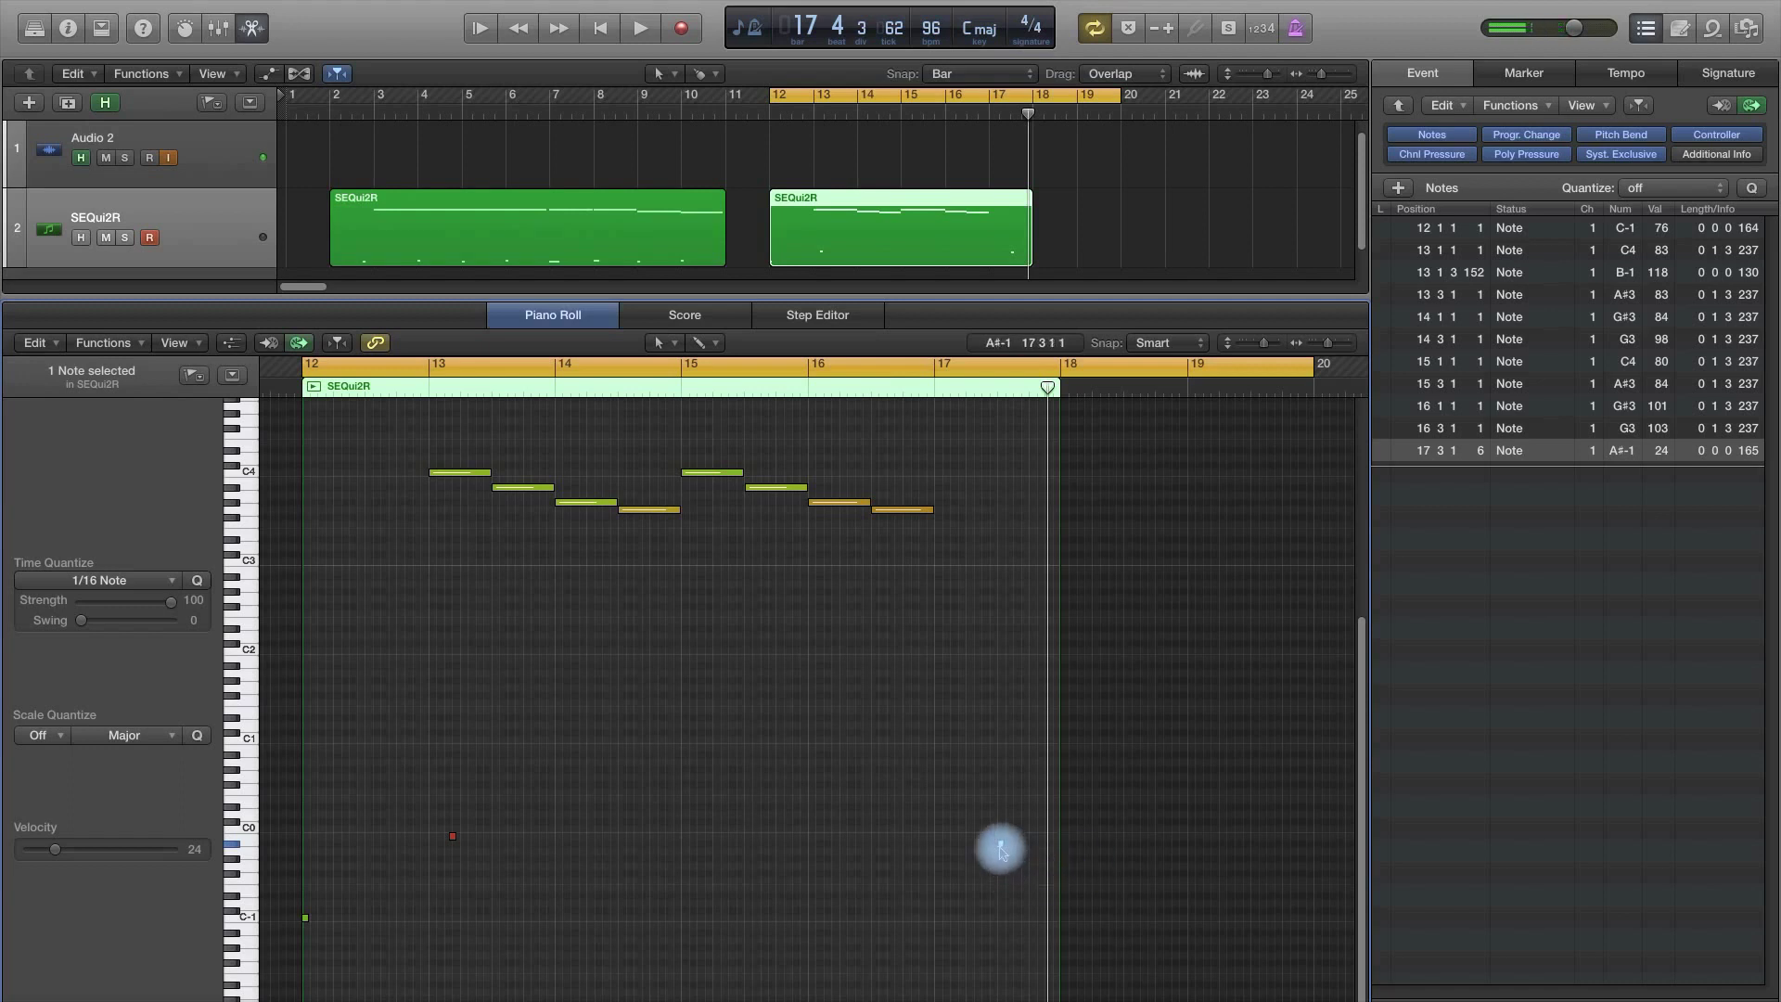
left_click_drag(1001, 847, 1028, 845)
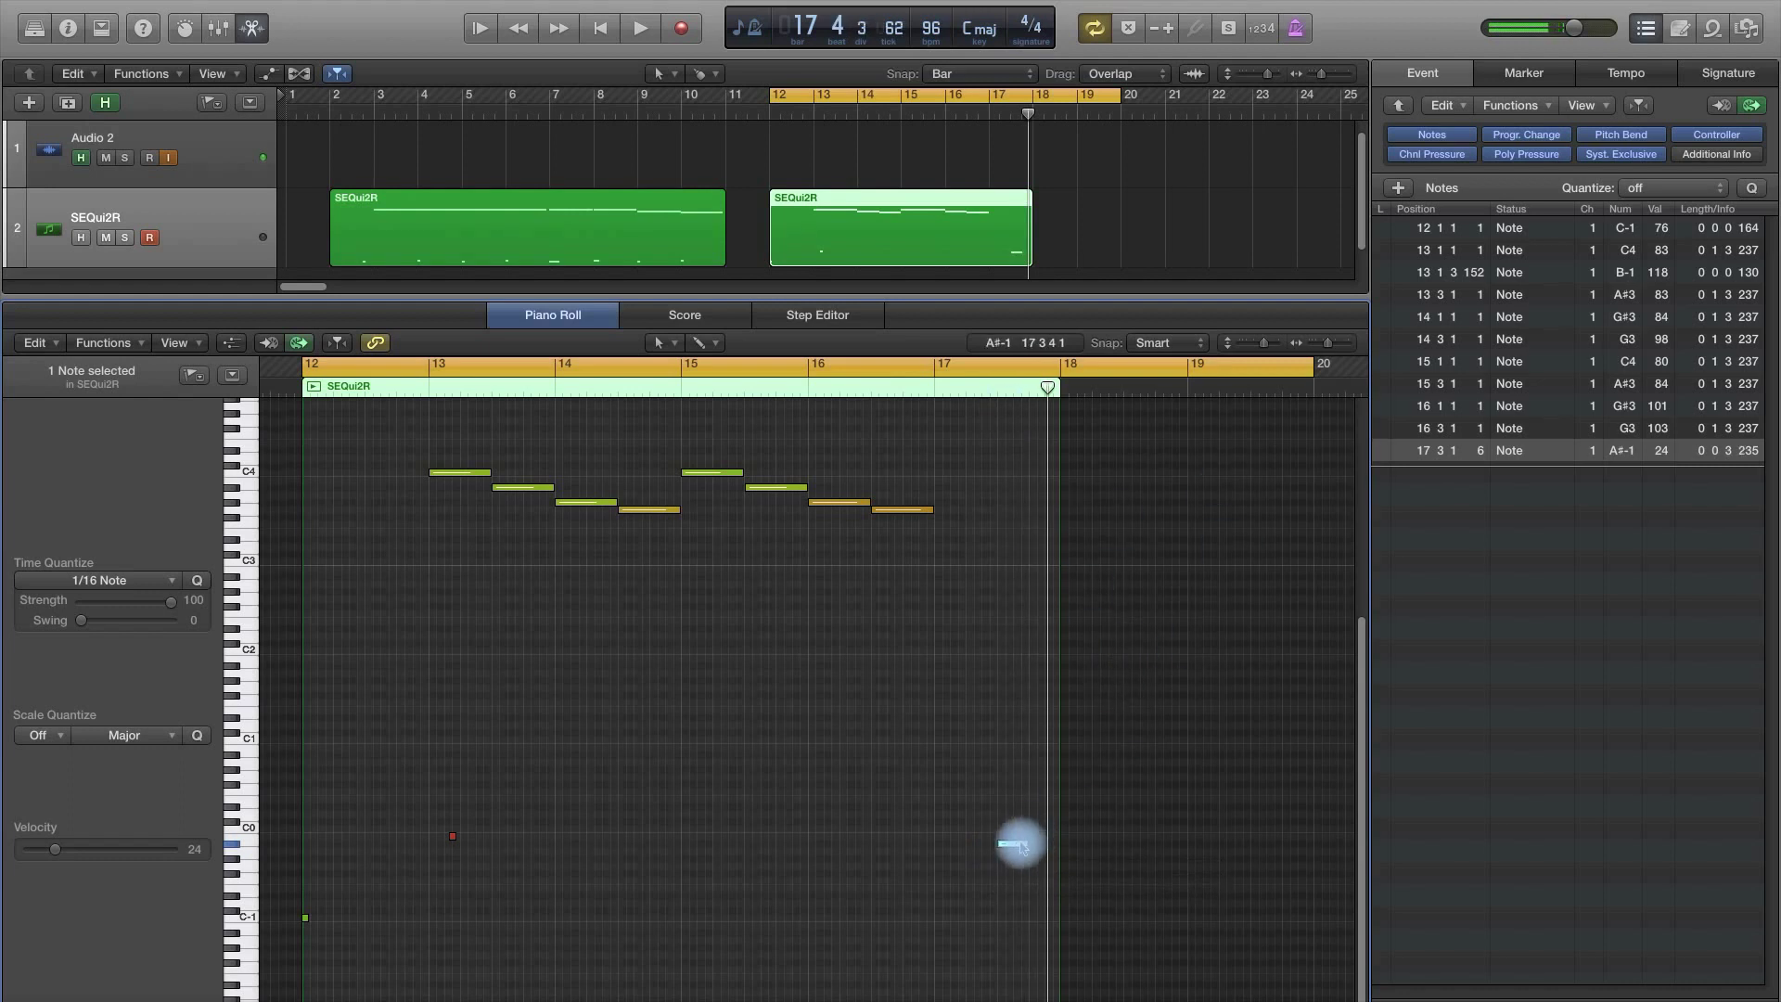
Copy the A#-1 note to just before bar 13 and enlarge the tracks area.
left_click_drag(1018, 846, 460, 850)
left_click_drag(422, 848, 406, 844)
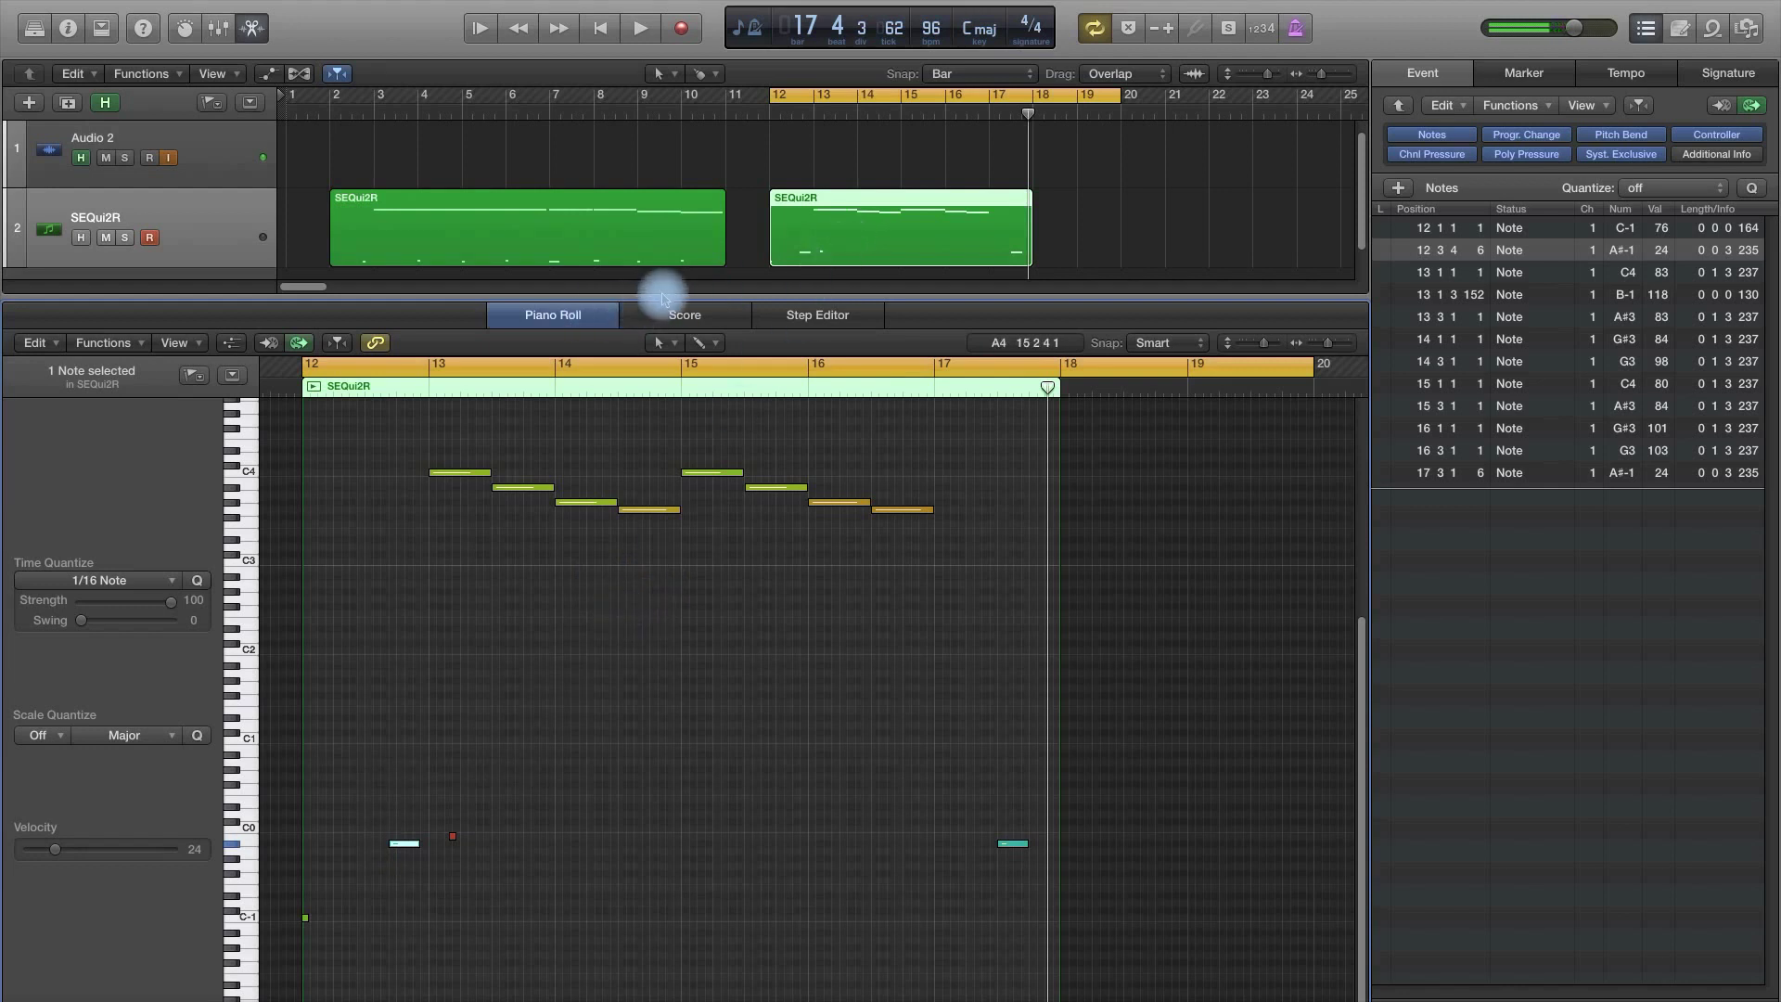
left_click_drag(654, 299, 647, 367)
left_click(189, 251)
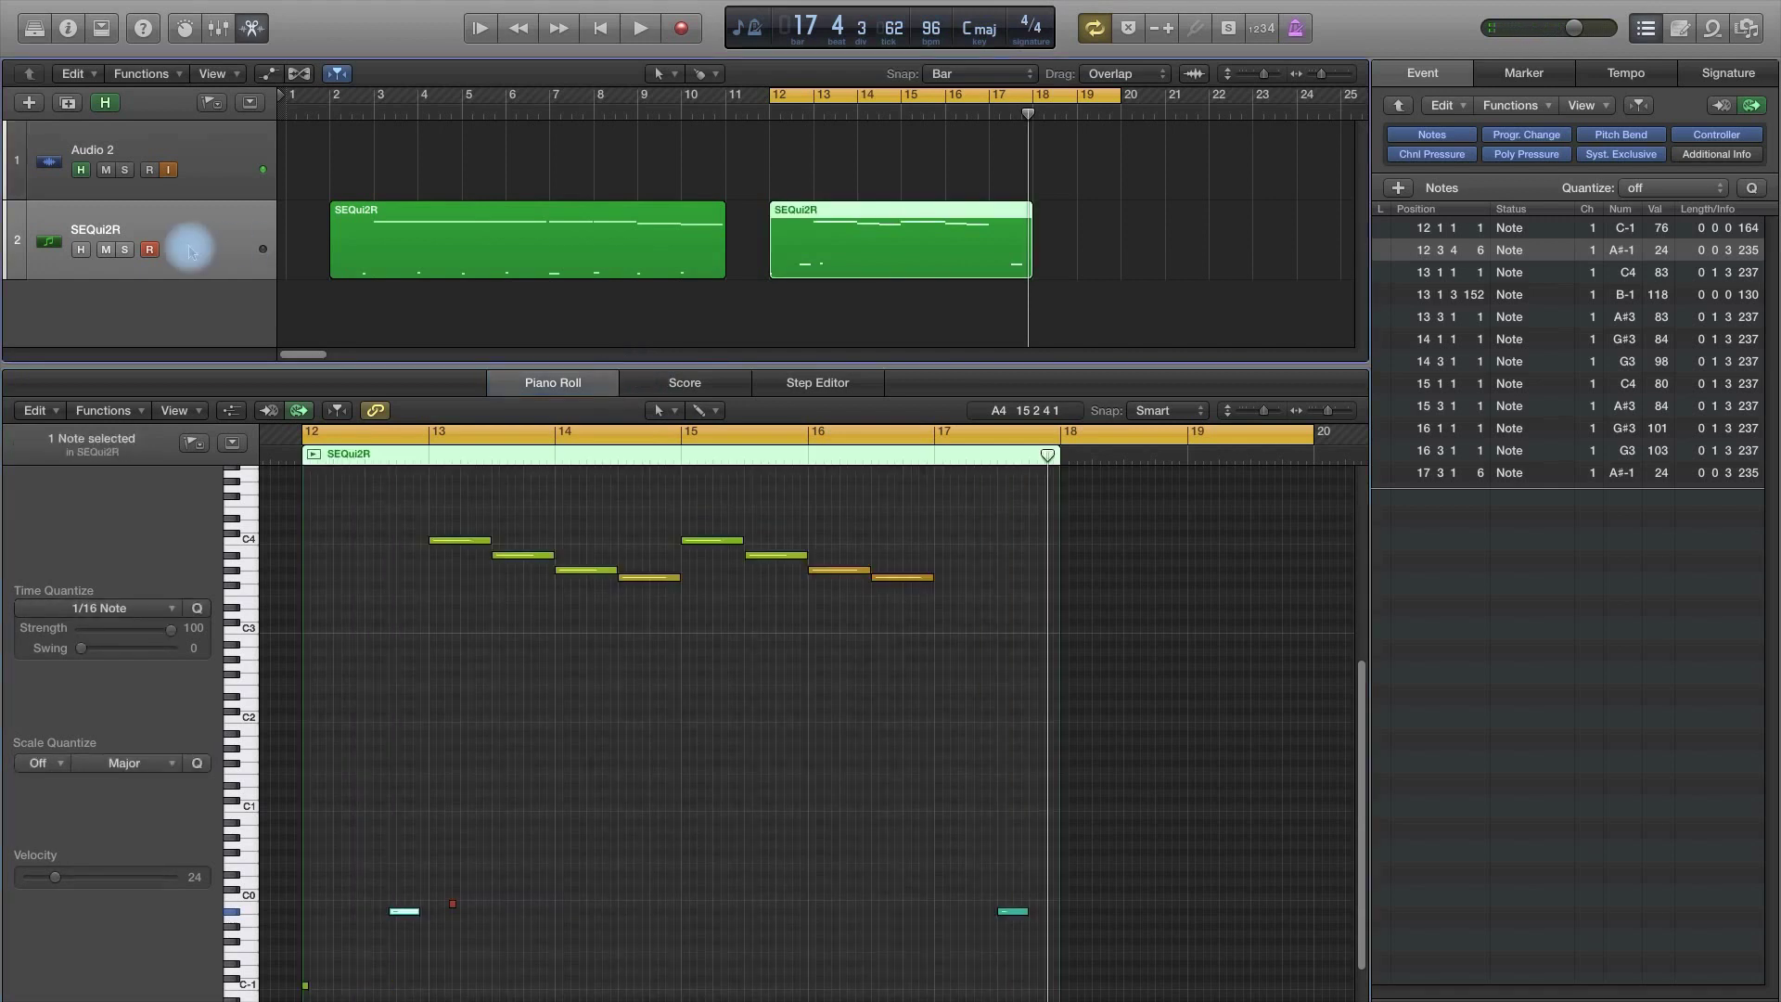
Reopen the SEQui2R Kontakt 5 window from the Inspector, moved right beside the piano roll.
left_click(65, 39)
left_click(51, 620)
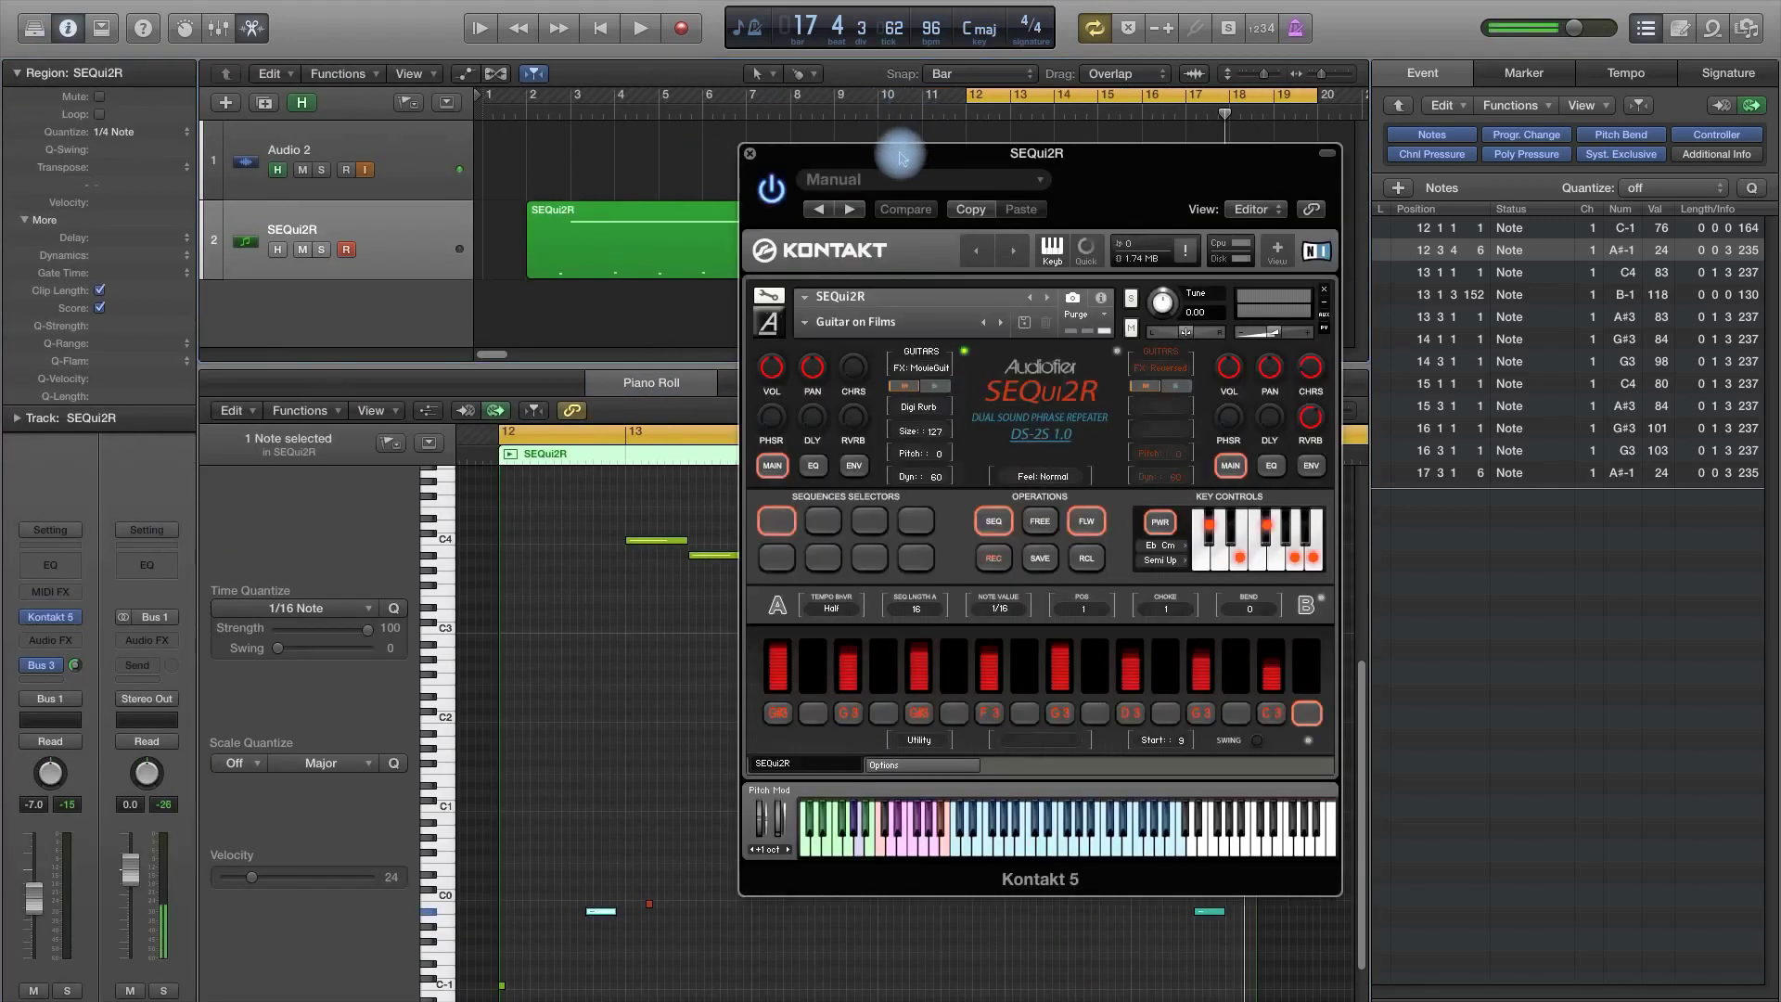
left_click_drag(899, 151, 1298, 183)
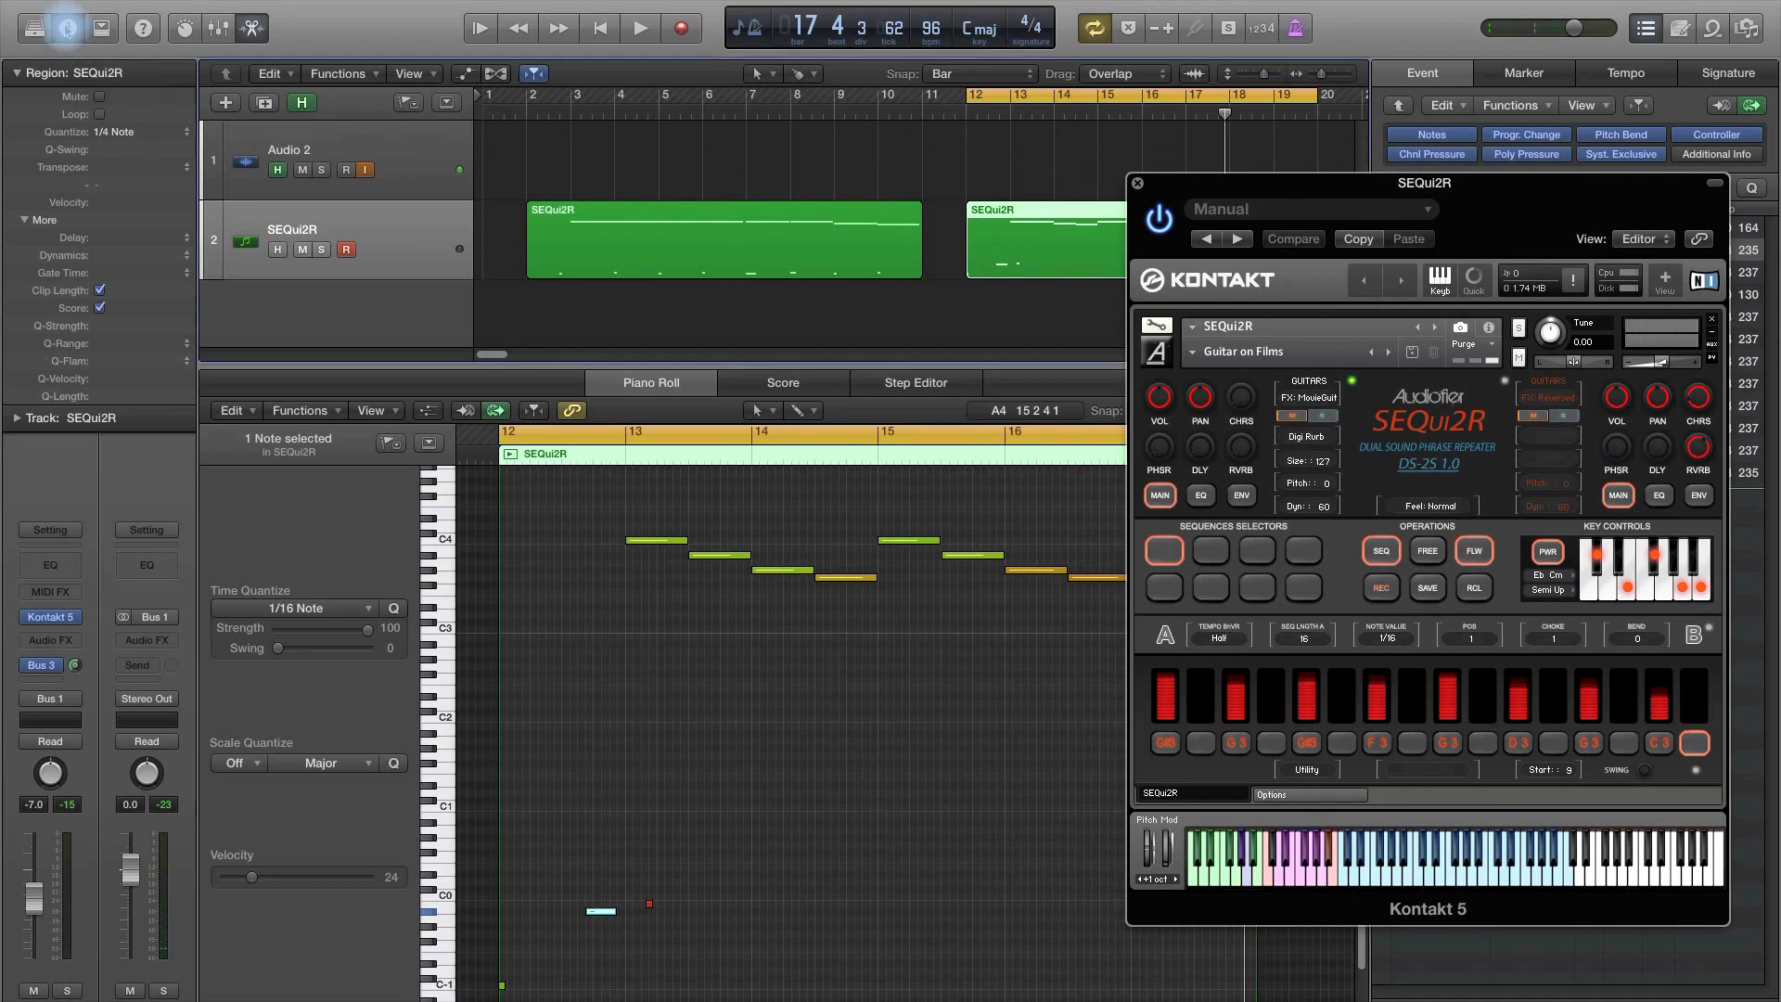
left_click(67, 27)
Play the second SEQui2R region from bar 12 with Leg On enabled, then stop.
left_click(830, 551)
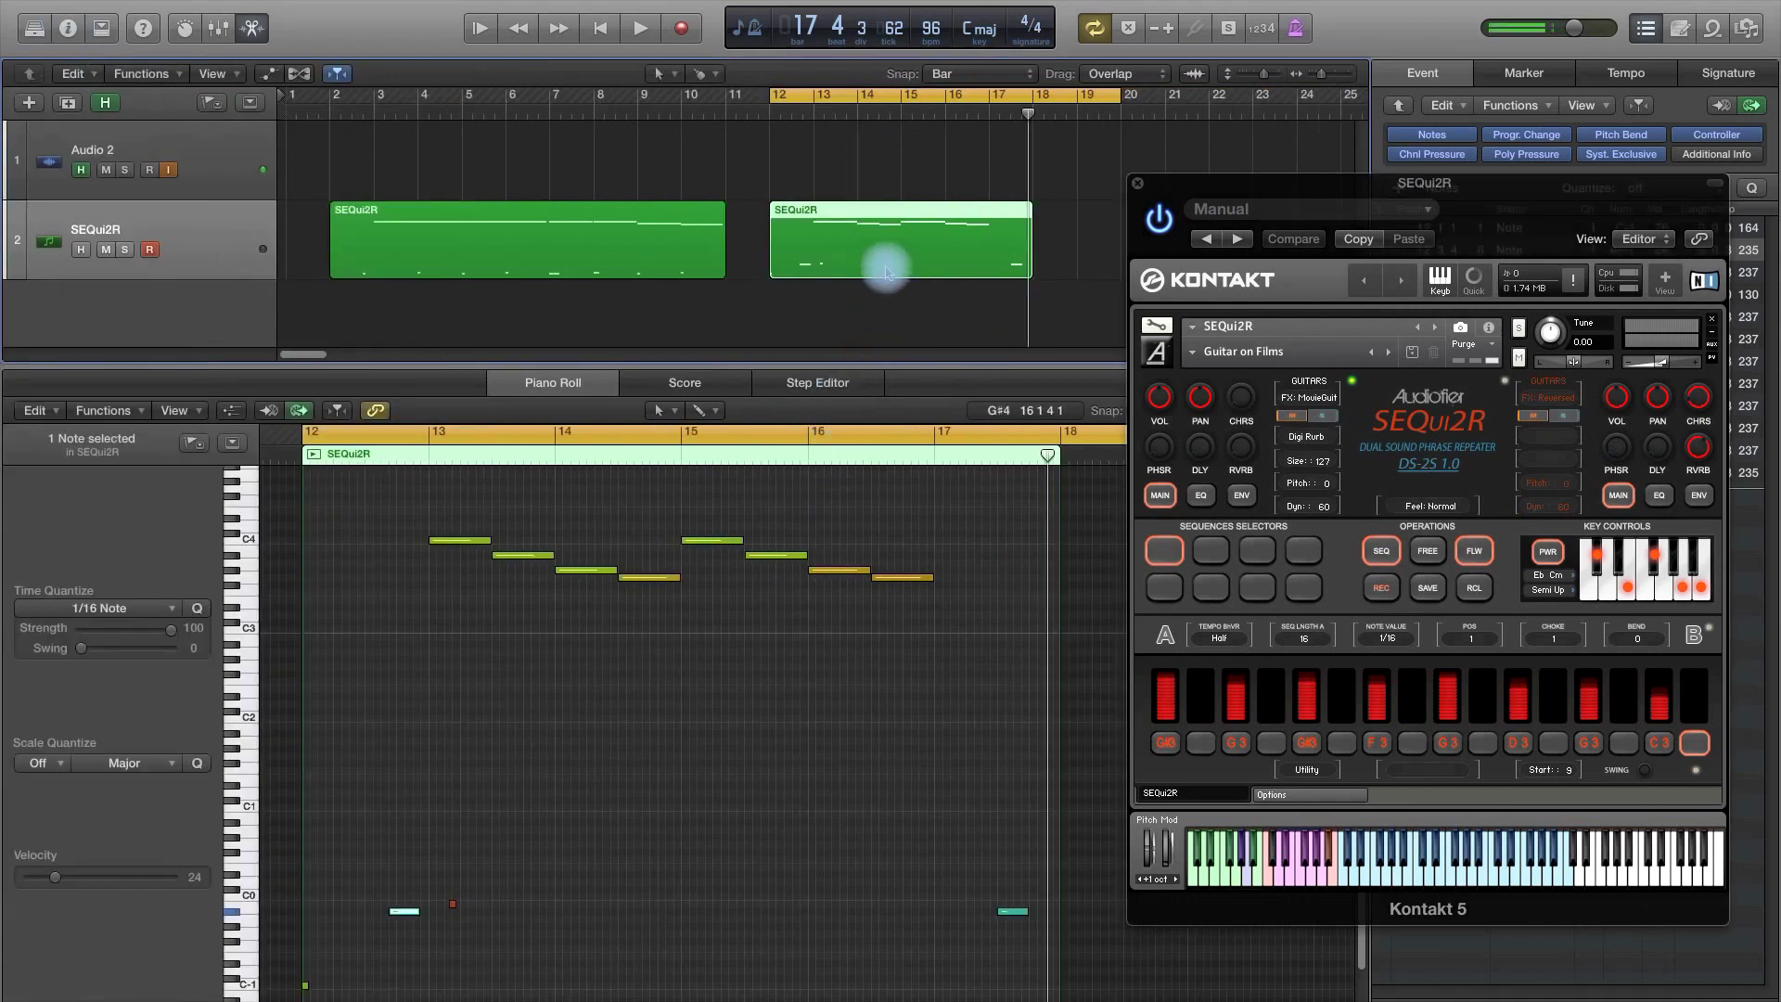
key("space")
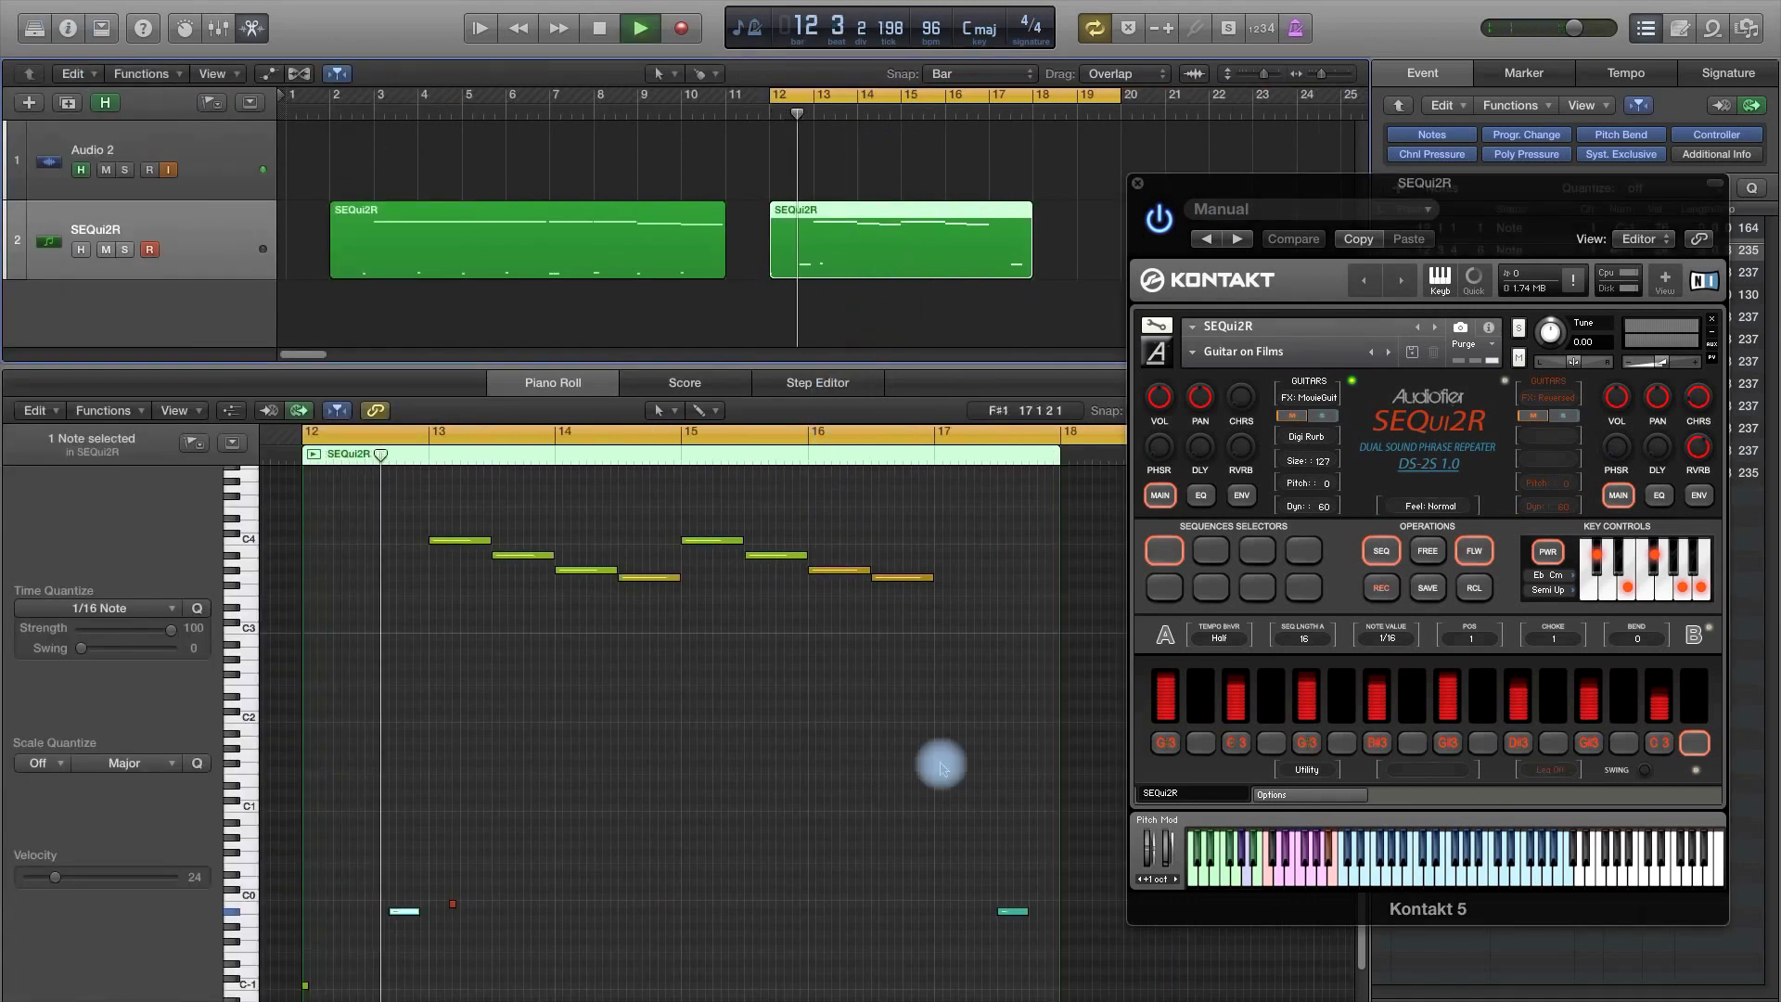
left_click(1555, 783)
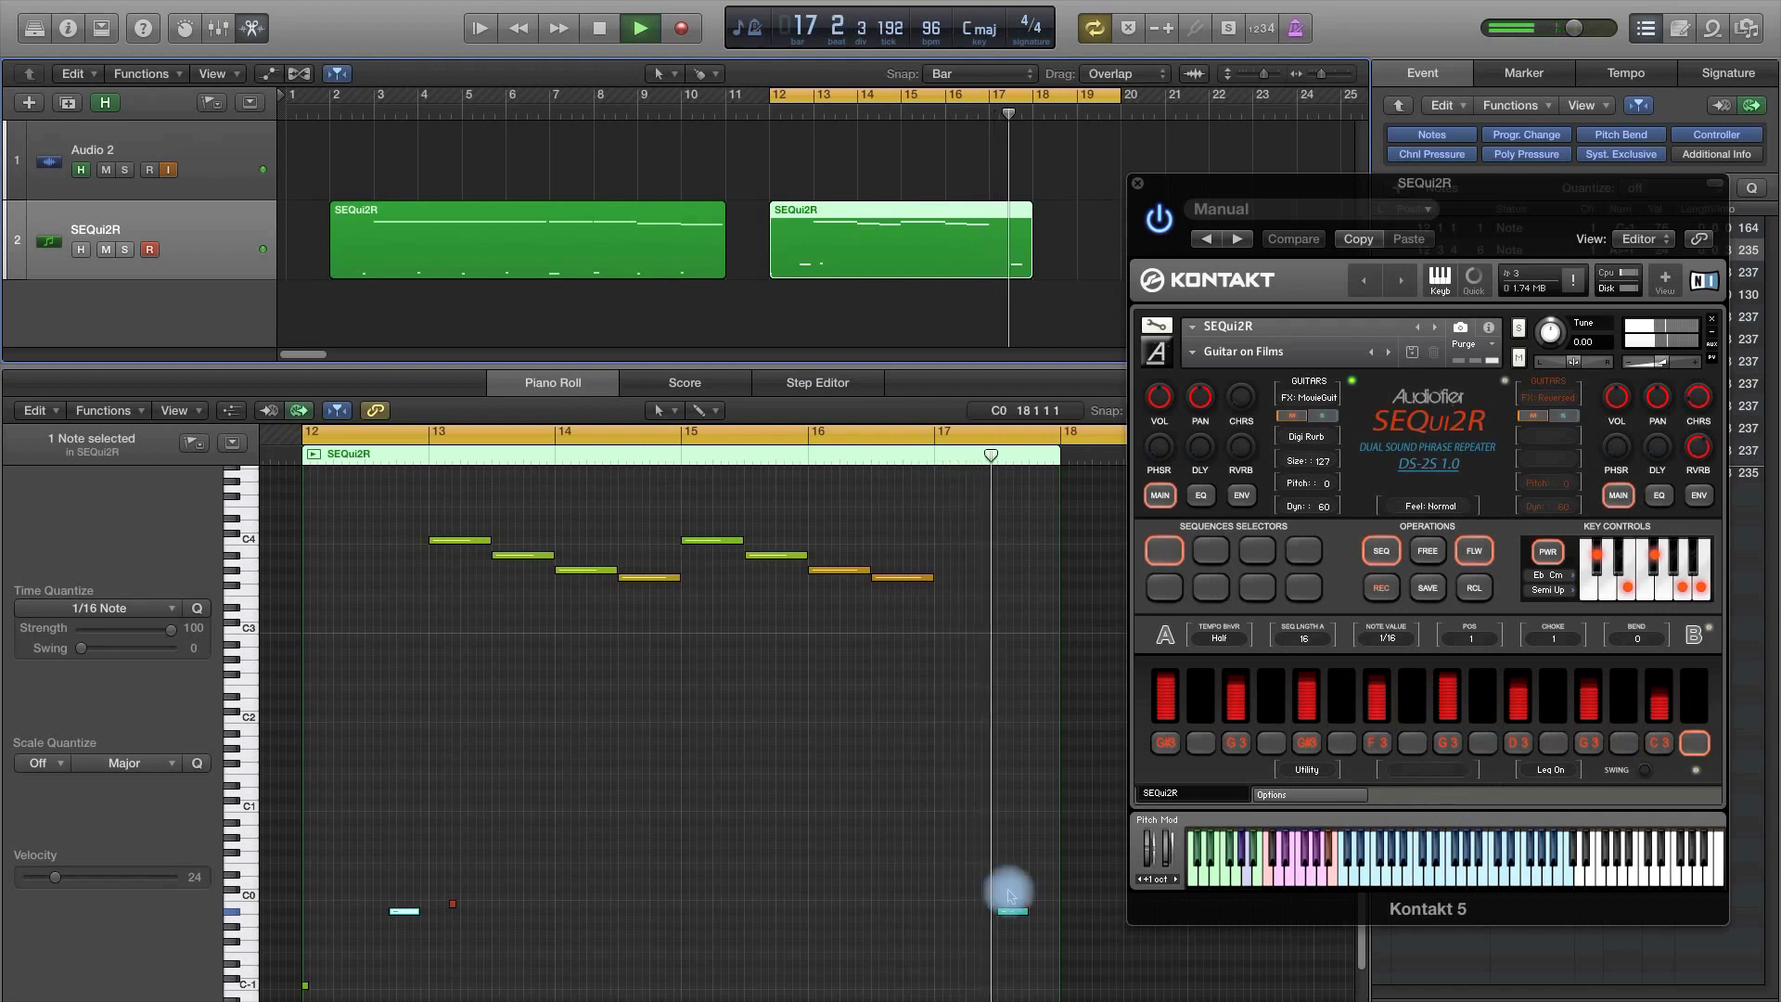
key("space")
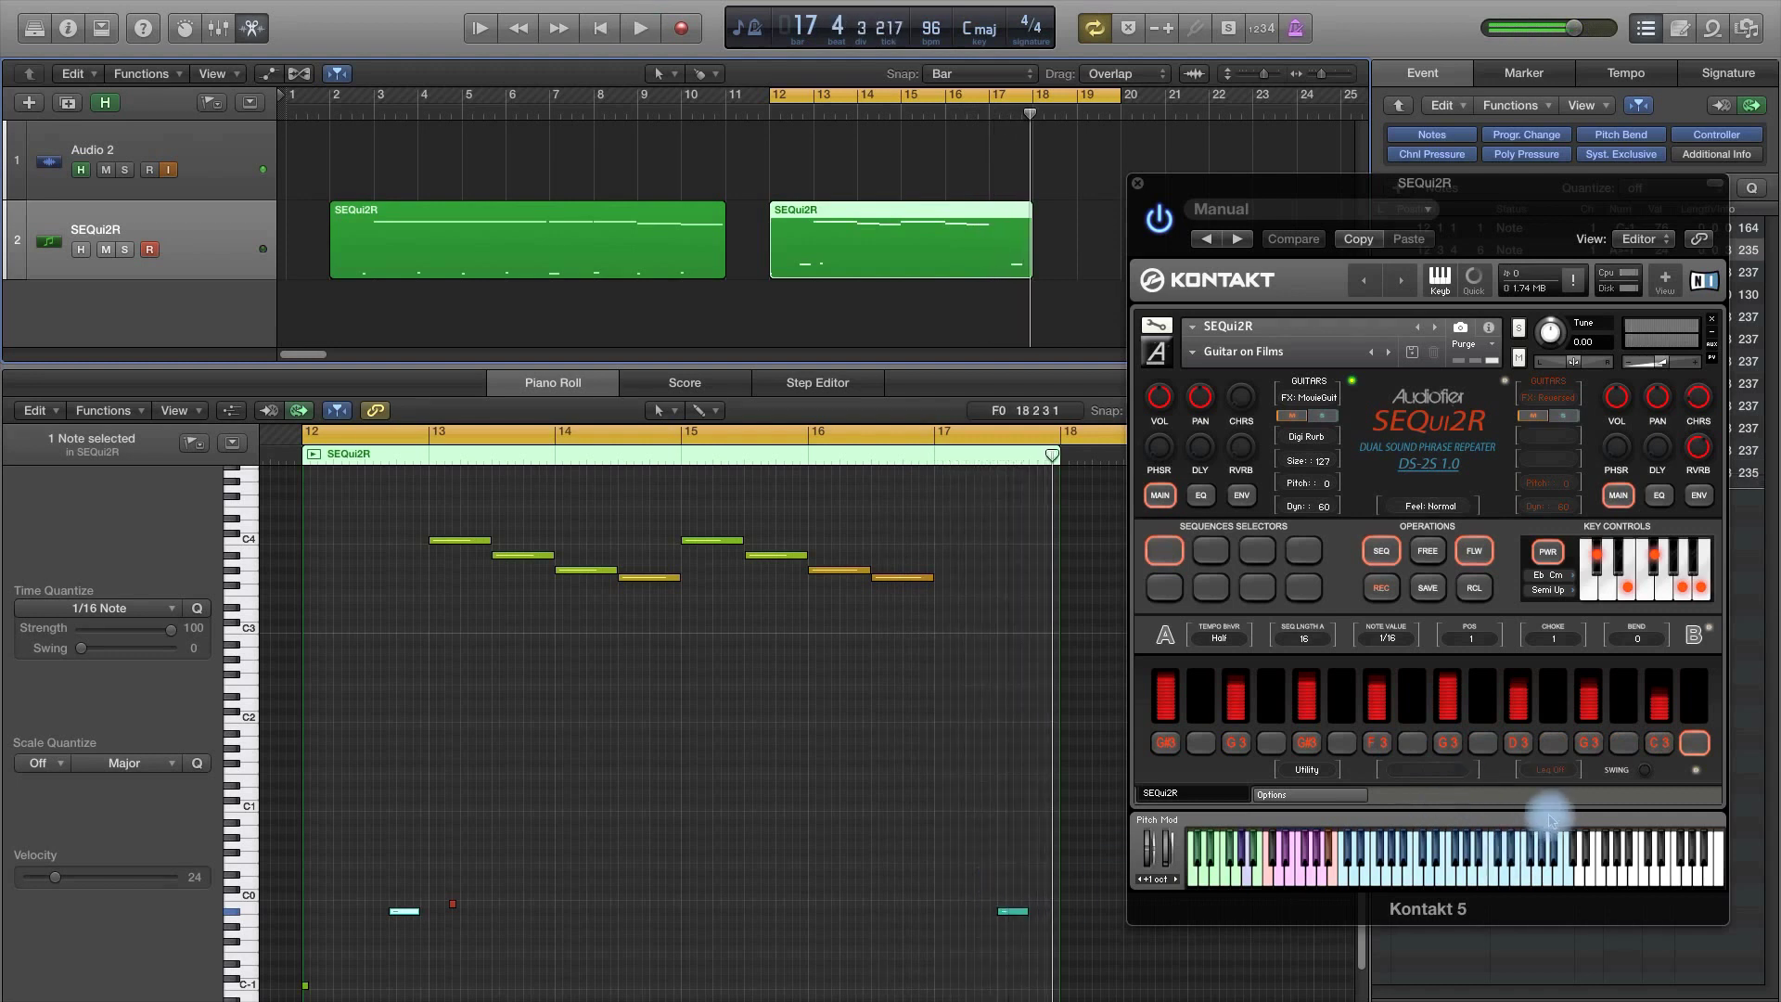
scroll(618, 879, "down", 2)
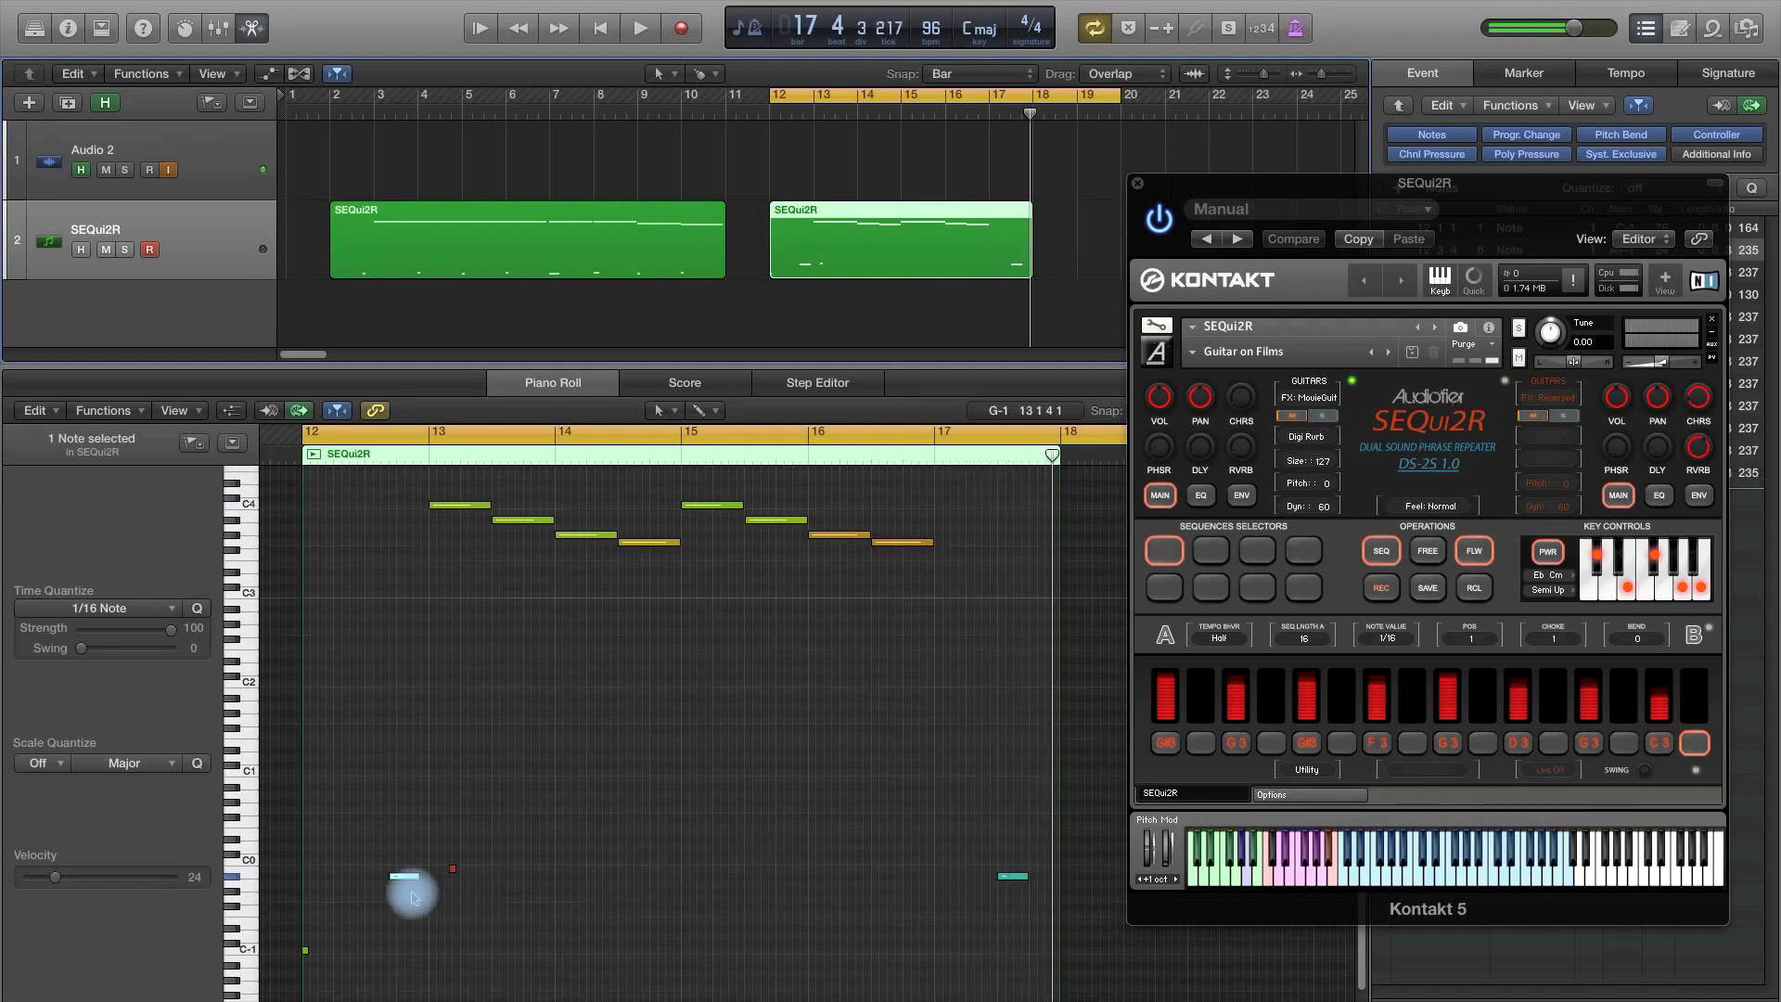
scroll(858, 839, "up", 1)
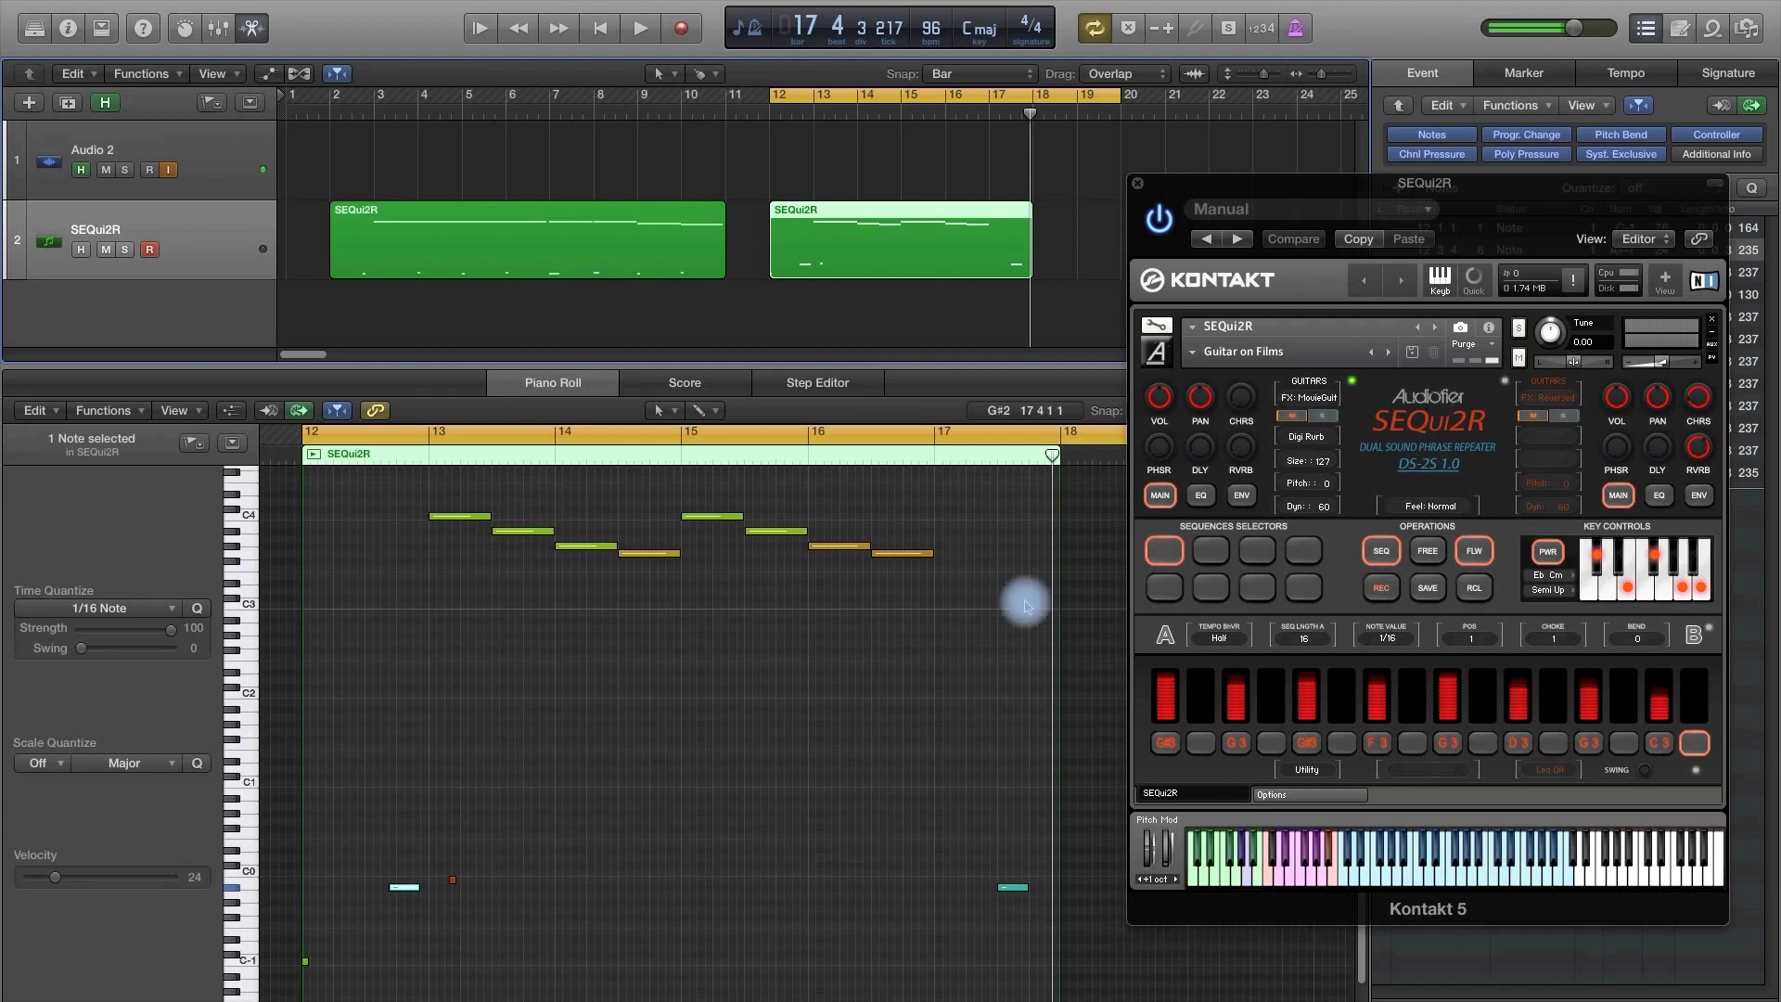